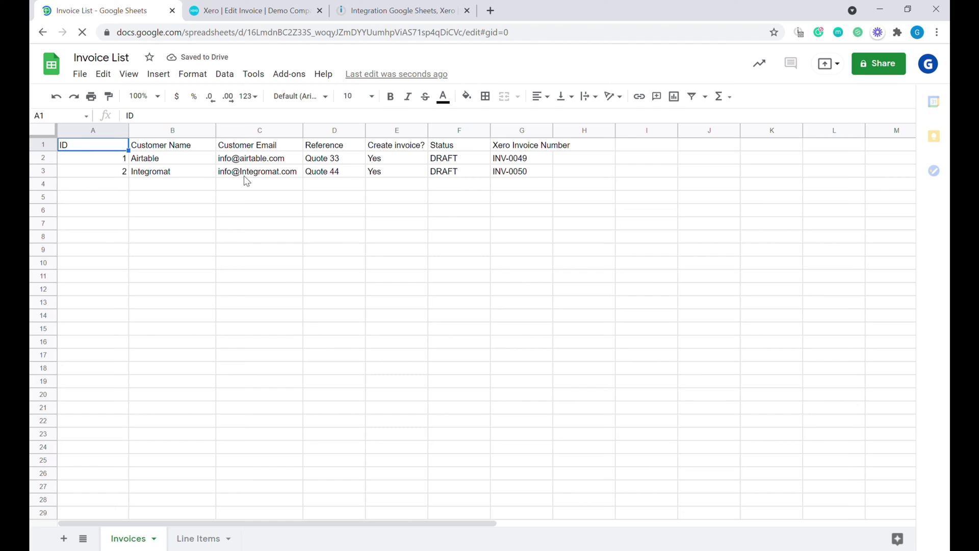
- Check the second customer's email in C3, then open Xero draft invoice INV-0050 for Quote 44
click(249, 174)
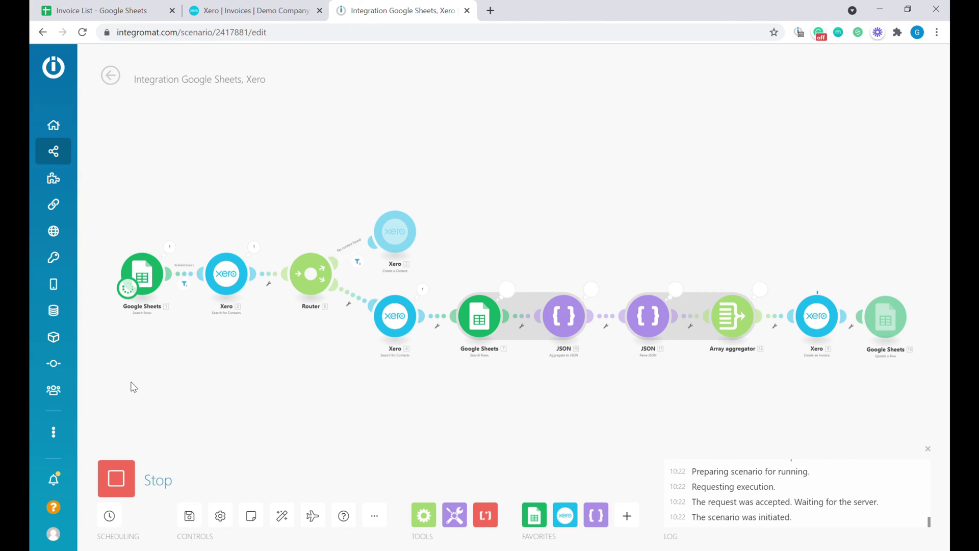
key(ctrl+shift+Tab)
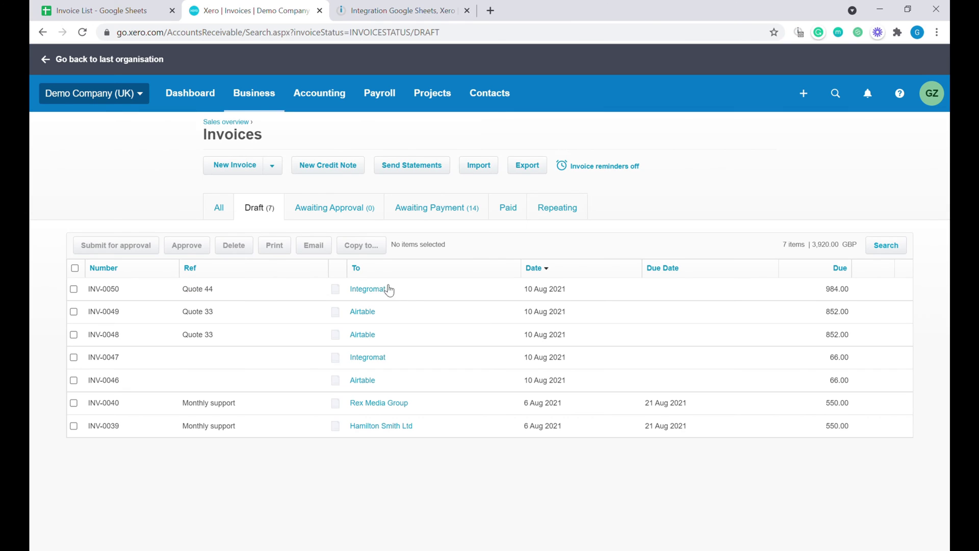
click(352, 292)
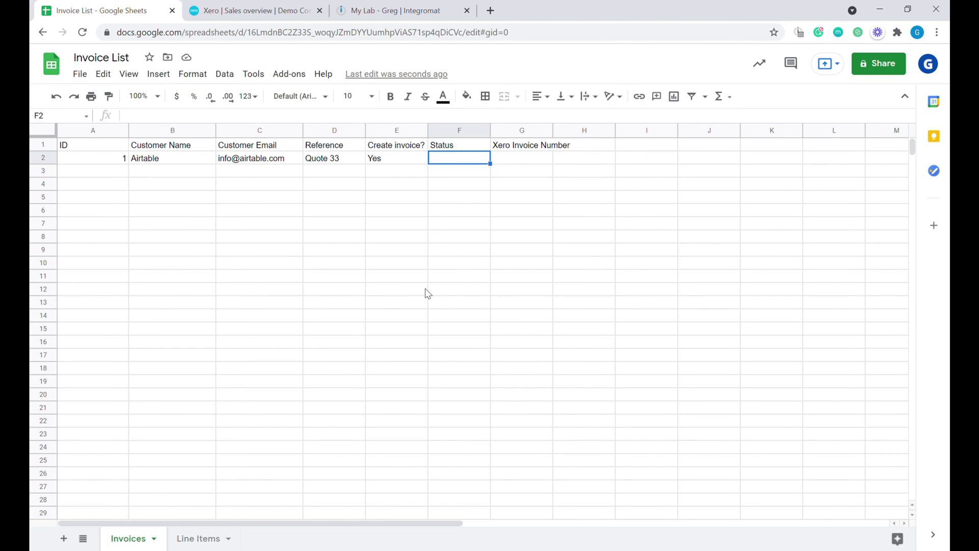
- Review the Invoice List headers and the Airtable row's ID, name, email and Quote 33 reference
click(136, 185)
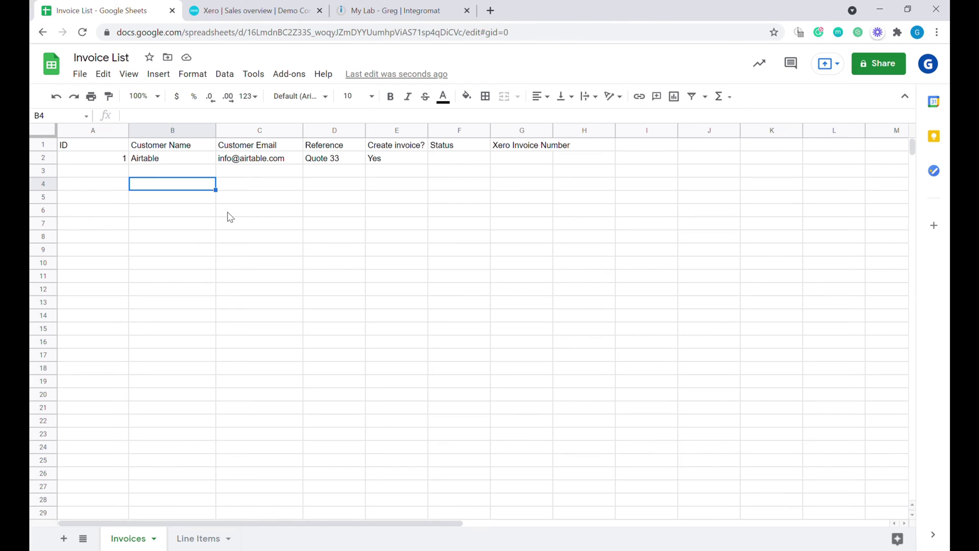
key(ctrl+Home)
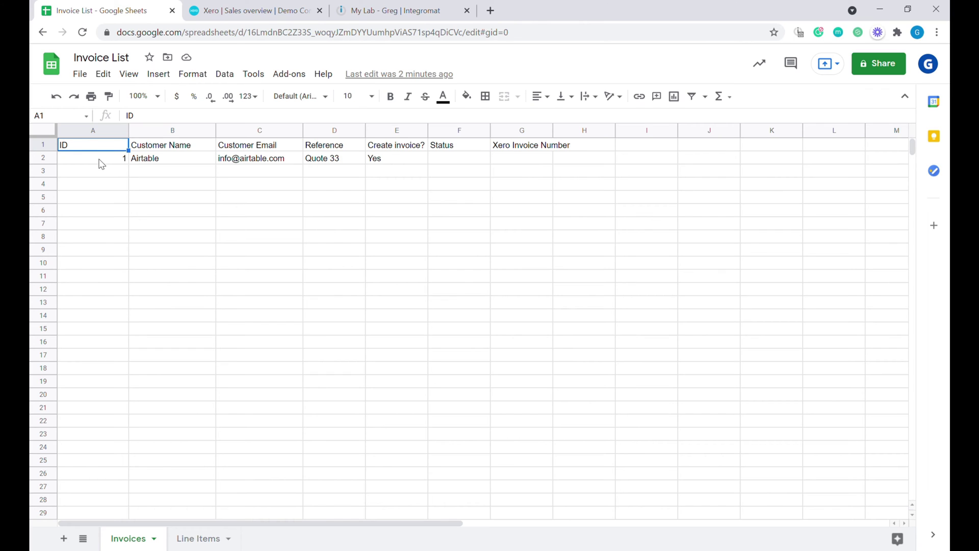
drag(98, 160, 105, 209)
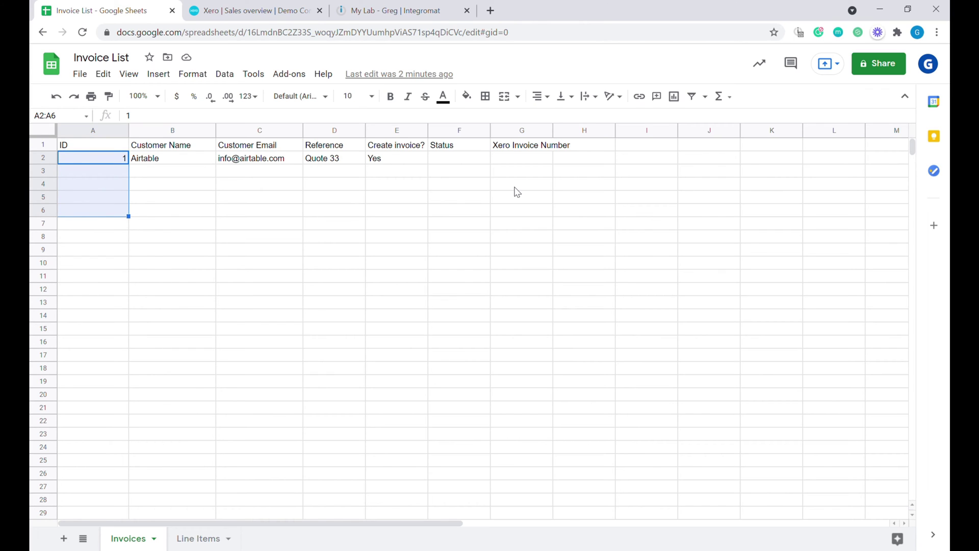
click(176, 149)
click(176, 159)
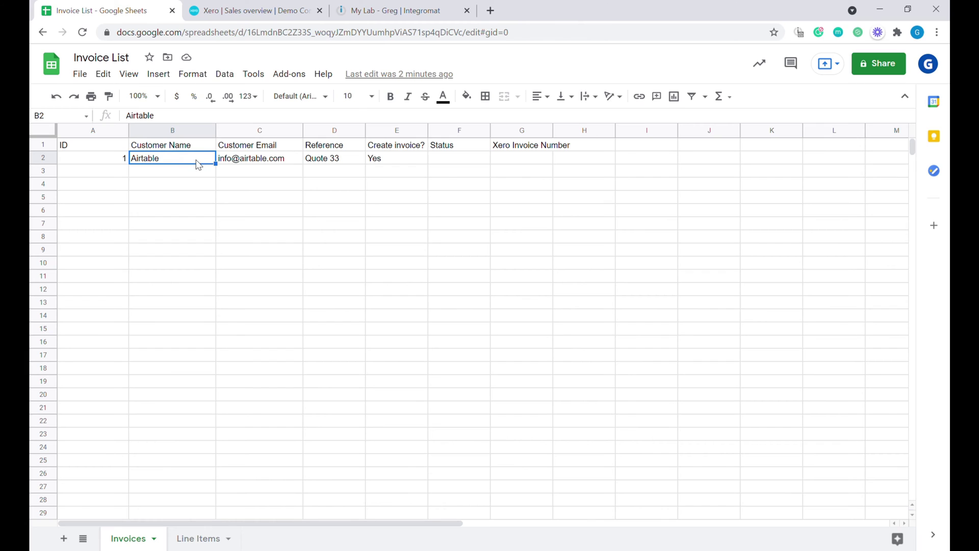
click(267, 149)
click(272, 159)
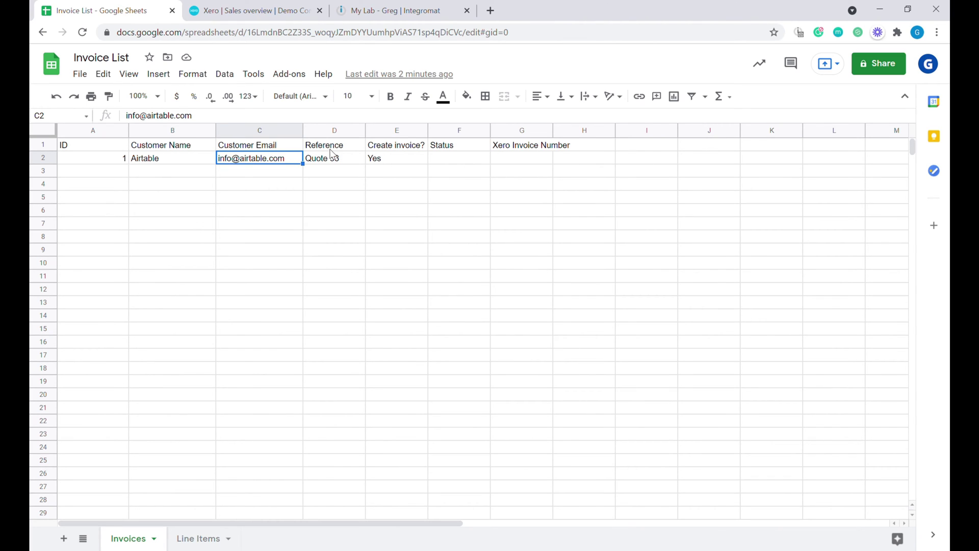
click(357, 161)
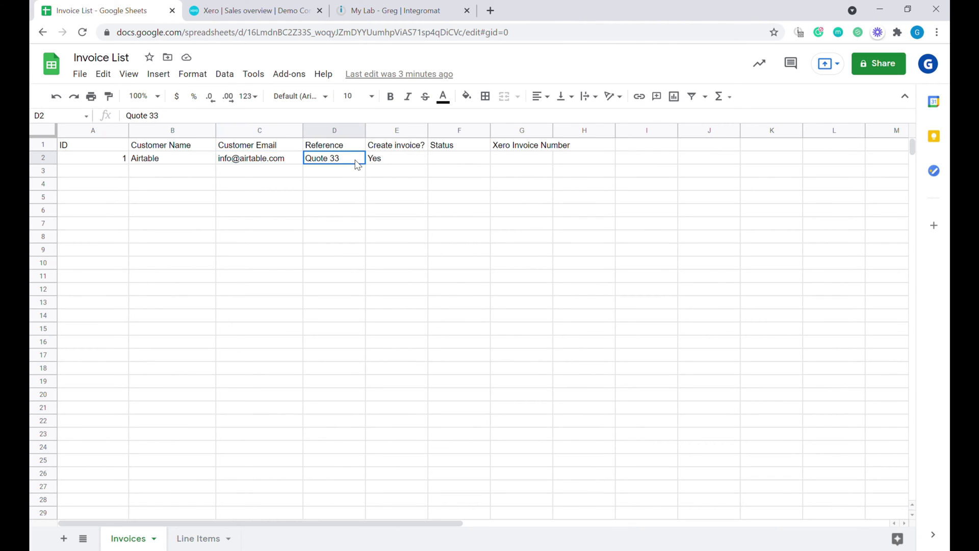
drag(403, 147, 407, 147)
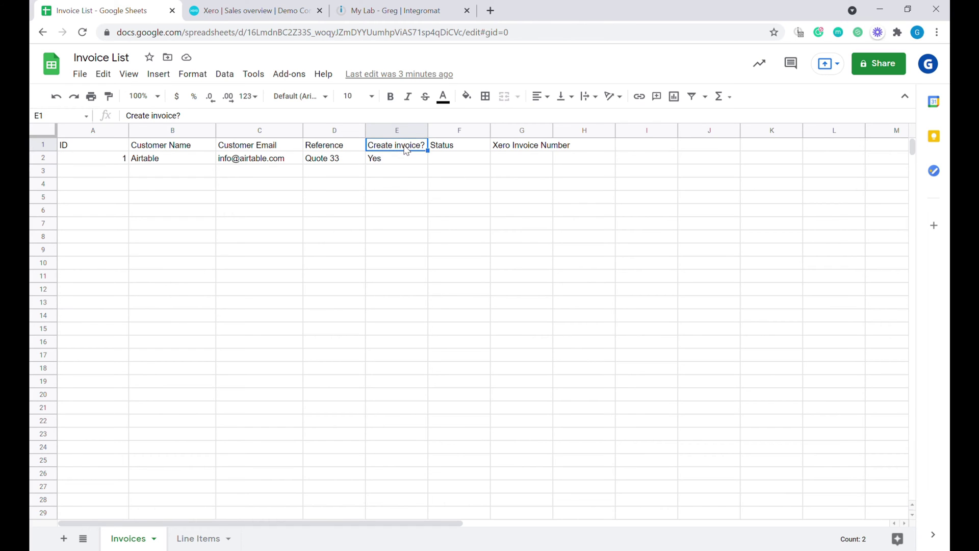
- Clear the Yes from cell E2 of the Quote 33 row
click(474, 150)
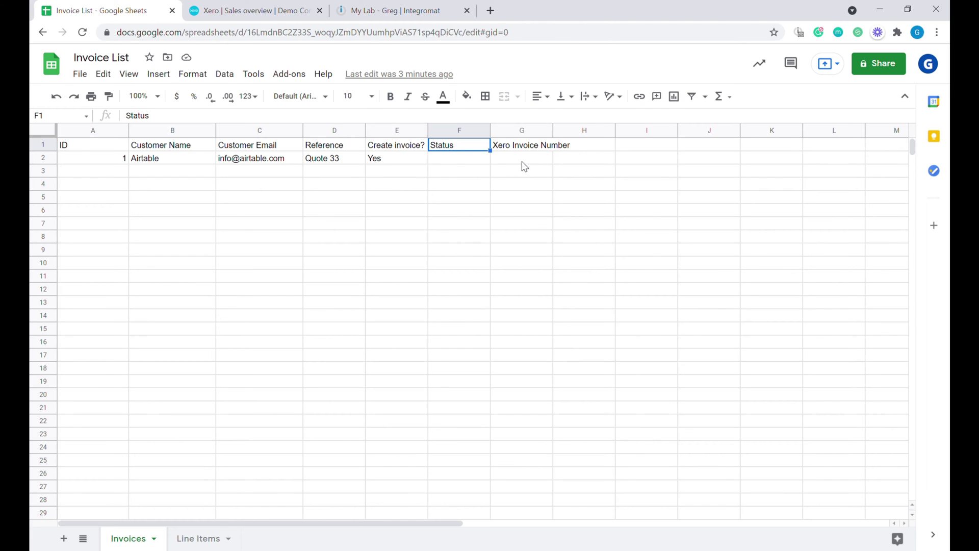
click(401, 161)
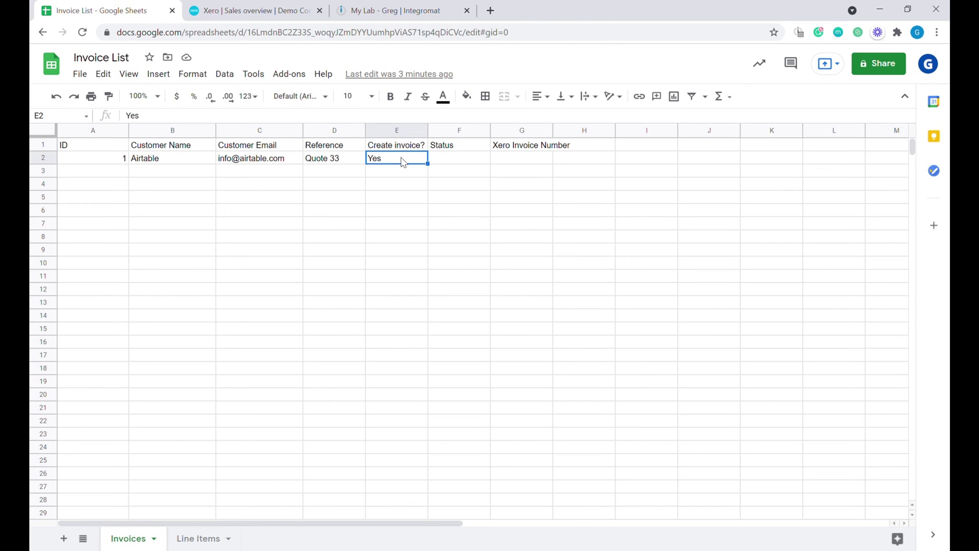
key(Delete)
click(202, 540)
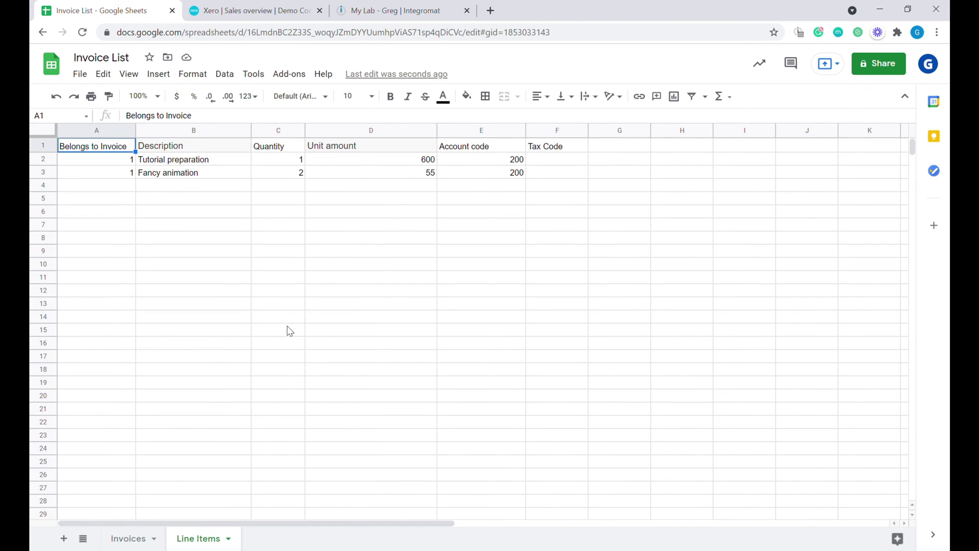
- Review invoice 1's line: Tutorial preparation, quantity 1, amount 600, account 200, blank tax code
click(106, 161)
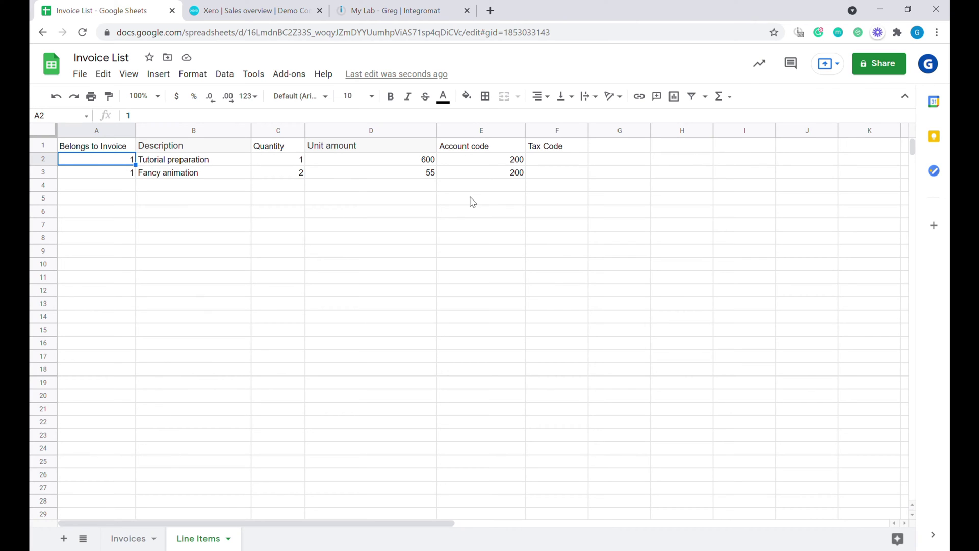
click(226, 162)
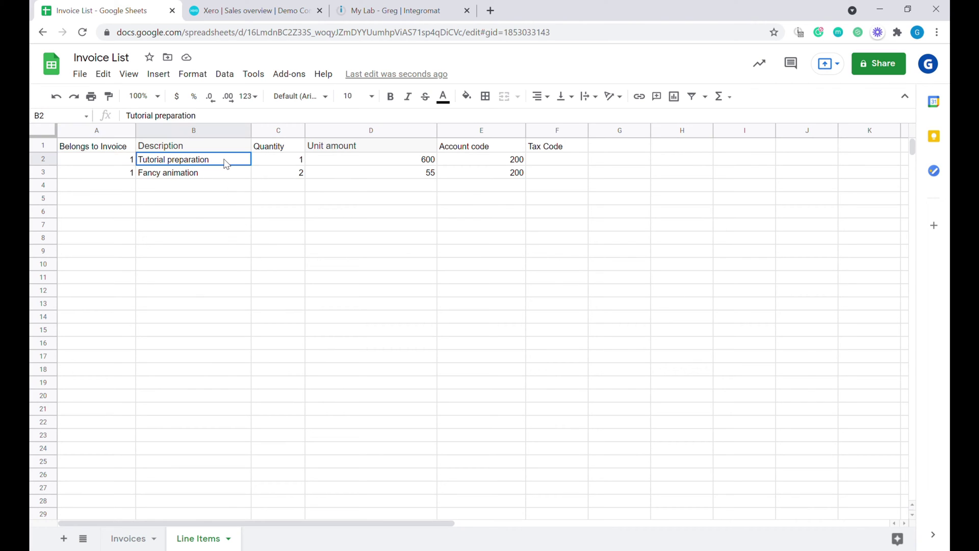
click(280, 166)
click(389, 170)
click(493, 163)
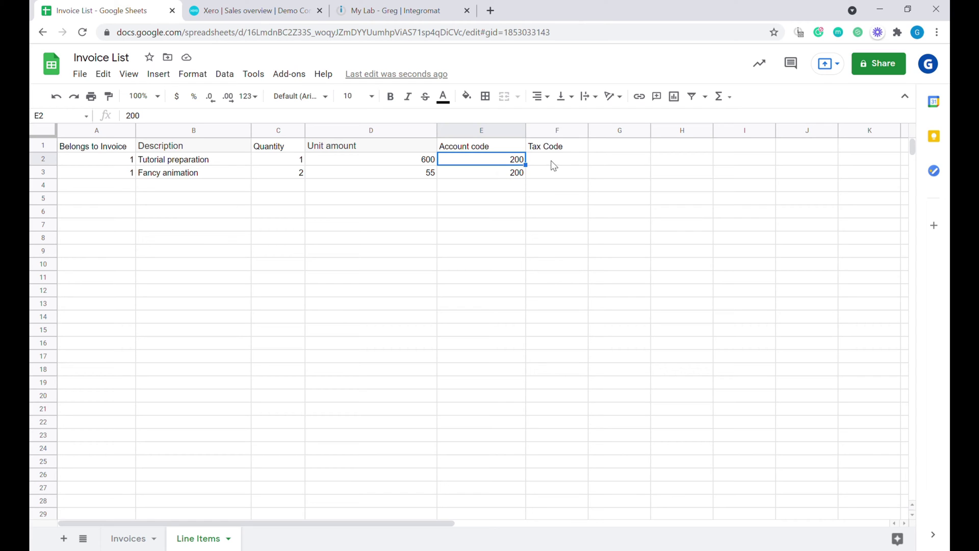
click(568, 163)
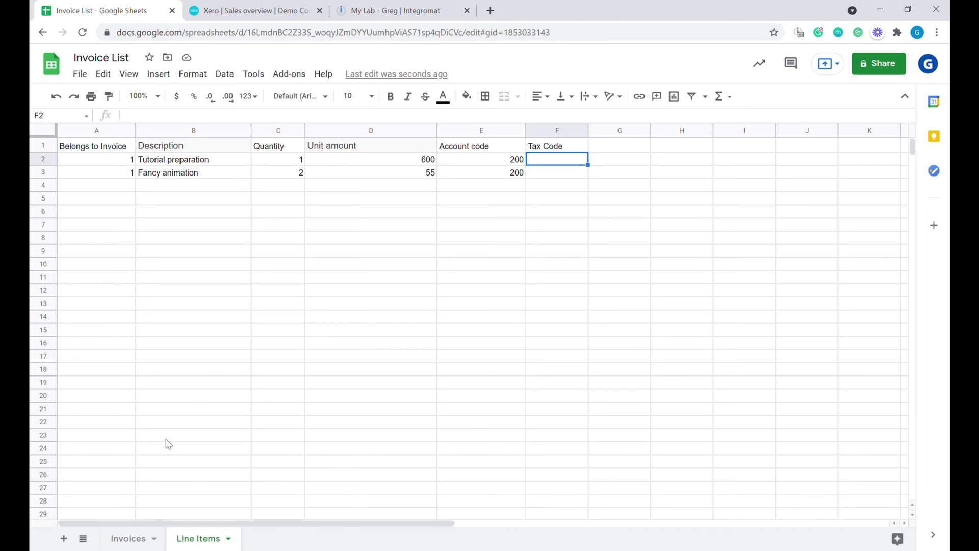
click(397, 18)
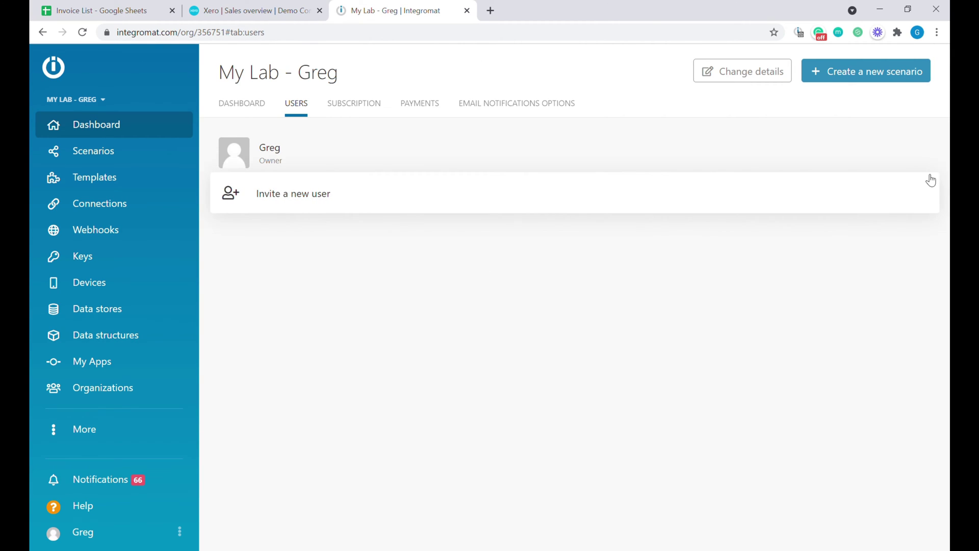
- Create a new scenario whose first module is Google Sheets Search Rows
click(848, 74)
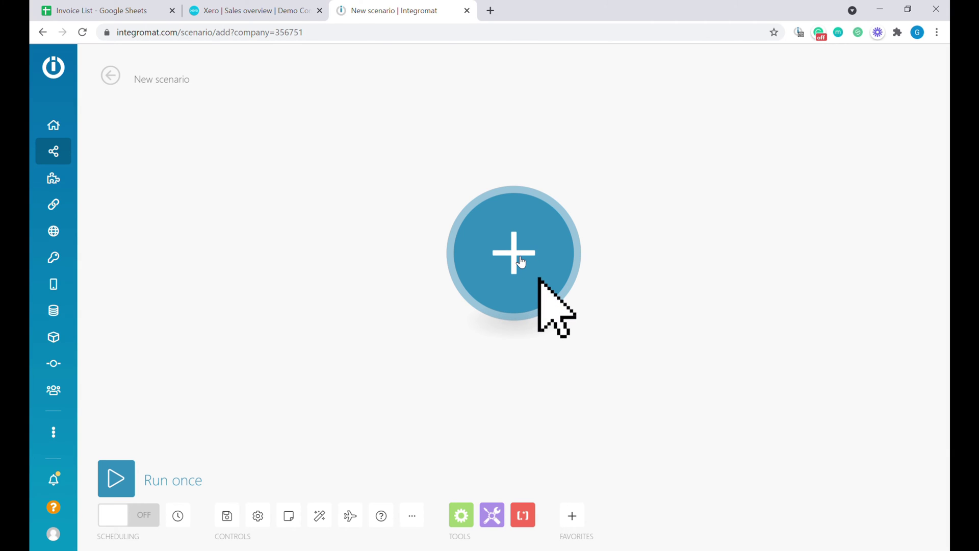
click(520, 262)
text(google sheet)
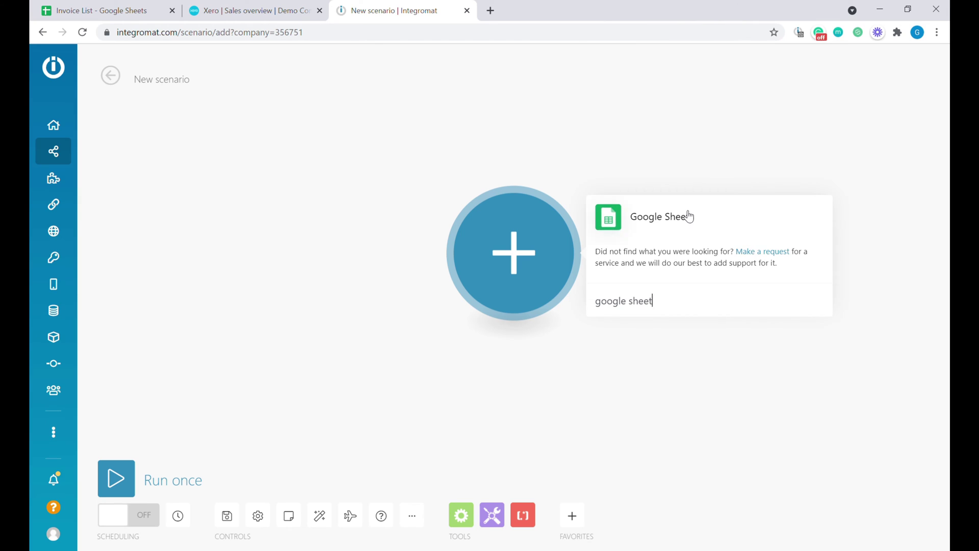
click(686, 216)
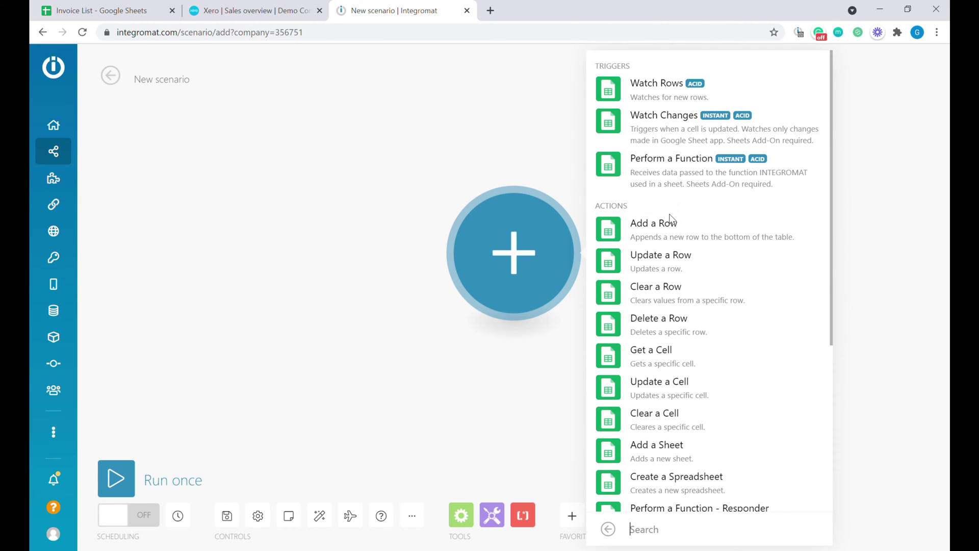
scroll(694, 278, down, 5)
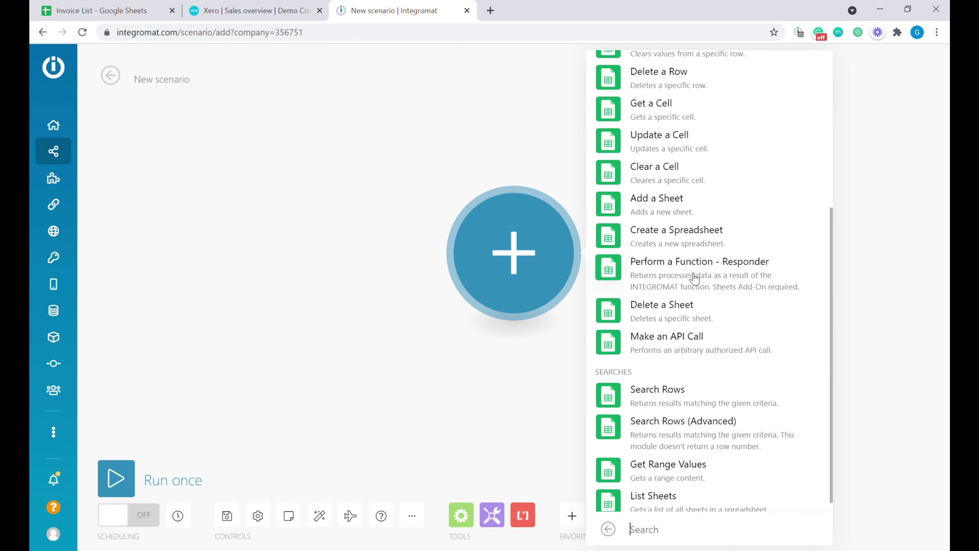
click(717, 401)
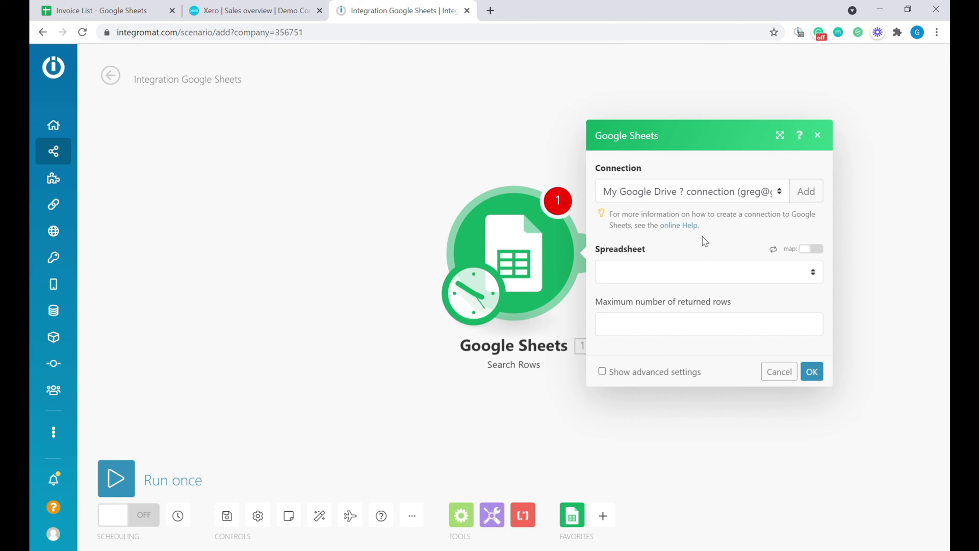
- Point the Search Rows module at the Invoice List spreadsheet's Invoices sheet
click(712, 281)
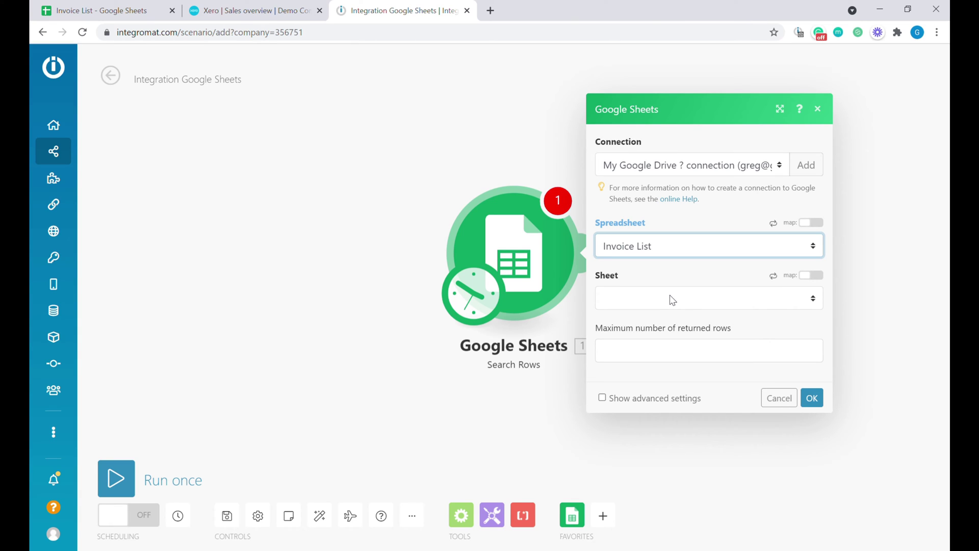
click(671, 299)
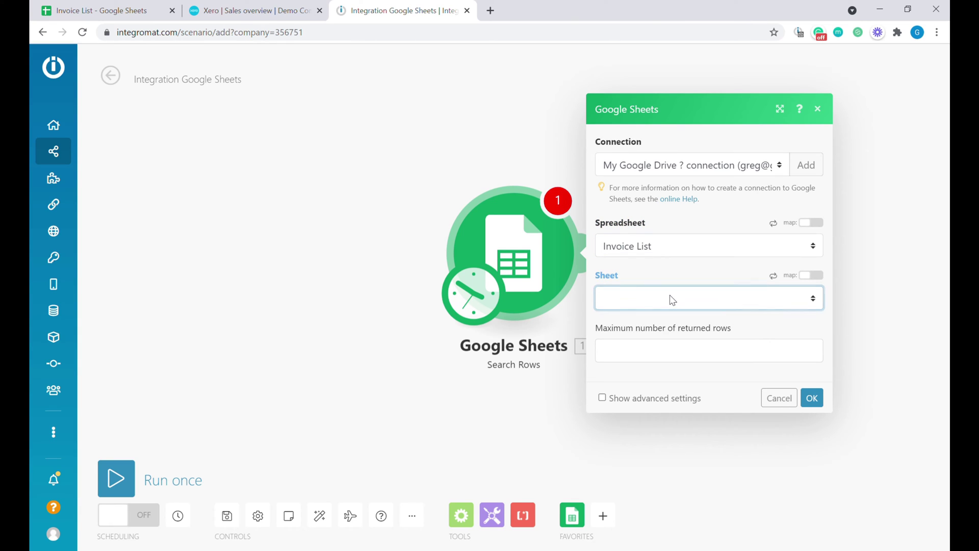
click(651, 333)
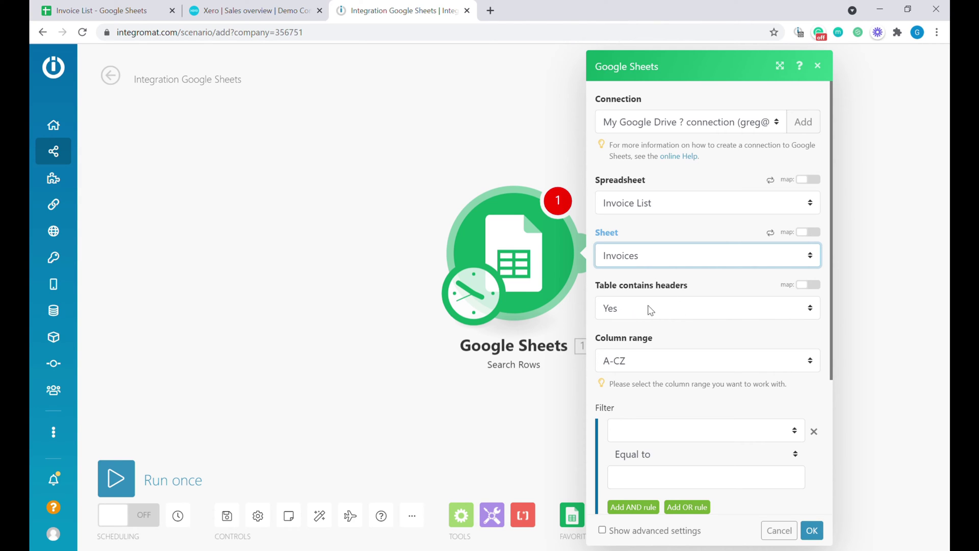
scroll(690, 404, down, 1)
scroll(699, 388, down, 2)
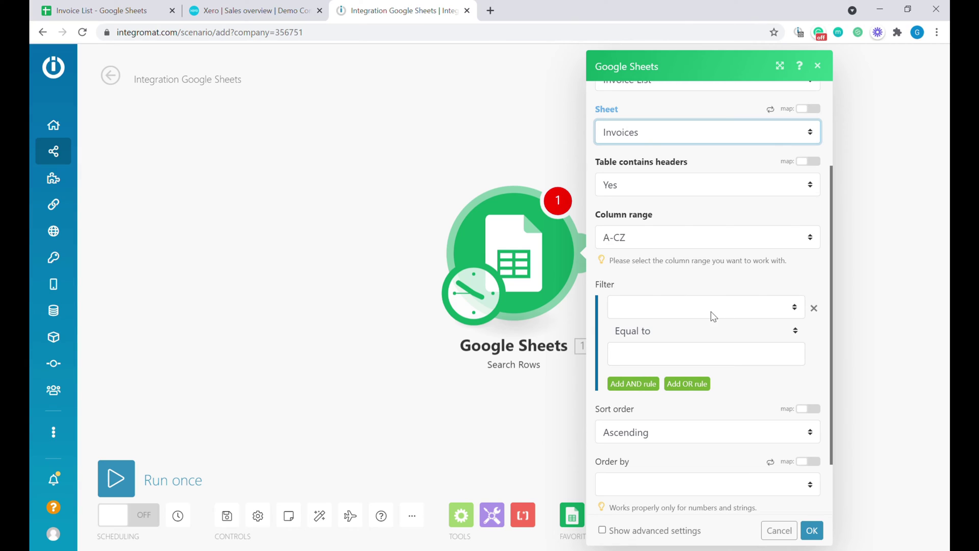
- Filter rows where Create invoice? (E) equals Yes AND Status (F) does not exist
click(683, 308)
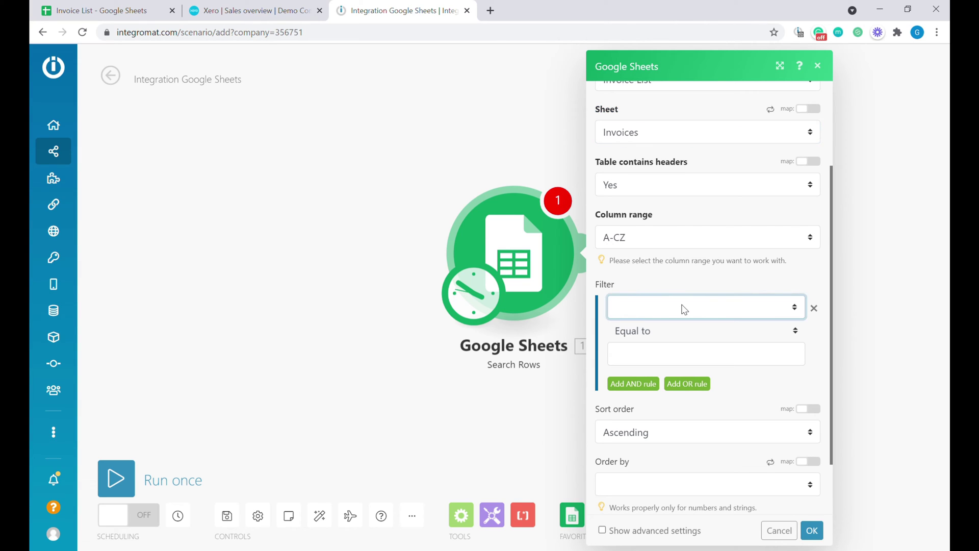
key(c)
click(649, 361)
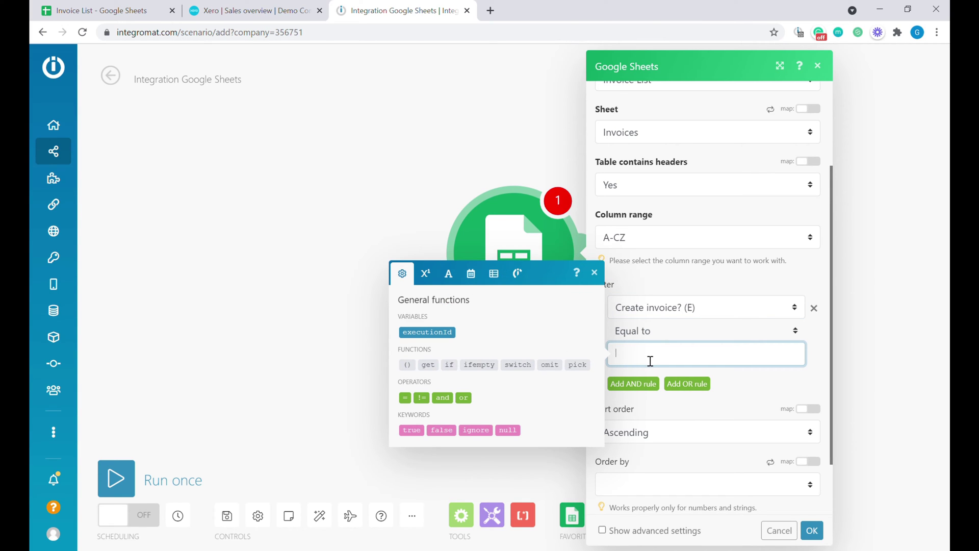
text(Yes)
click(636, 384)
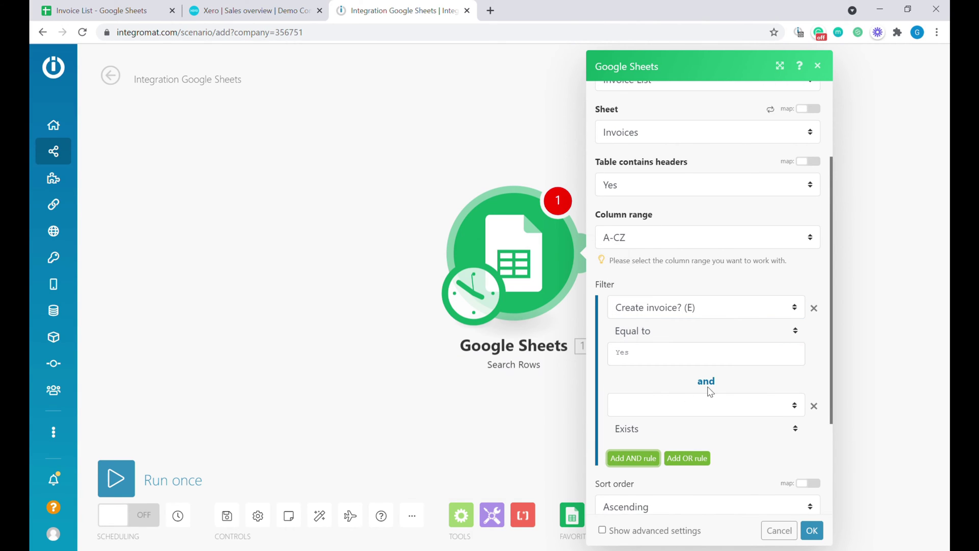
scroll(700, 356, down, 3)
click(680, 286)
key(s)
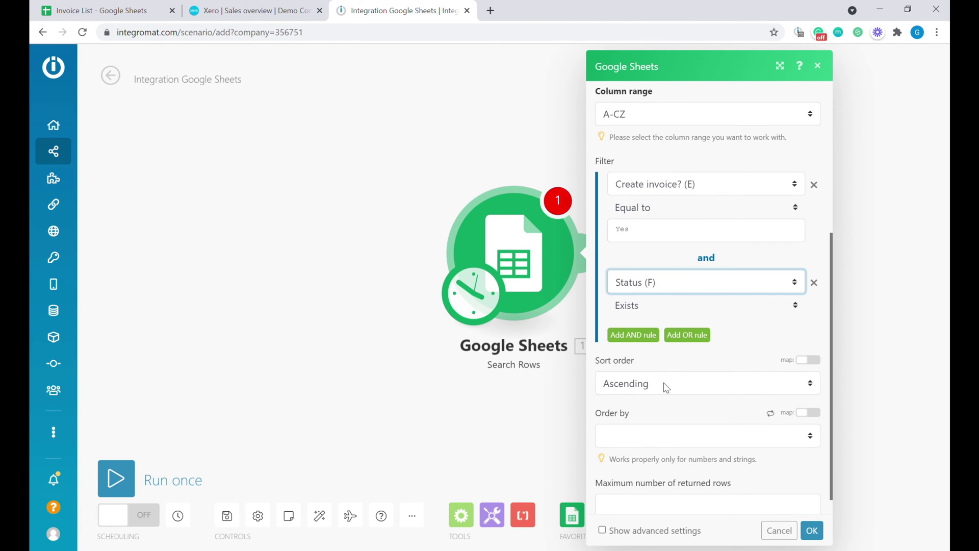
key(Tab)
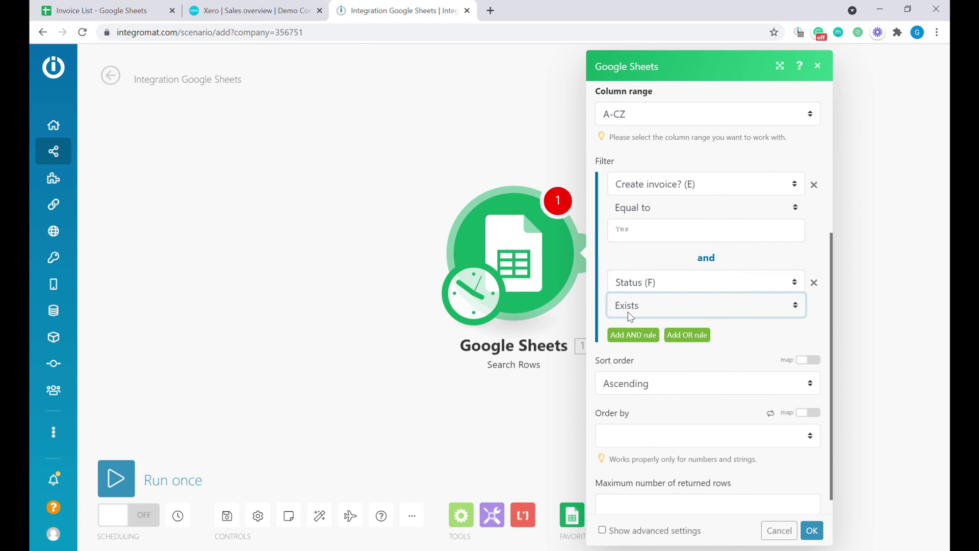
key(Down)
click(815, 532)
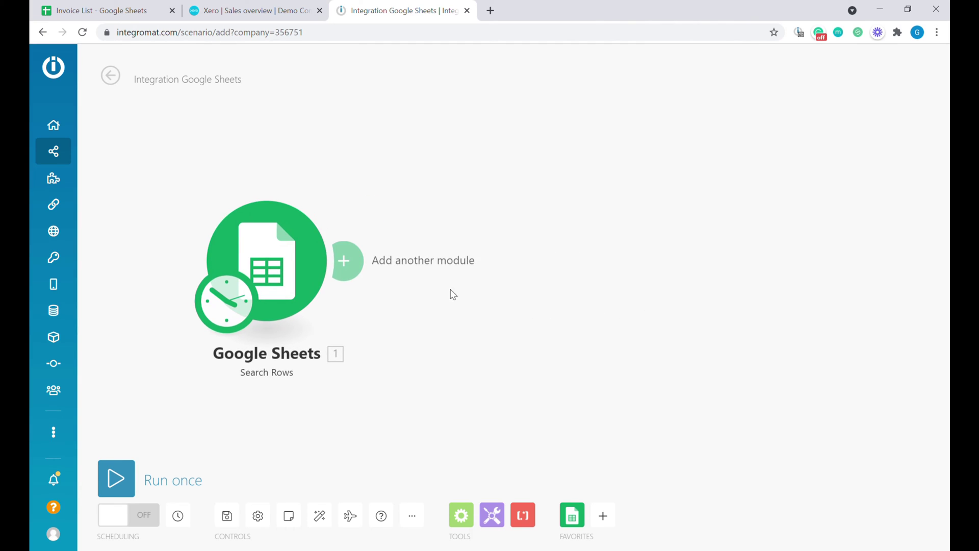
- Run the scenario once, then re-enter Yes in cell E2 of the Invoice List sheet
click(121, 480)
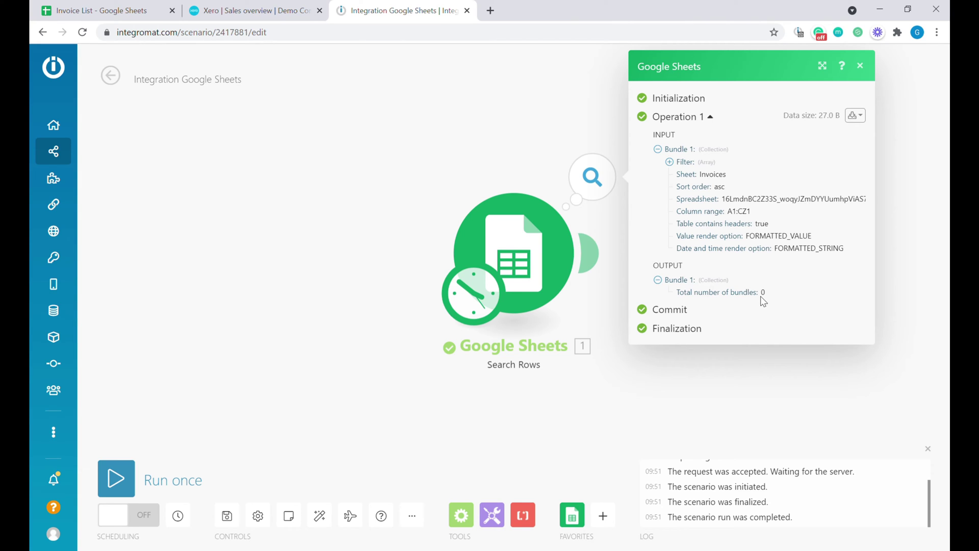
click(130, 6)
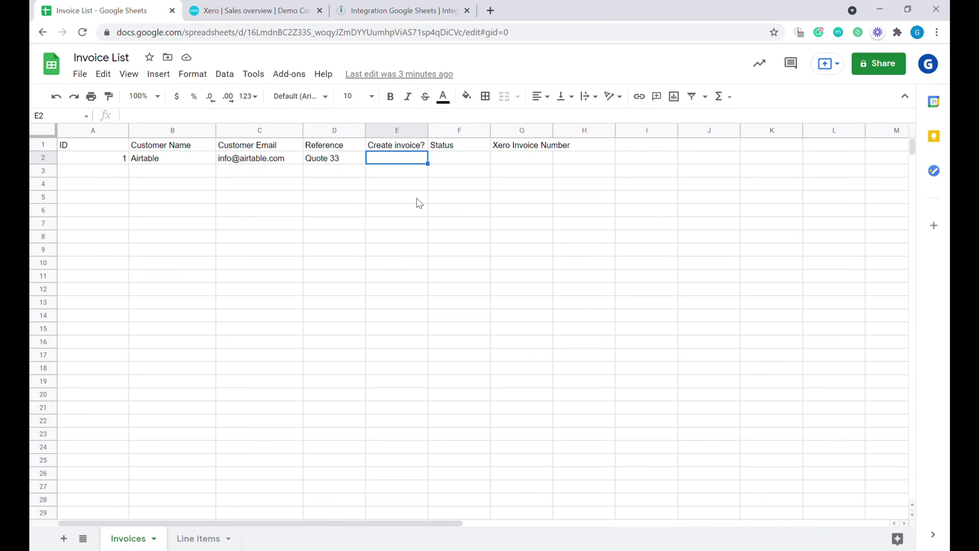
text(Yes)
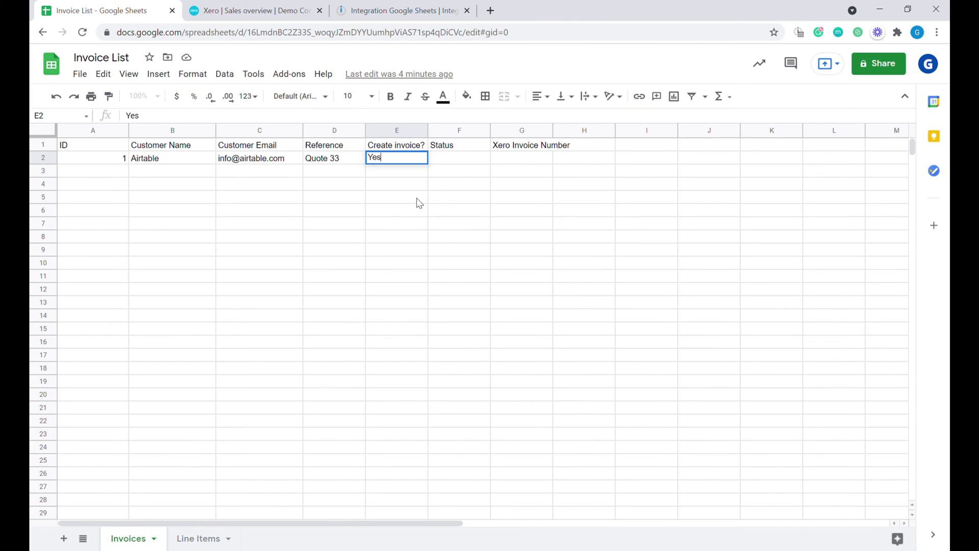
key(Return)
click(401, 10)
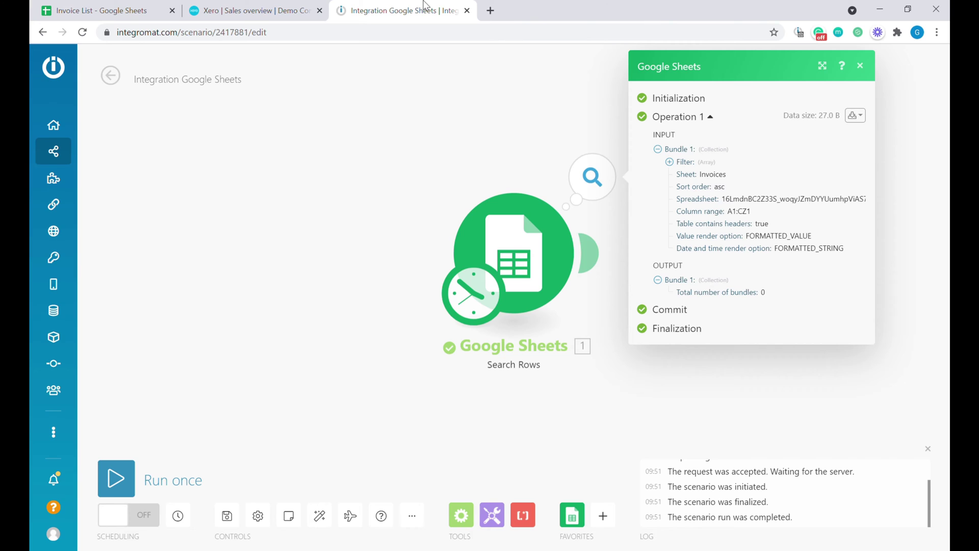
- Rerun and inspect the returned Quote 33 bundle's customer email
click(113, 477)
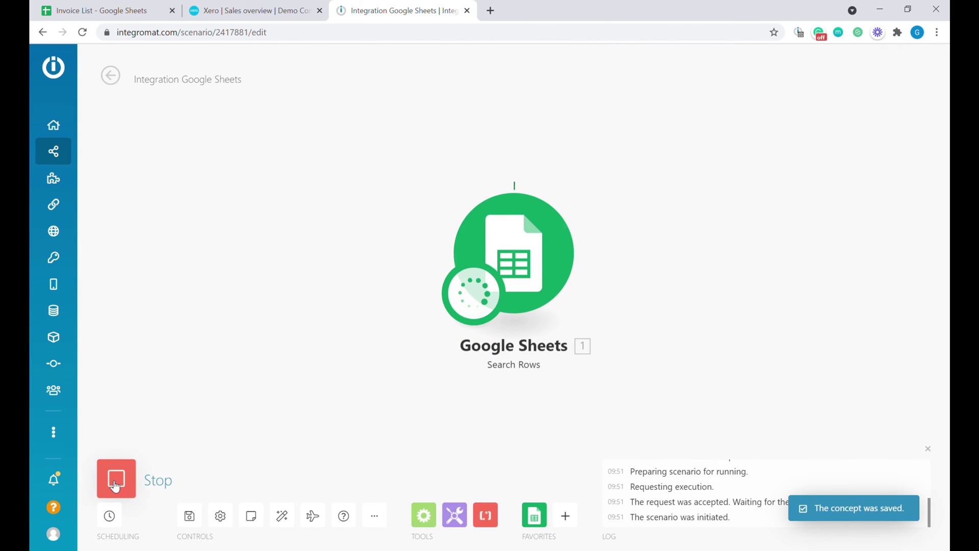
click(592, 195)
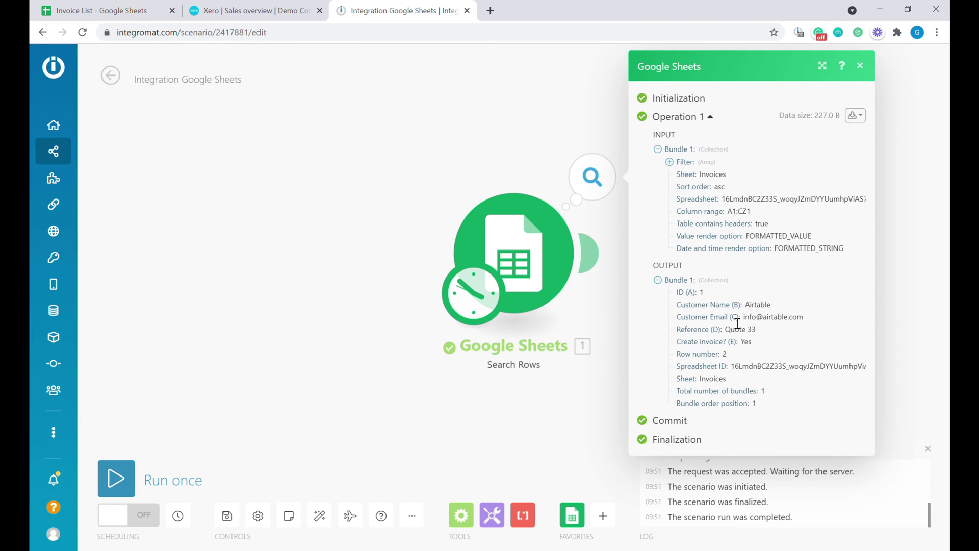
drag(733, 321, 806, 323)
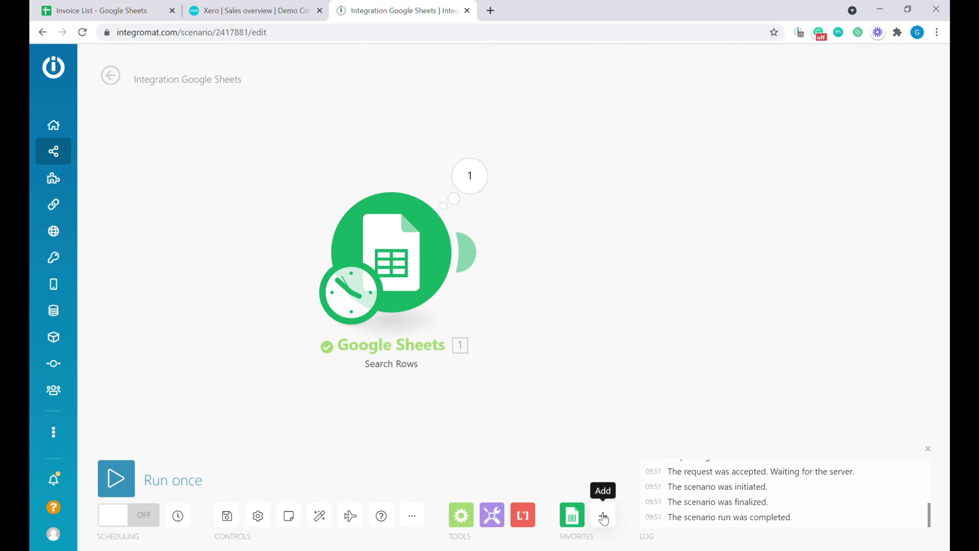
- Add a Xero Search for Contacts module after the Google Sheets step
click(603, 516)
text(xero)
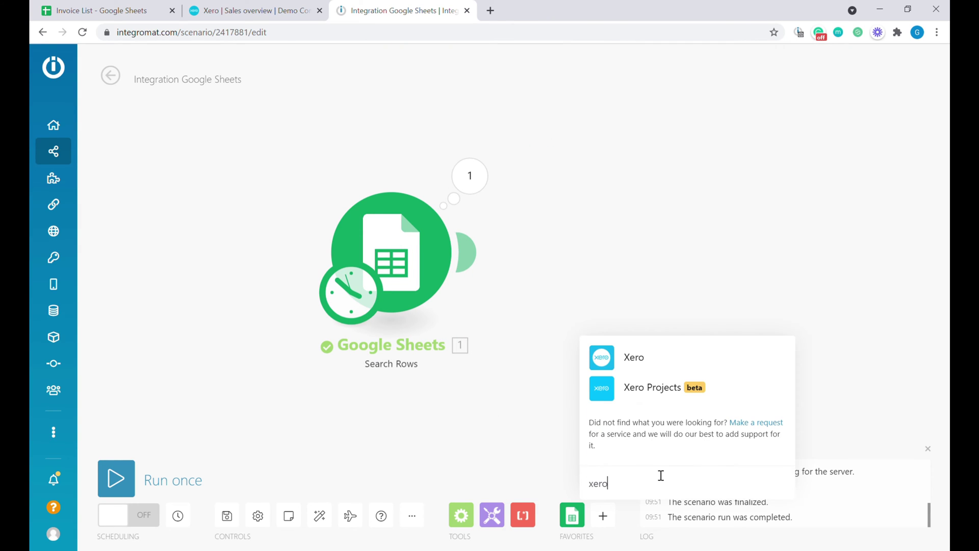
click(645, 359)
scroll(647, 362, down, 3)
scroll(647, 363, down, 6)
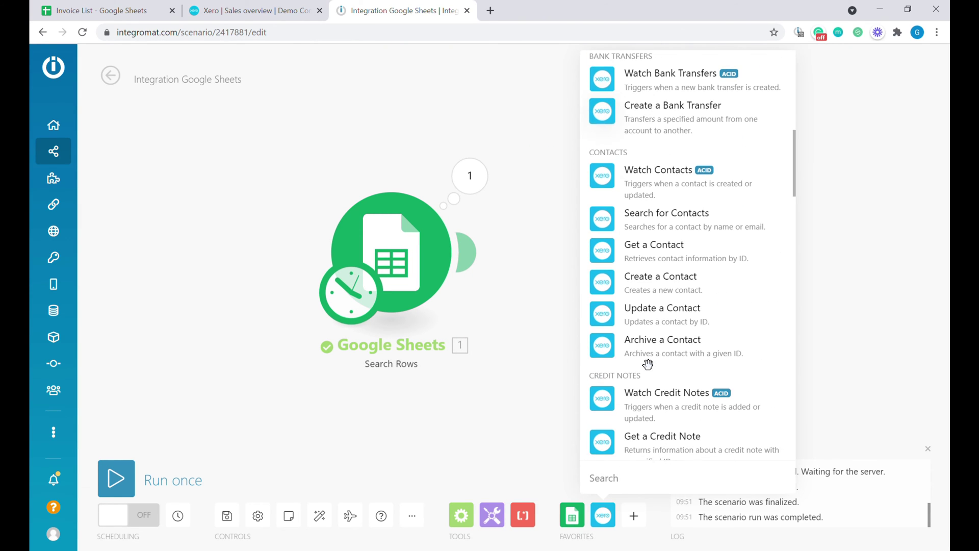
click(699, 230)
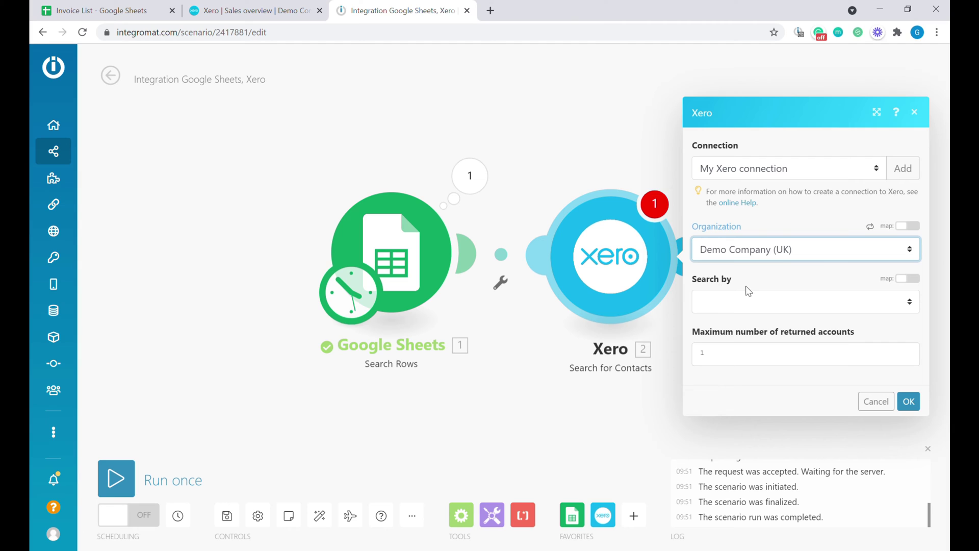
- Search contacts by field, with Email address equal to the mapped Customer Email (C)
click(751, 306)
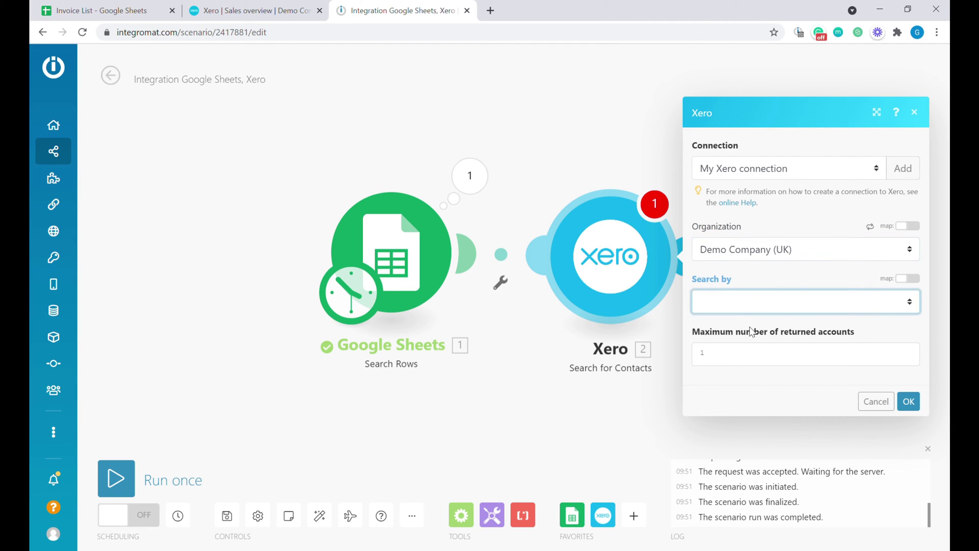
click(754, 335)
click(770, 304)
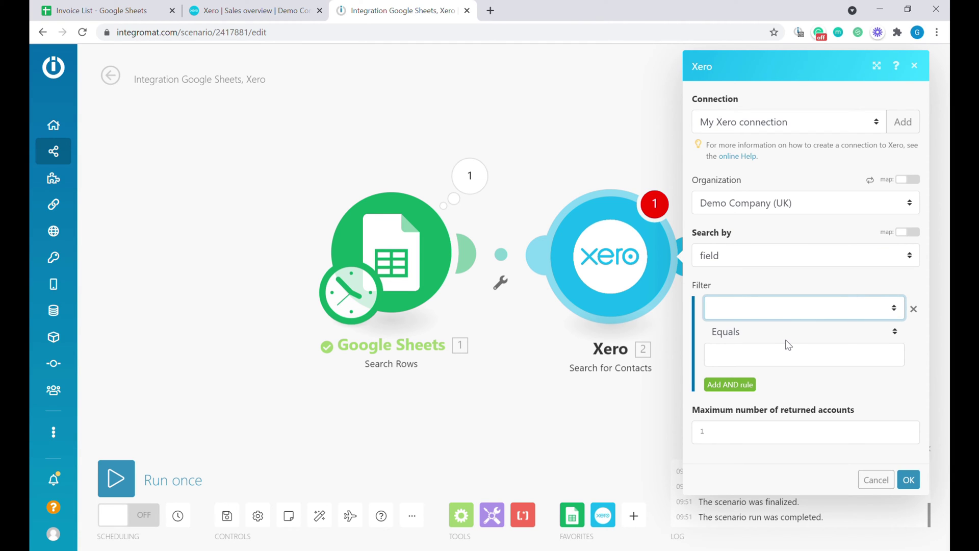
key(Down)
click(748, 361)
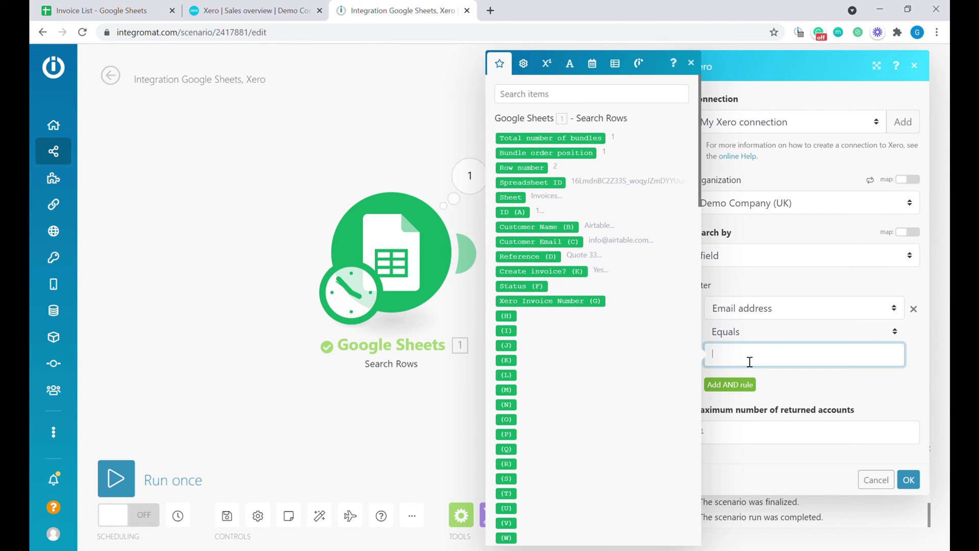
click(576, 244)
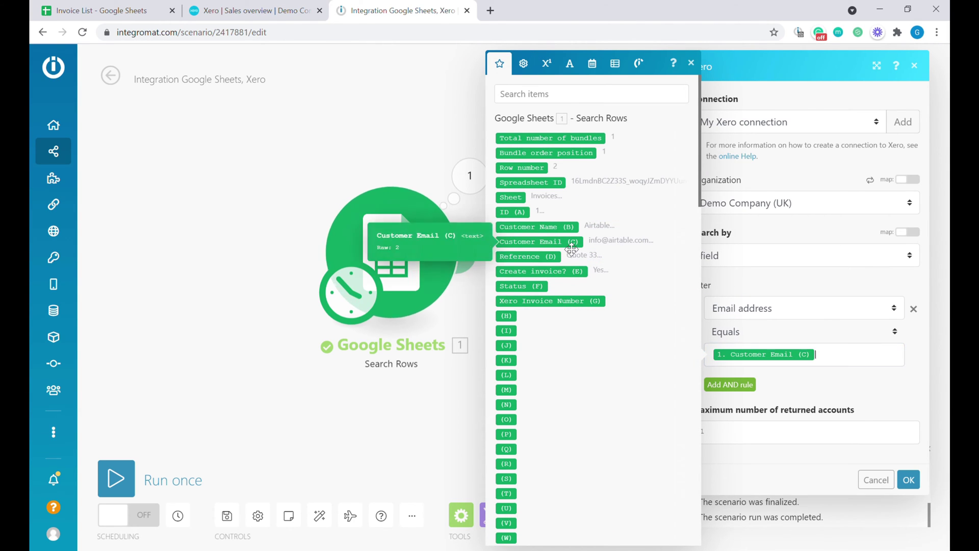
click(911, 480)
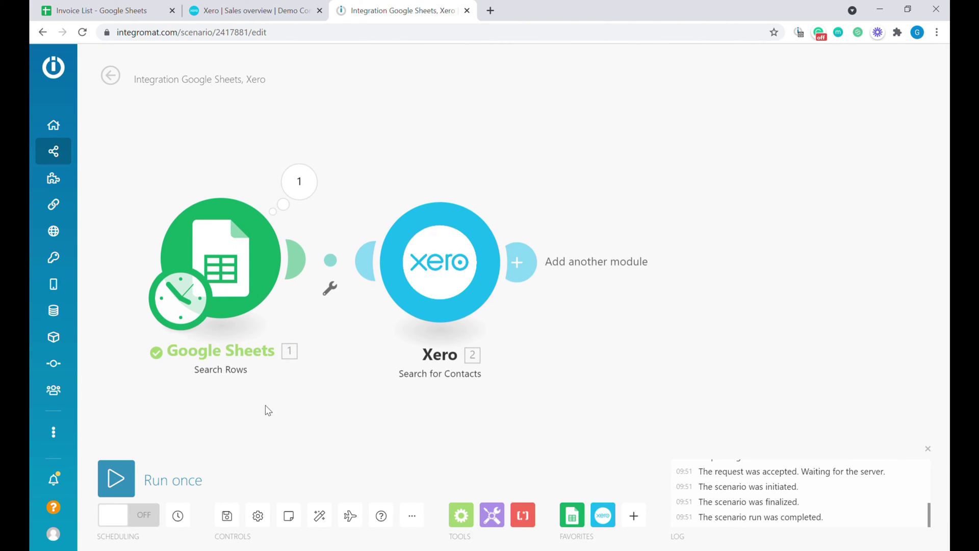
- Run the scenario, view the Airtable contact Xero found, and select cells A2:E2 in Invoice List
click(116, 480)
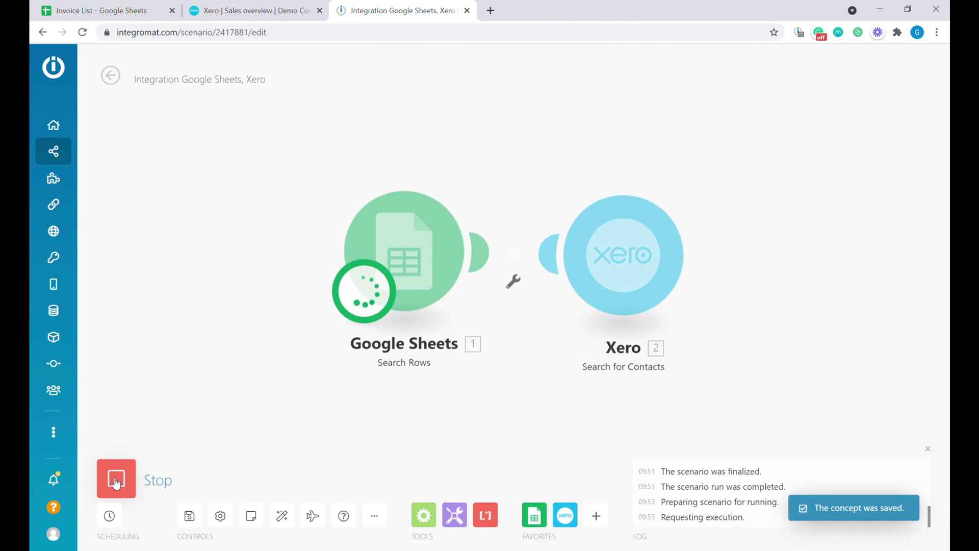
click(690, 185)
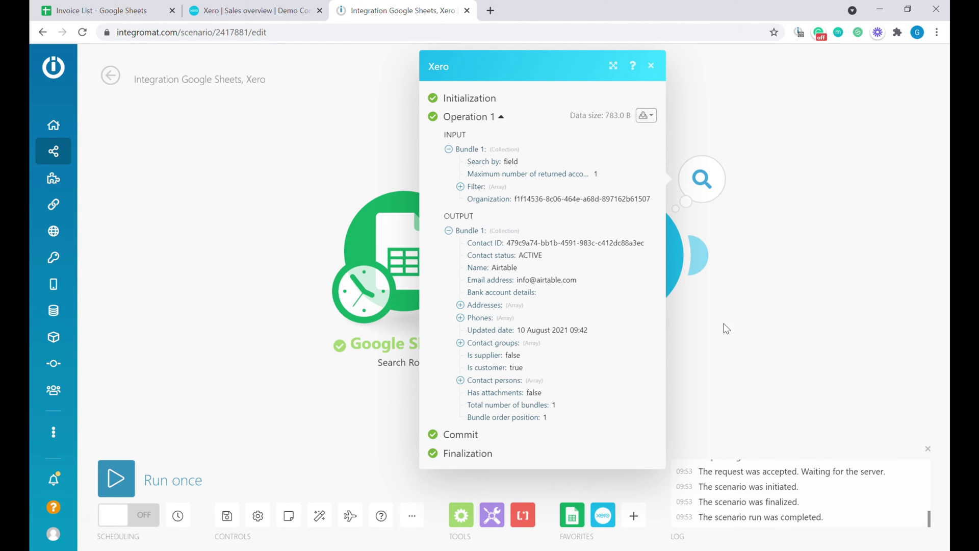
click(97, 10)
drag(96, 162, 372, 158)
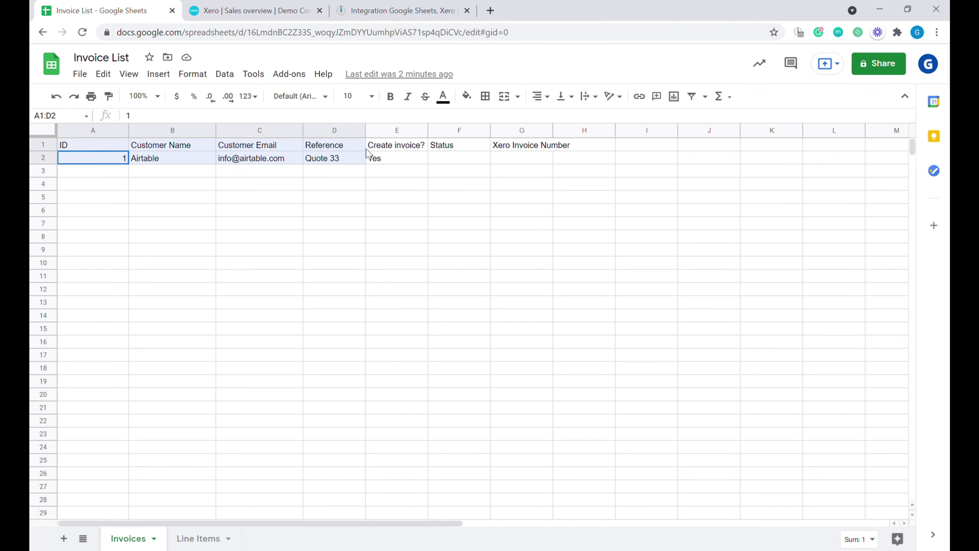
- Copy row 2 into row 3 and change it to Integromat, the company's info email, and Quote 44
key(ctrl+c)
key(Down)
key(ctrl+v)
click(186, 171)
text(Integromat)
key(Tab)
key(Tab)
text(Quote 44)
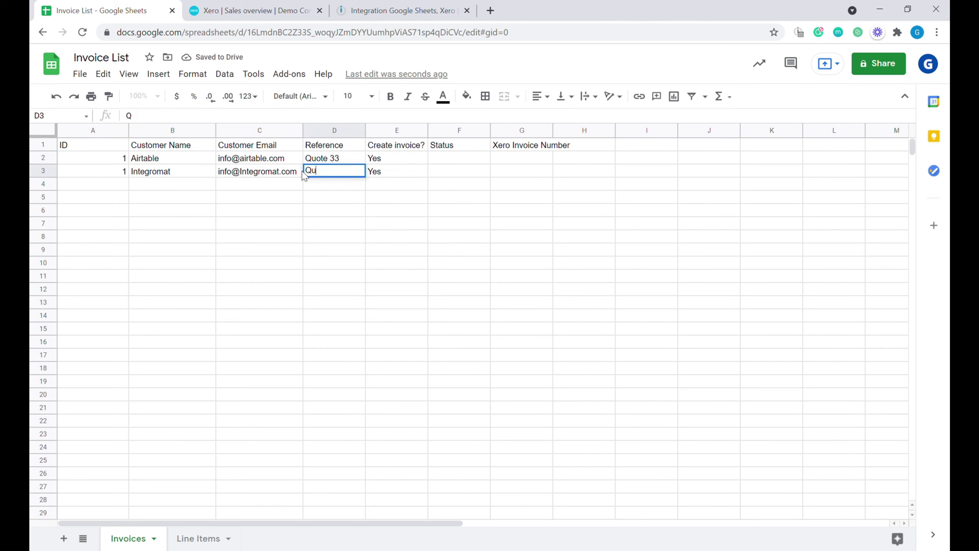
key(Tab)
- Copy the two line items into rows 4–5 on Line Items with invoice number 2
click(198, 538)
drag(104, 160, 510, 173)
key(ctrl+c)
click(102, 186)
key(ctrl+v)
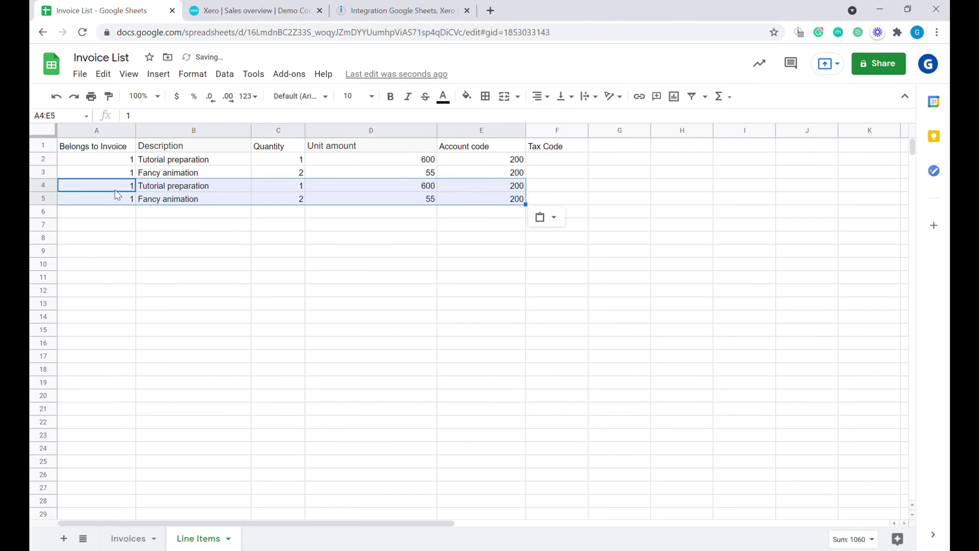
text(2)
key(Return)
text(2)
key(Return)
- Review the new invoice row 3 on the Invoices sheet
key(ctrl+Page_Up)
click(105, 175)
key(Right)
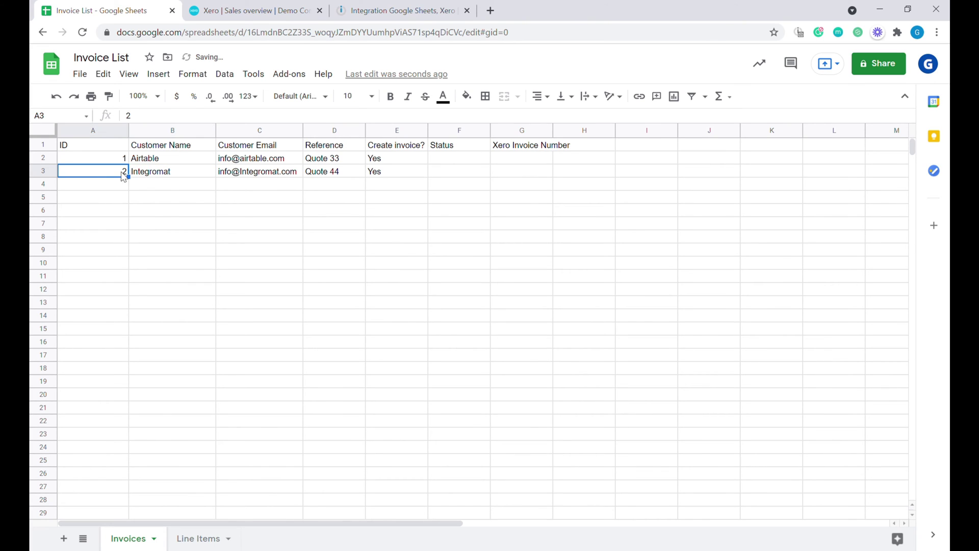
shift+click(443, 170)
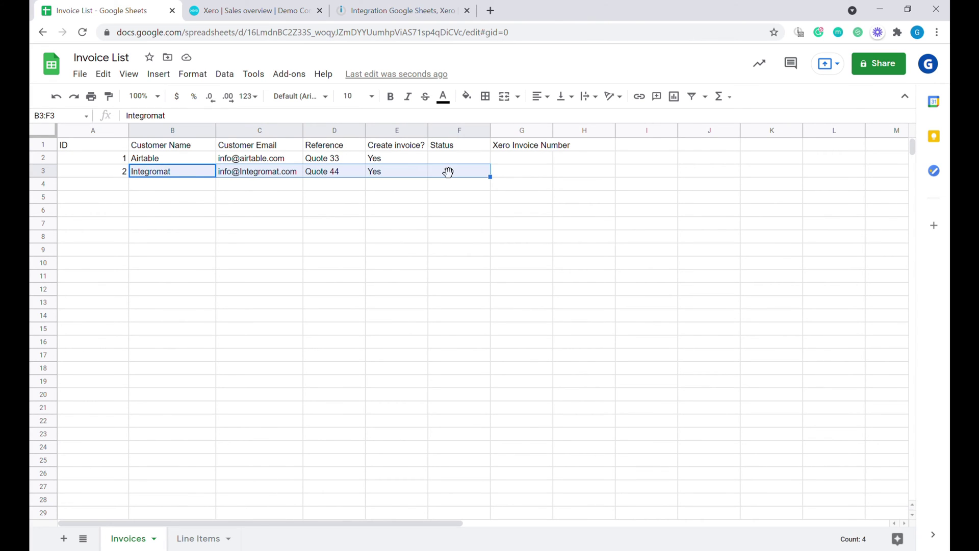
click(421, 6)
- Rerun the scenario and inspect both Xero searches: Airtable matched, no contact for Quote 44
click(116, 478)
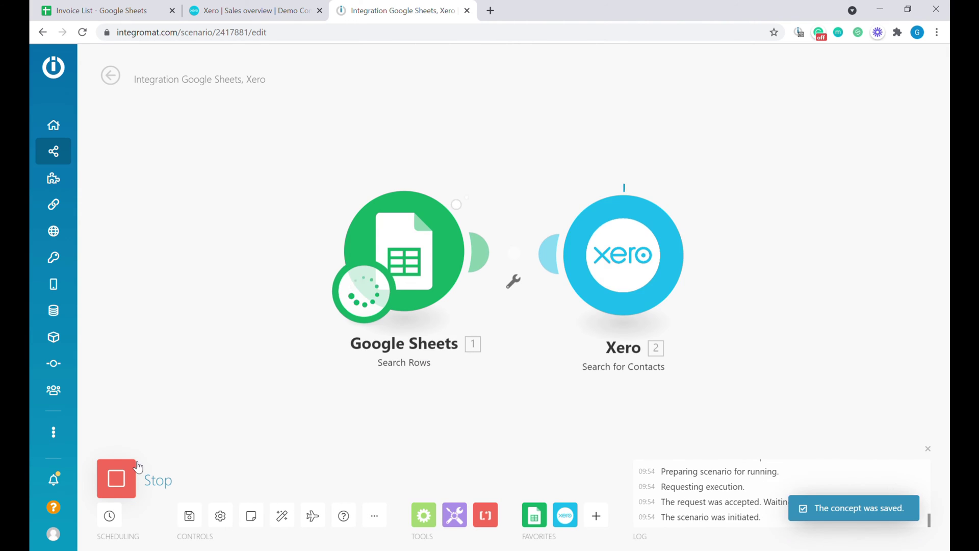
click(458, 164)
click(577, 160)
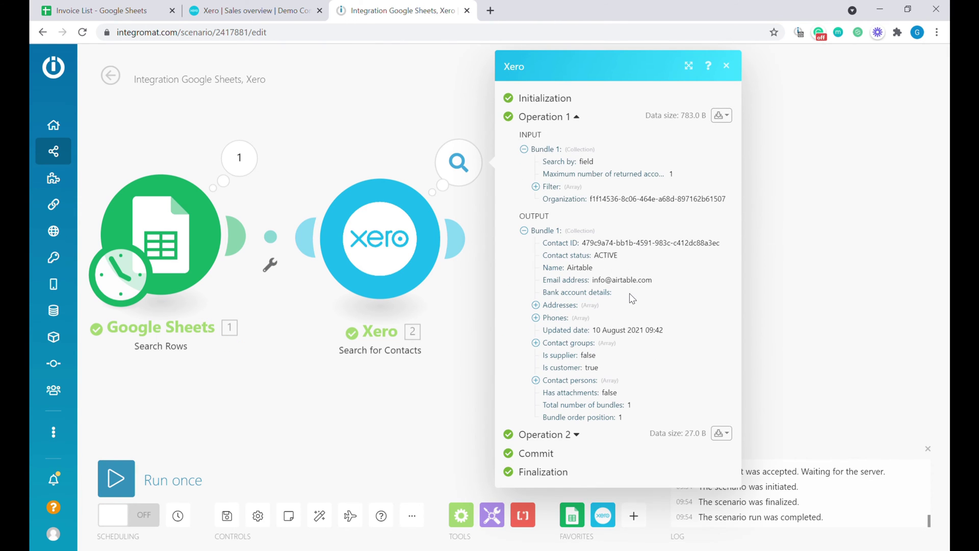
click(575, 435)
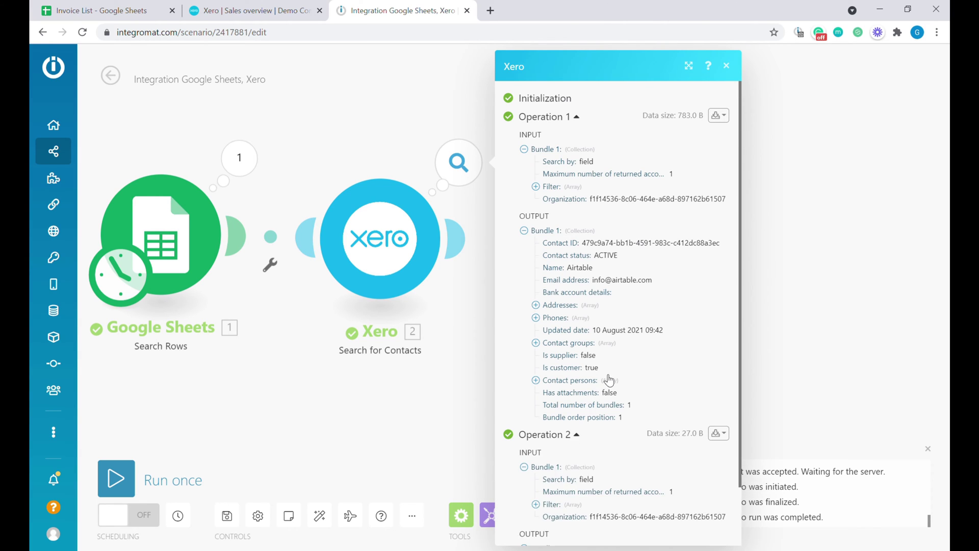
scroll(623, 437, down, 1)
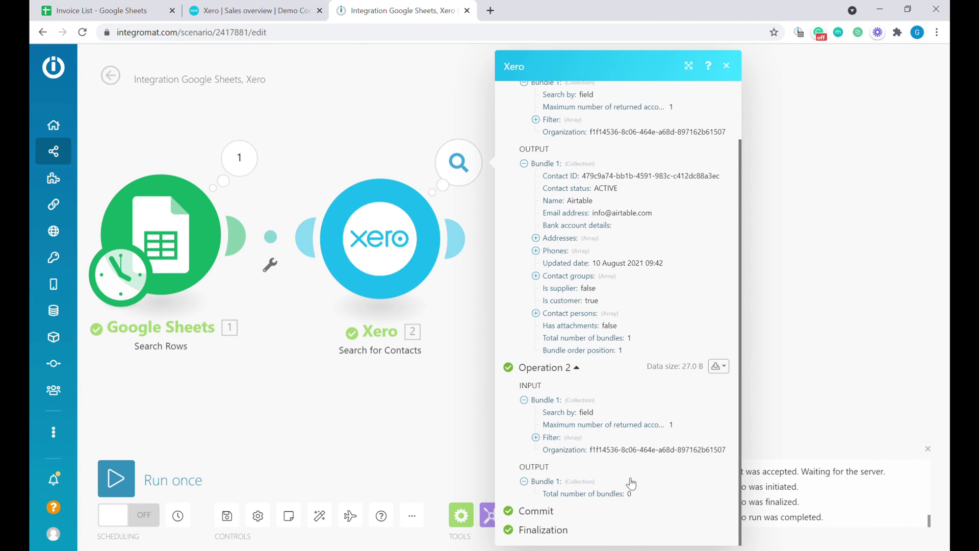
click(604, 515)
- Add a Xero Create a Contact step with a 'No contact found' filter: Total number of bundles = 0
text(contact)
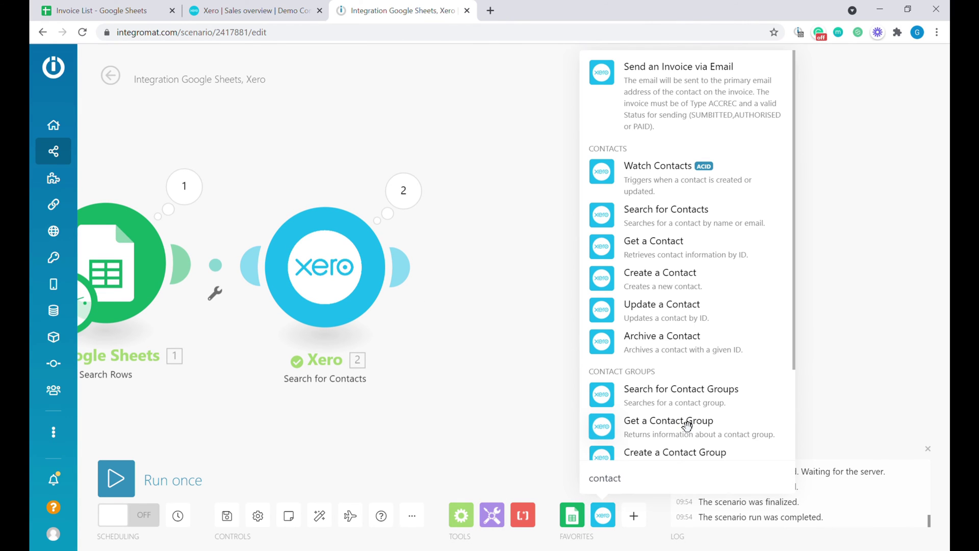
click(682, 284)
click(469, 219)
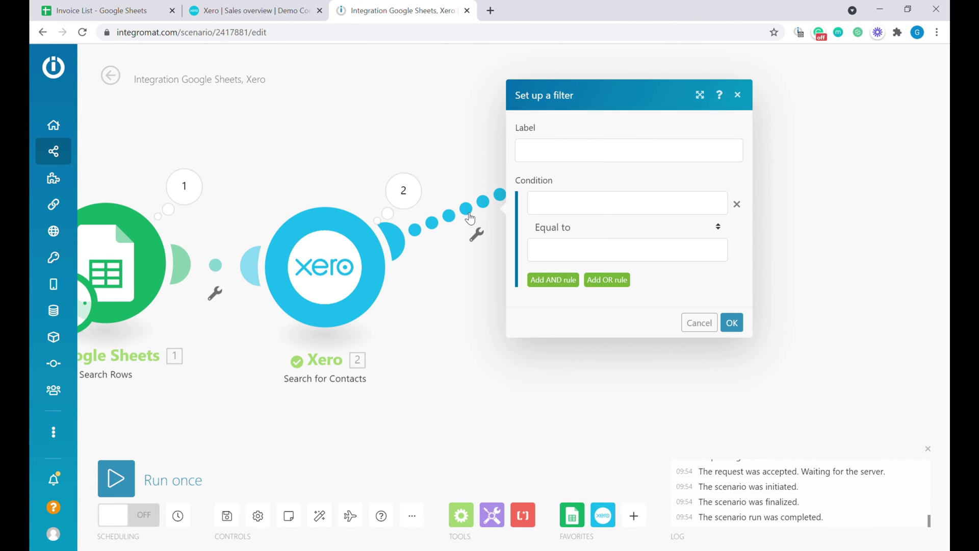
click(564, 214)
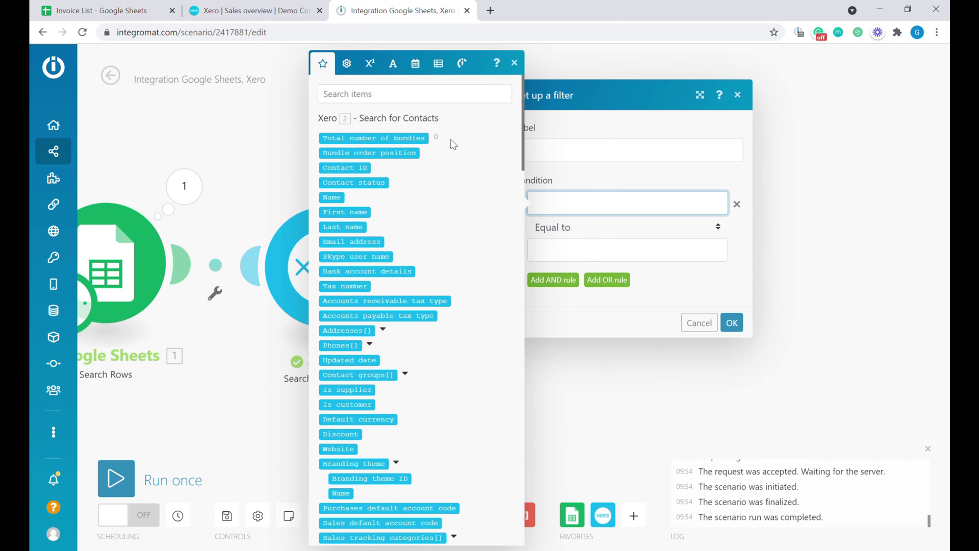
click(391, 146)
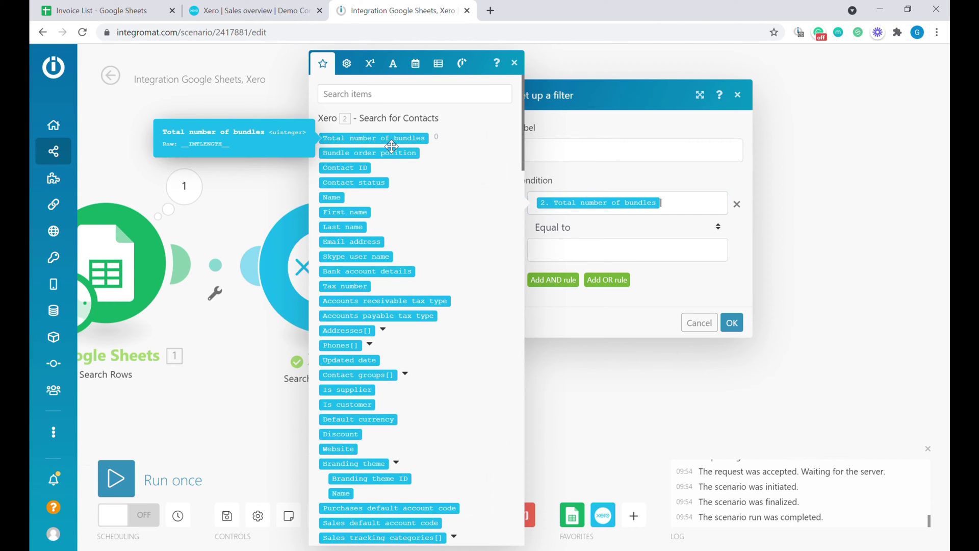
click(581, 259)
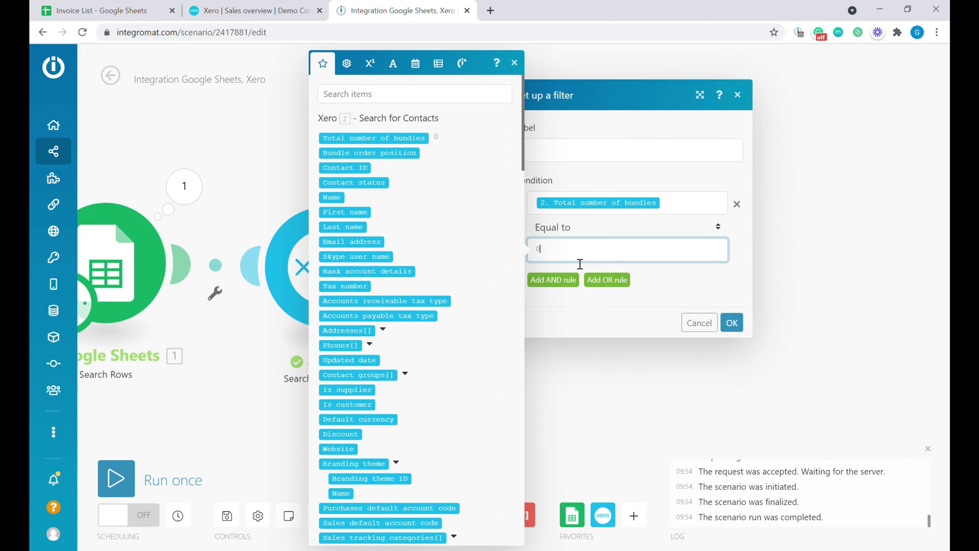
text(0)
click(569, 157)
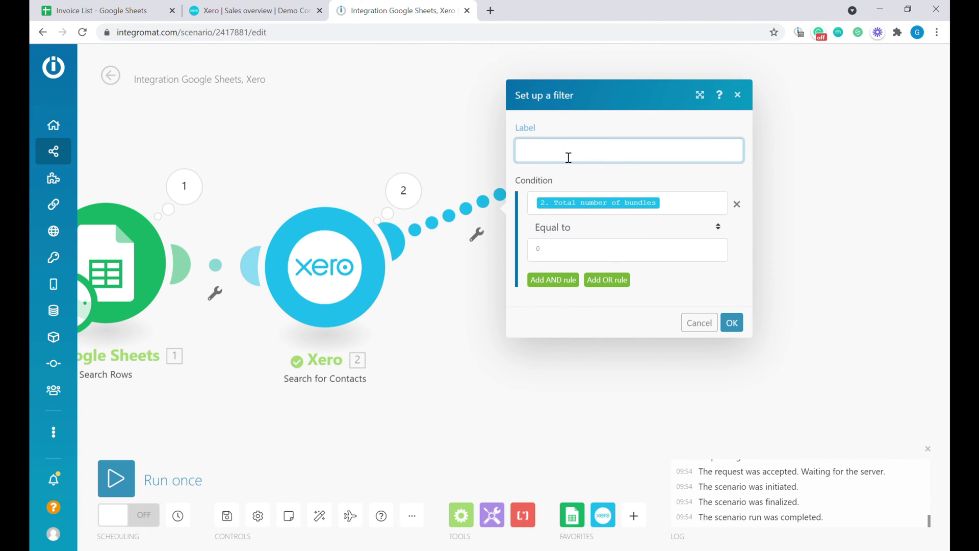
text(No contact founds)
click(732, 323)
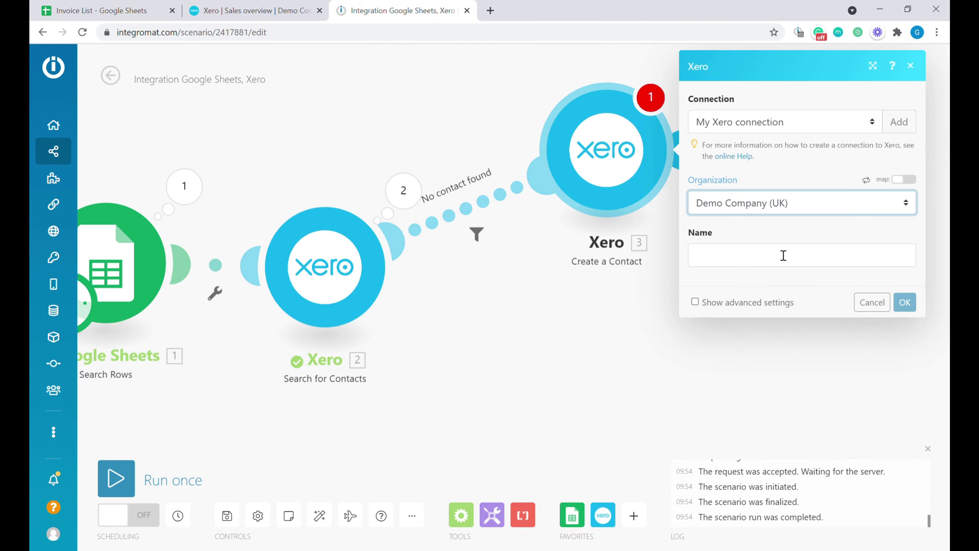
- Map Customer Name (B) to the contact Name and Customer Email (C) to Email, then confirm
click(751, 258)
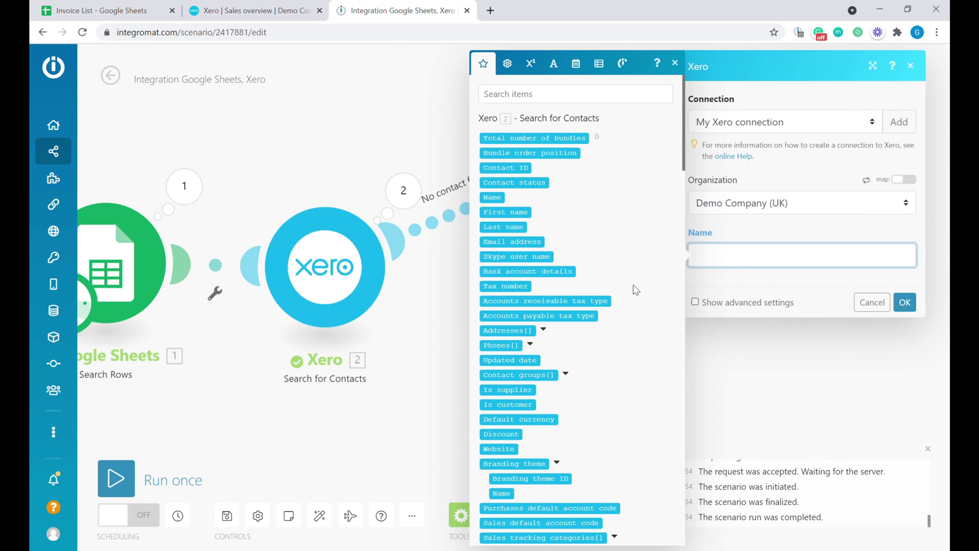
scroll(636, 290, down, 10)
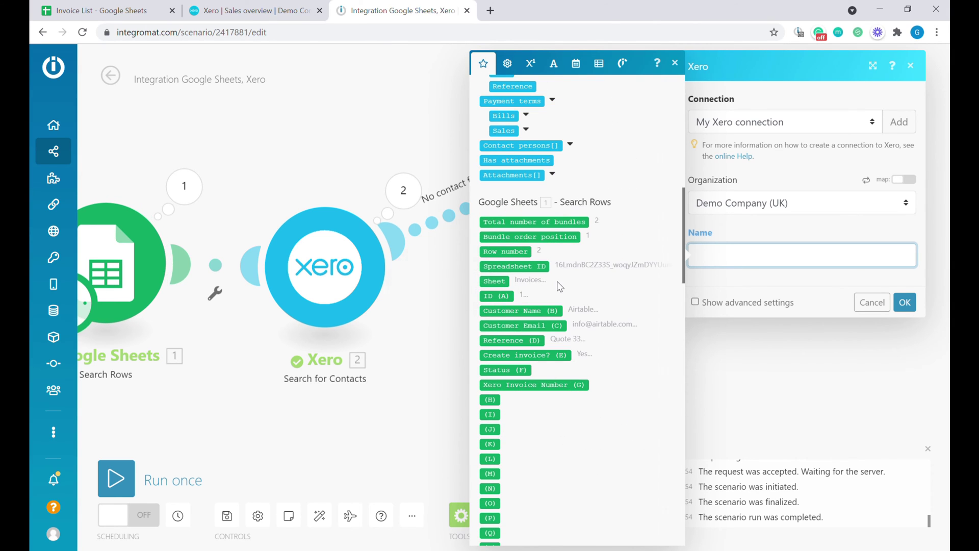
click(540, 311)
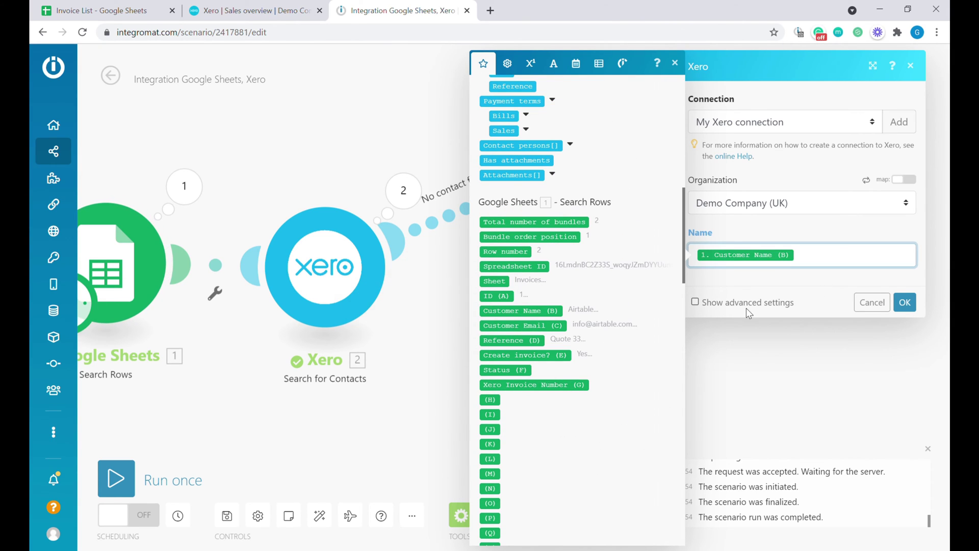
click(734, 303)
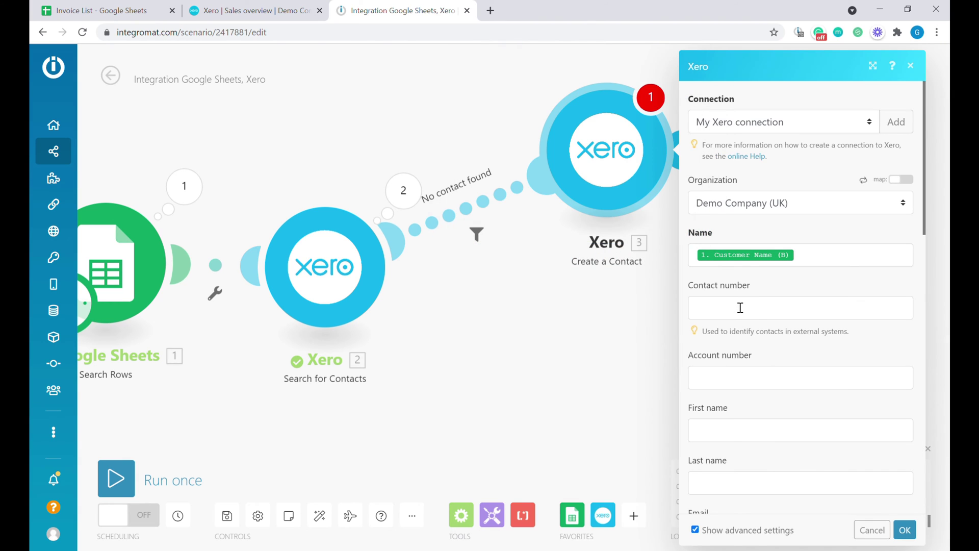
scroll(748, 291, down, 3)
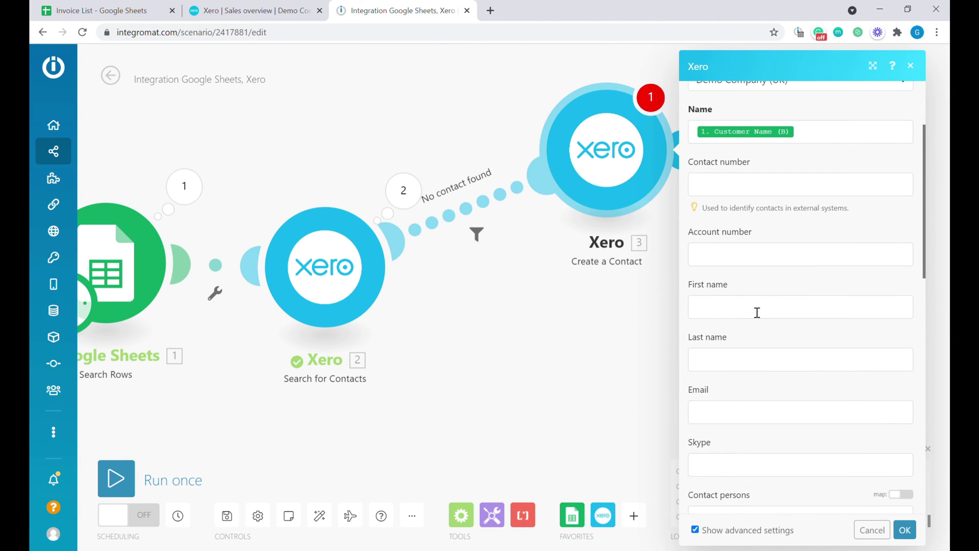
click(726, 413)
scroll(602, 311, up, 3)
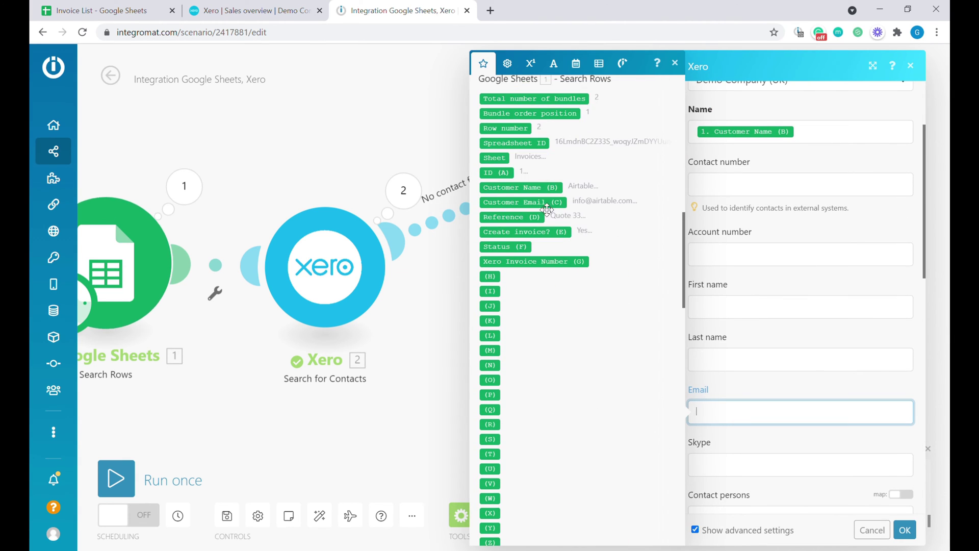
click(542, 203)
click(906, 531)
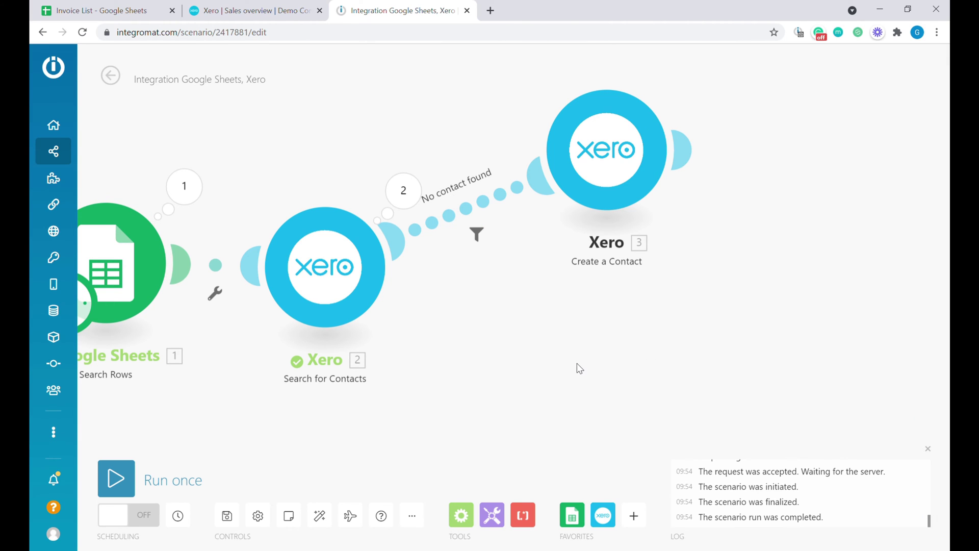
- Move the Create a Contact module up and reframe the canvas around the contact search
drag(623, 192, 630, 152)
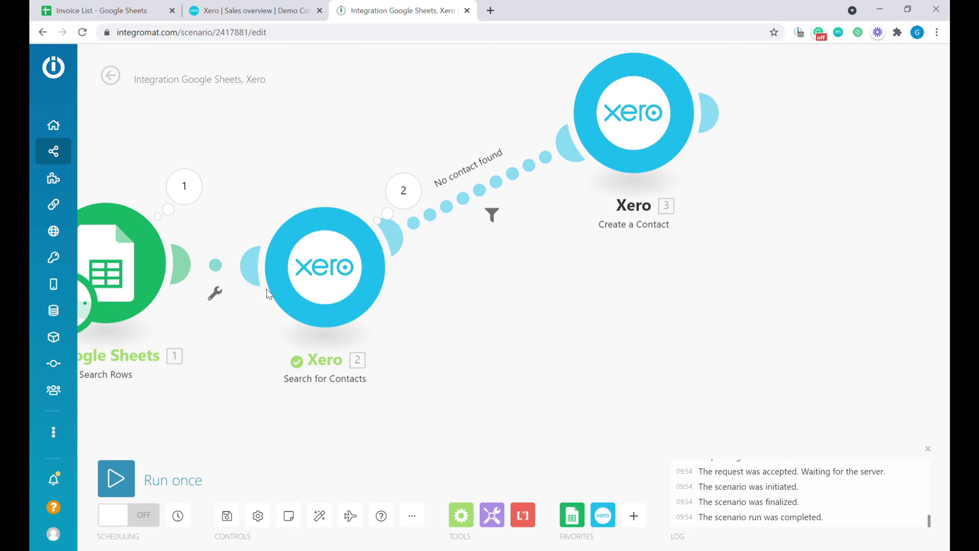
drag(669, 378, 643, 335)
scroll(574, 328, down, 1)
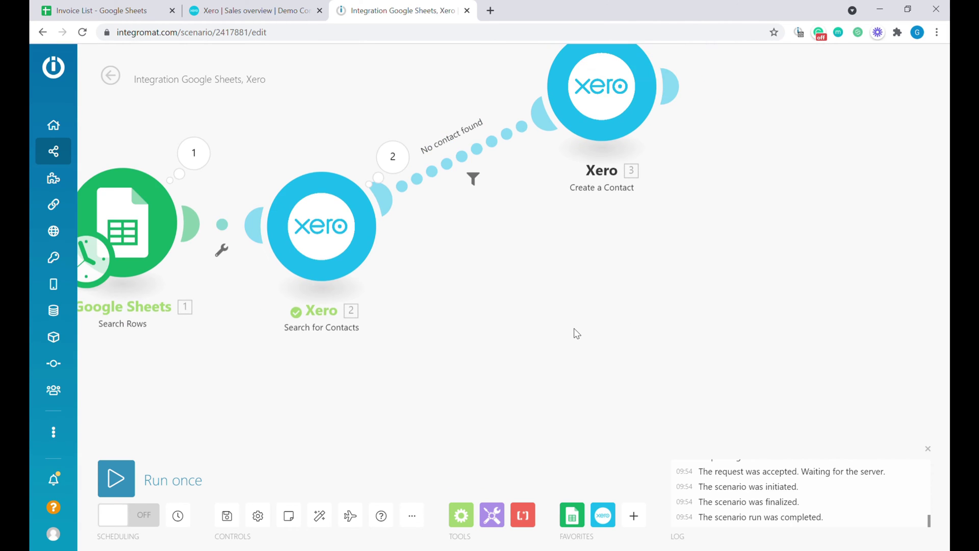
drag(571, 378, 491, 377)
- Clone the Search for Contacts module and attach the copy as a second Router branch
right_click(246, 243)
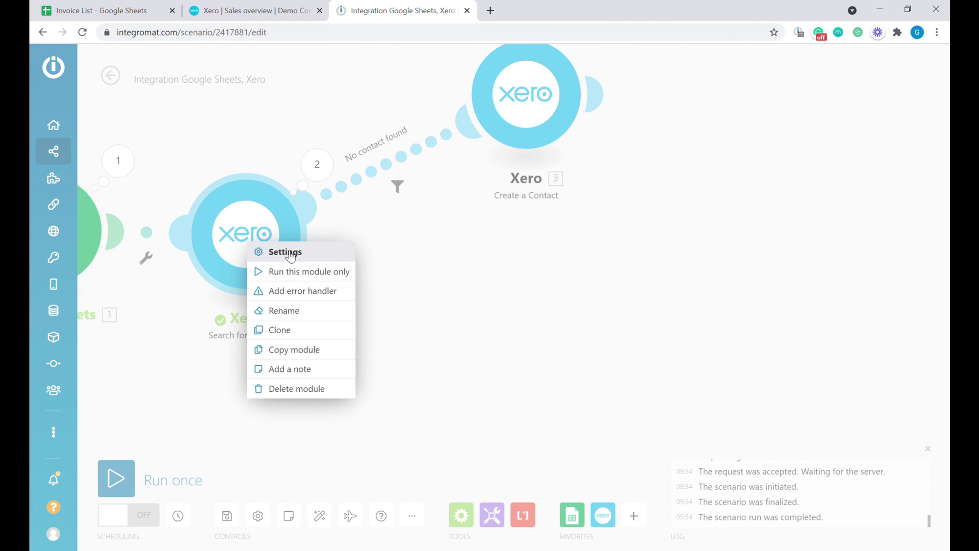
click(334, 339)
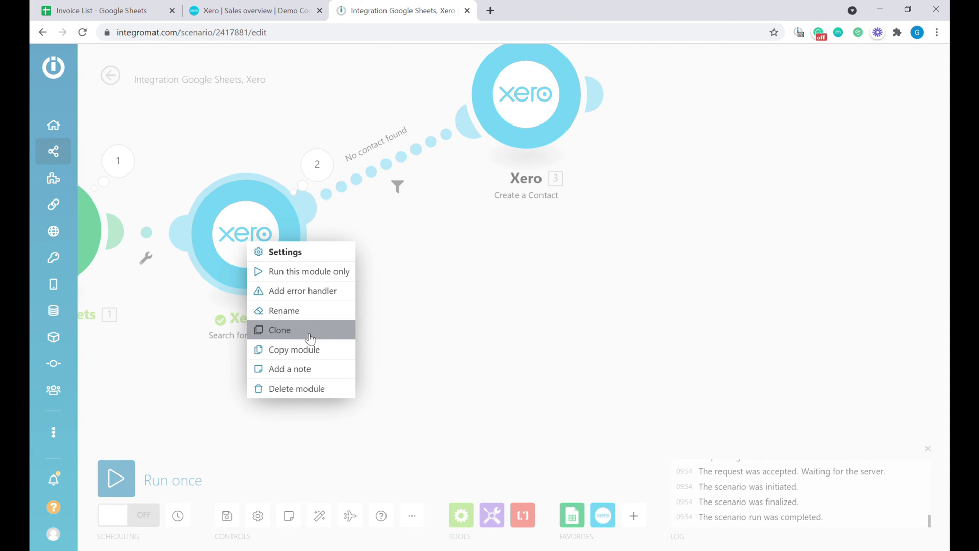
click(561, 331)
mouse_move(531, 323)
mouse_down()
mouse_move(350, 295)
mouse_move(246, 235)
mouse_up()
scroll(656, 363, down, 2)
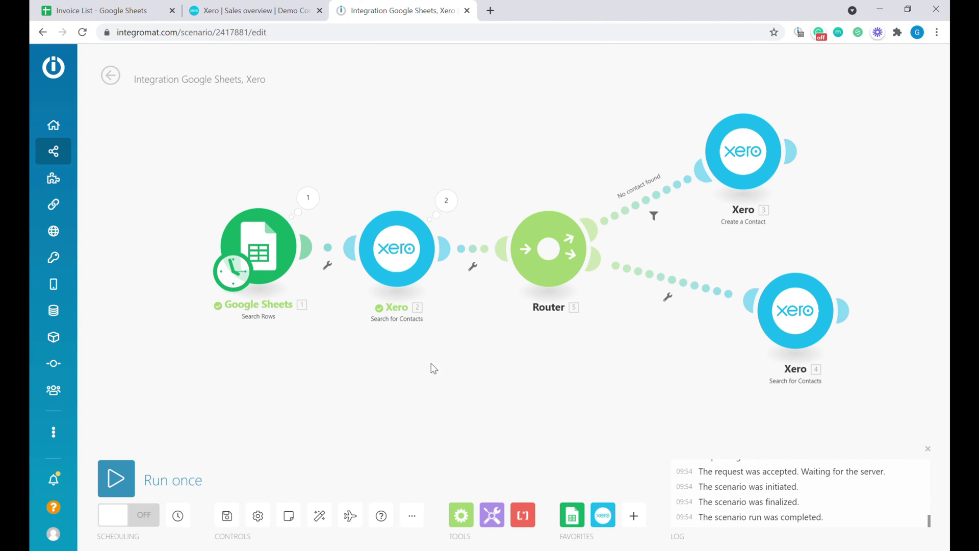
- Auto-align the layout and unlink the 'No contact found' route to Create a Contact
click(320, 516)
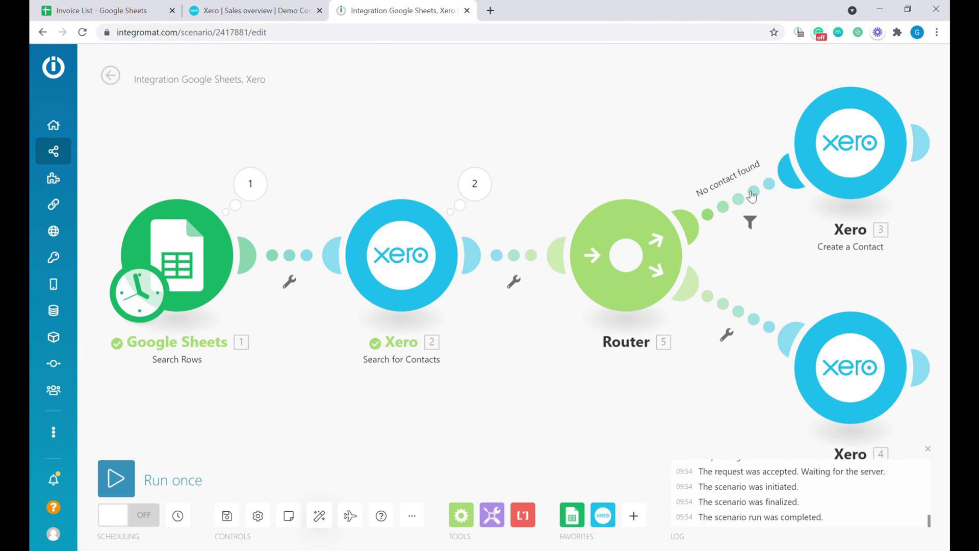
right_click(748, 203)
click(789, 230)
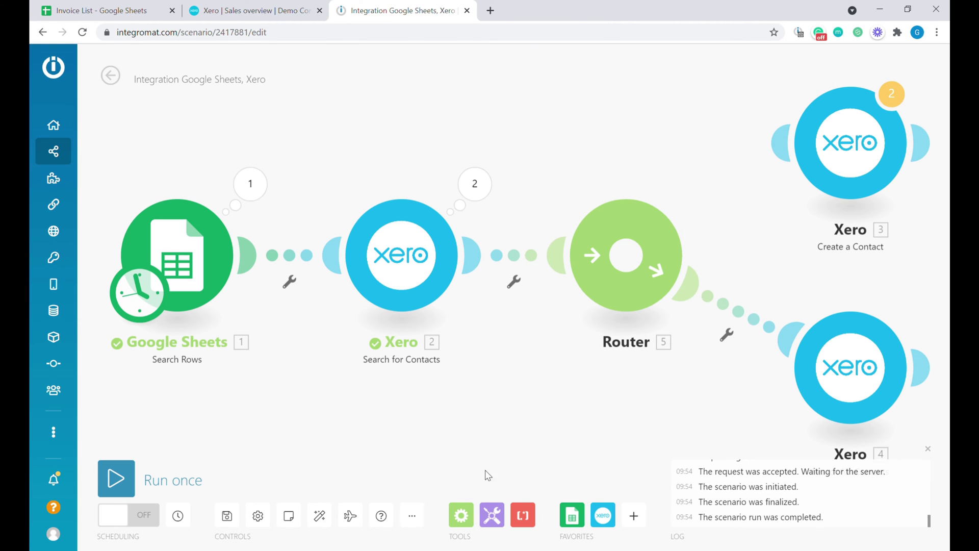
- Save, reconnect Create a Contact to the Router, and place Search for Contacts below it
click(227, 515)
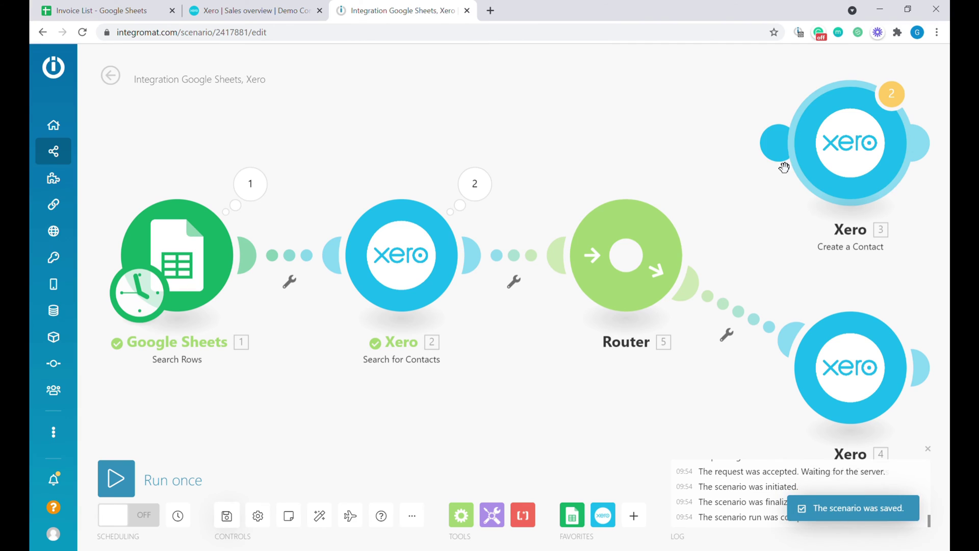
drag(784, 167, 664, 247)
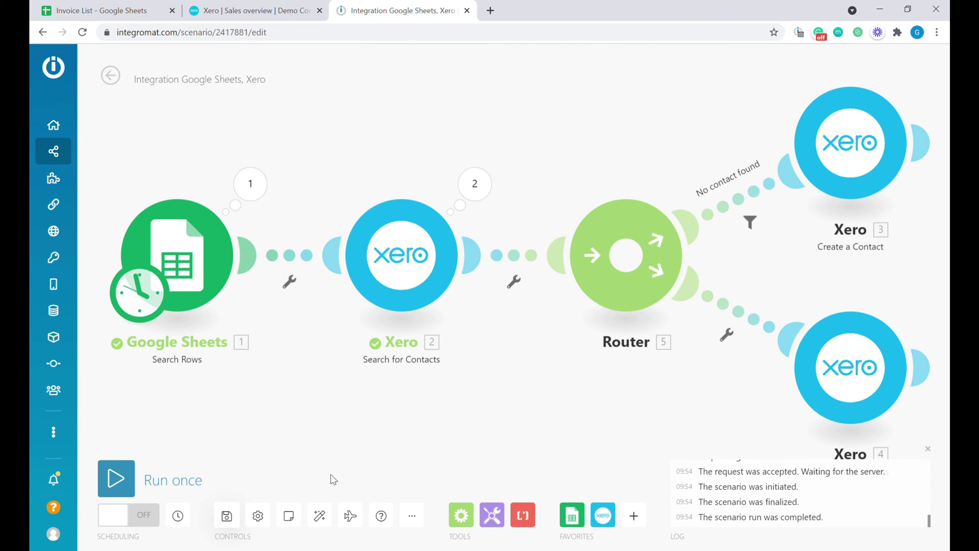
click(322, 518)
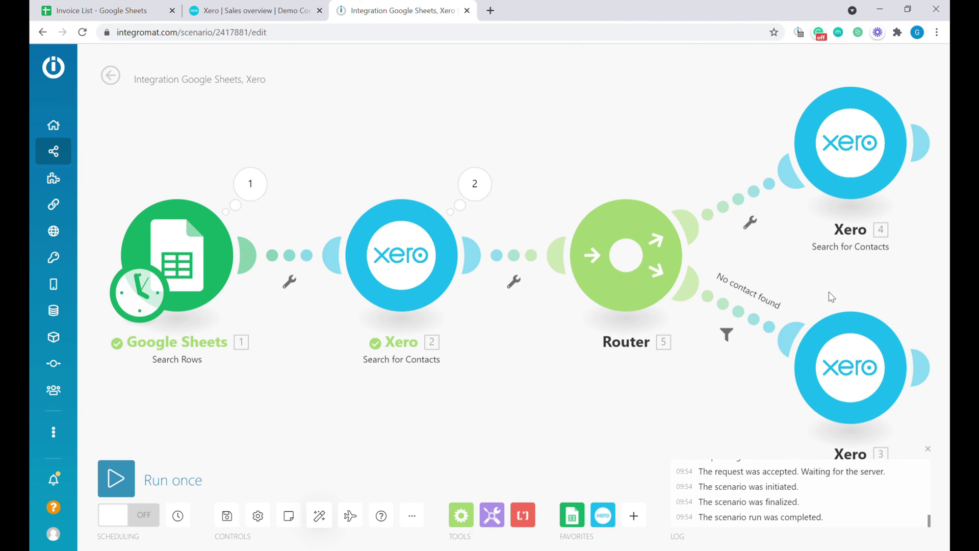
scroll(819, 336, down, 1)
drag(871, 291, 736, 290)
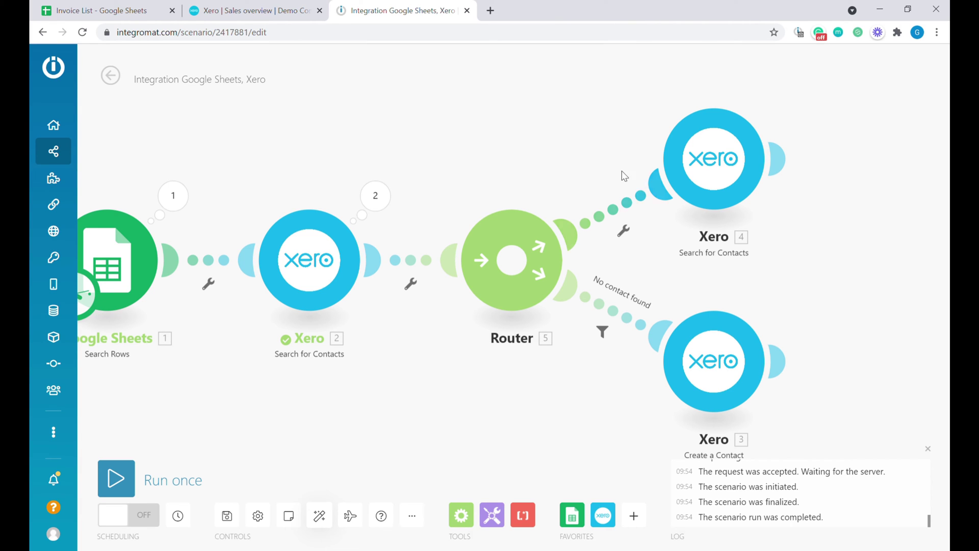
drag(714, 163, 607, 472)
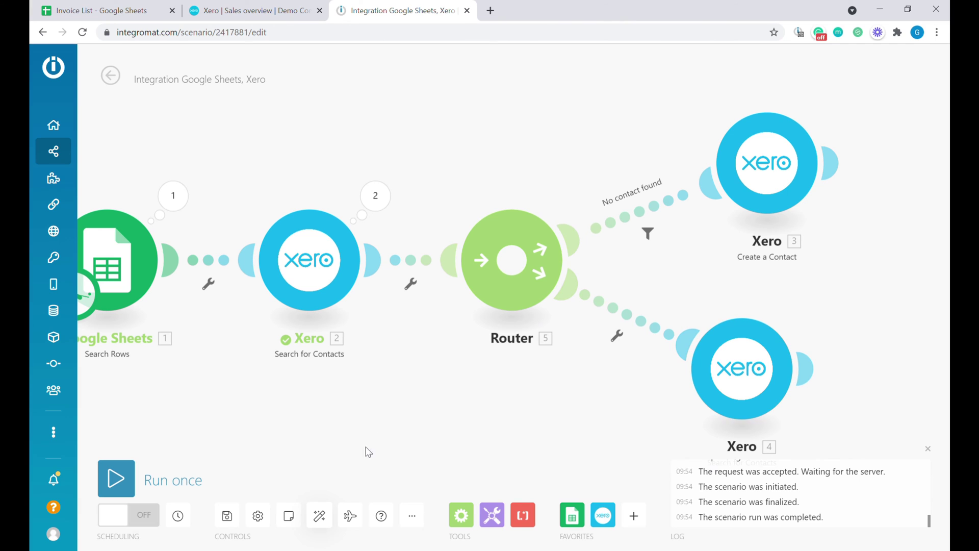
click(321, 516)
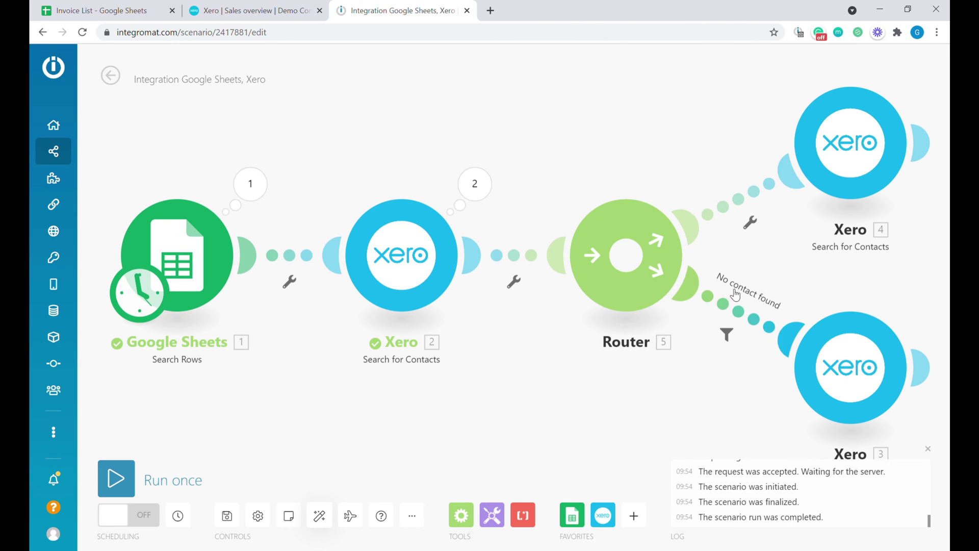
- Unlink and relink the Search for Contacts route, then realign so Create a Contact sits on top
right_click(743, 202)
click(775, 225)
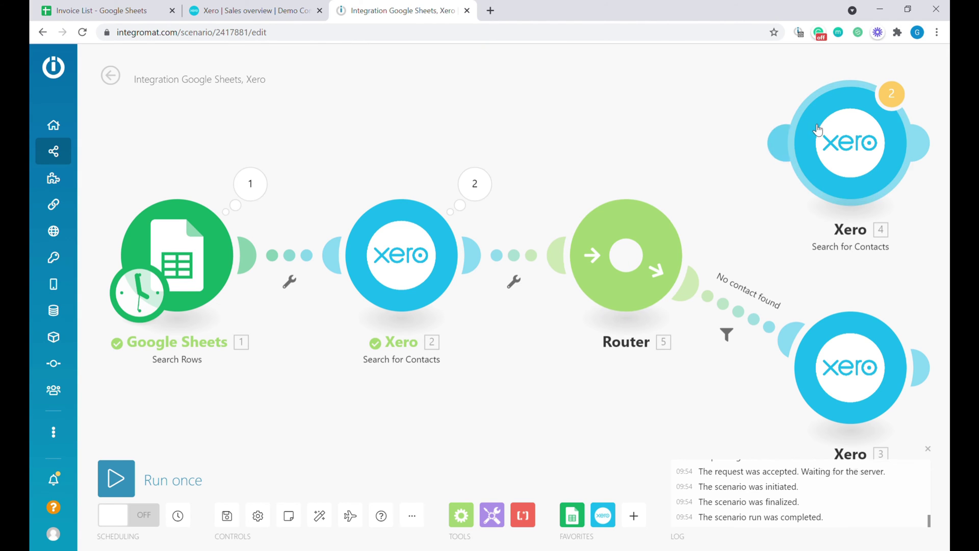
click(228, 517)
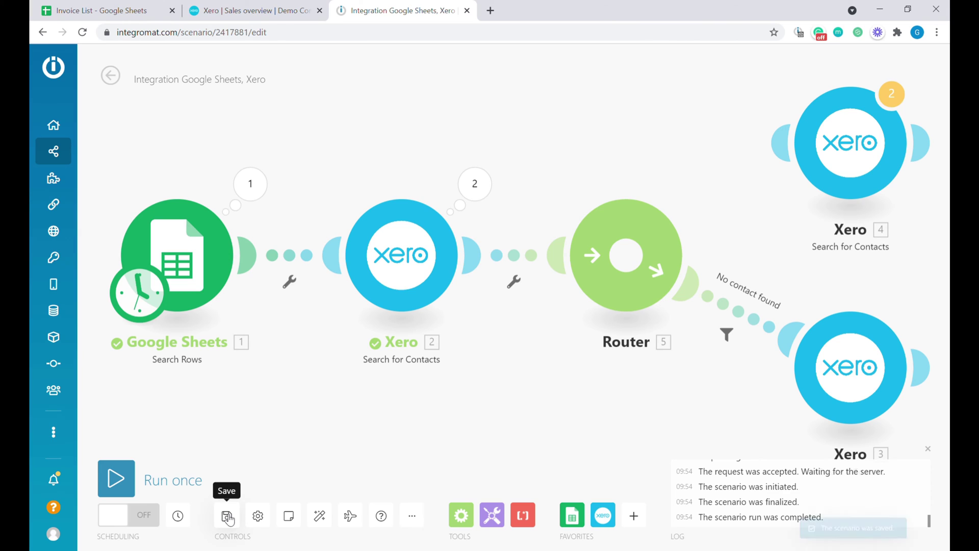
drag(680, 197, 793, 148)
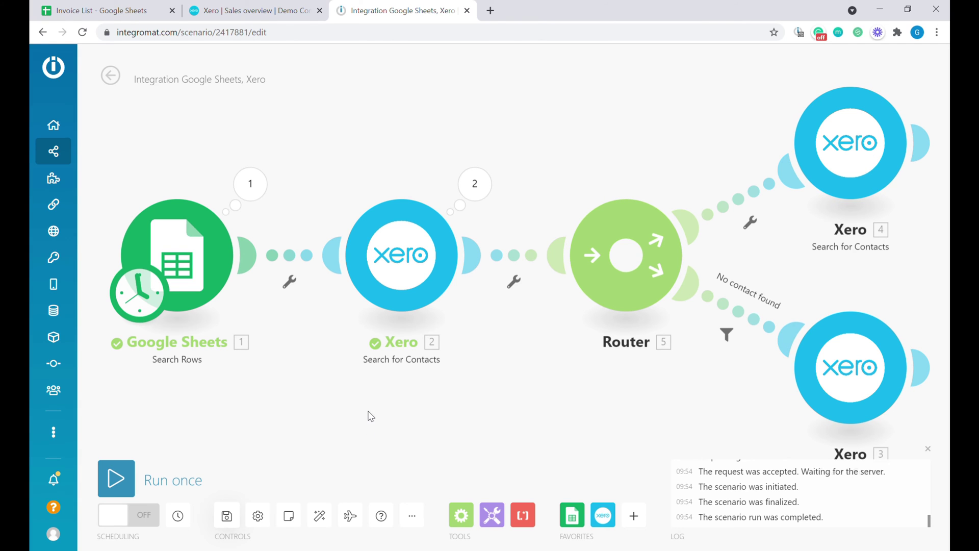
click(323, 519)
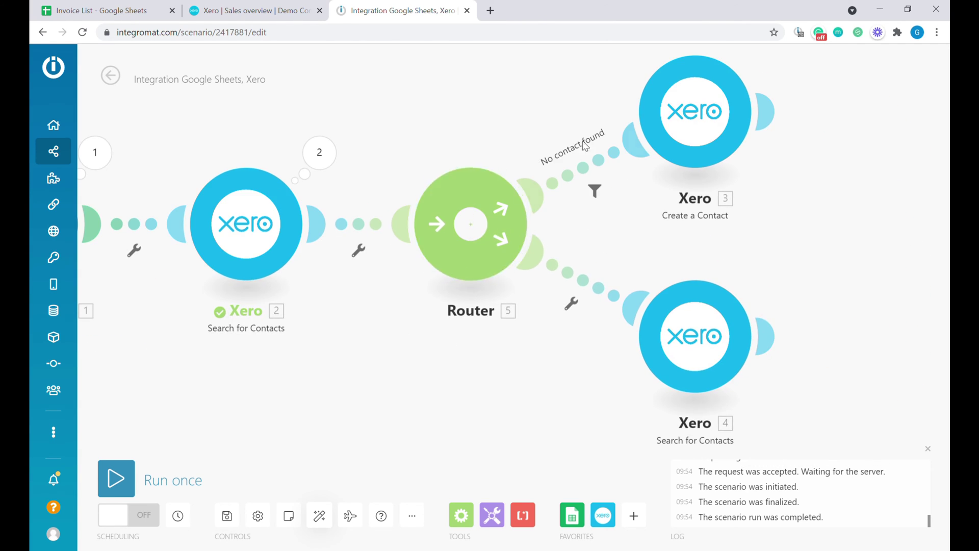
scroll(714, 112, down, 1)
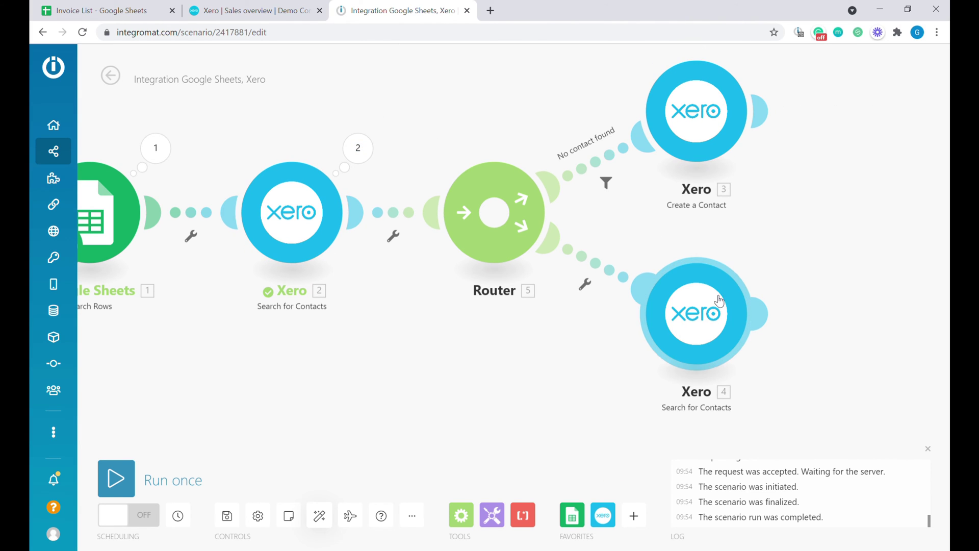
scroll(721, 306, down, 2)
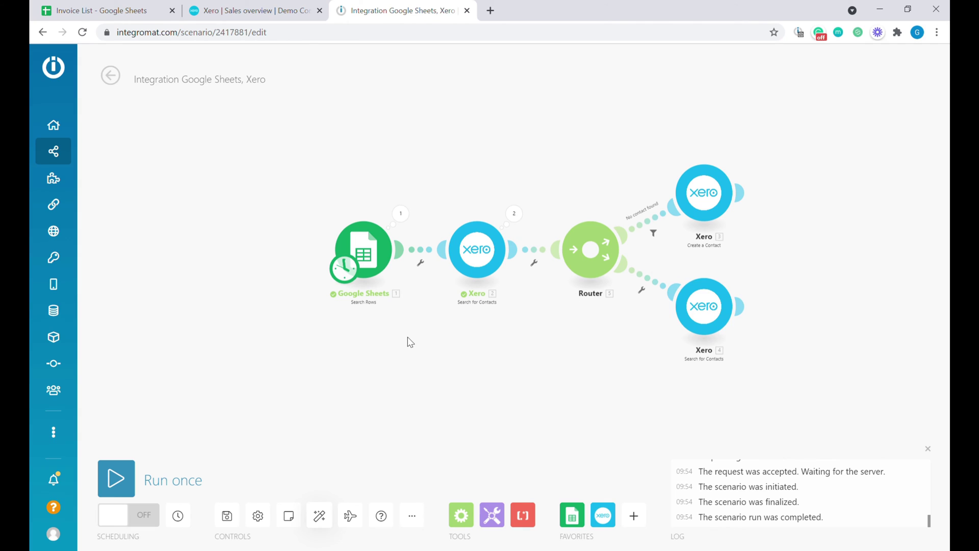
- Run the scenario once
click(122, 477)
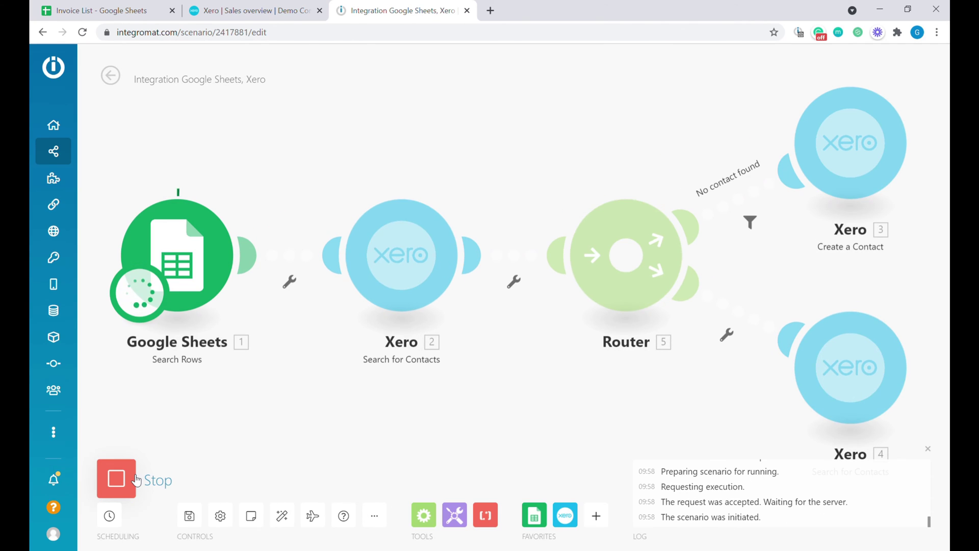
drag(522, 407, 482, 411)
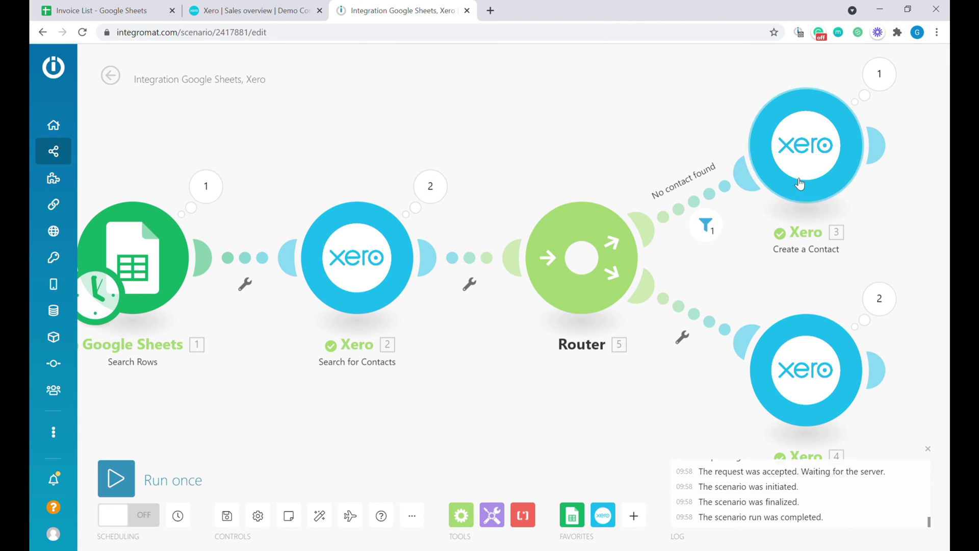
drag(800, 259, 757, 262)
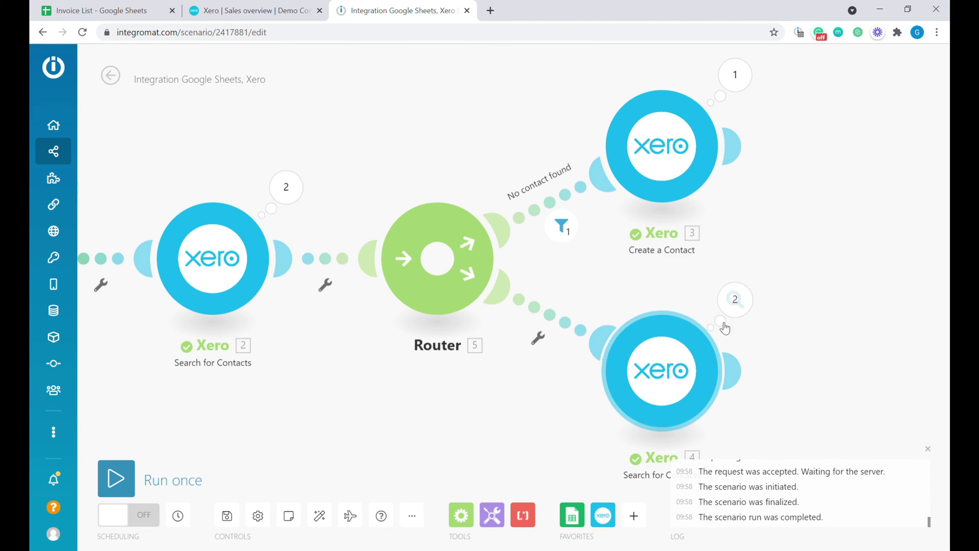
- Check Xero module 4's Operations 1 and 2, confirming both Airtable and Integromat contacts were found
click(735, 300)
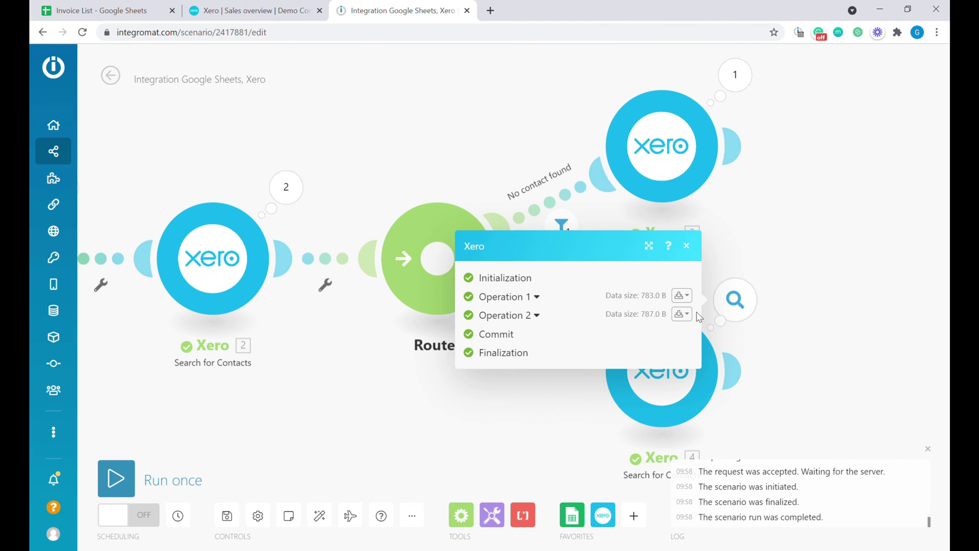
click(536, 297)
click(525, 465)
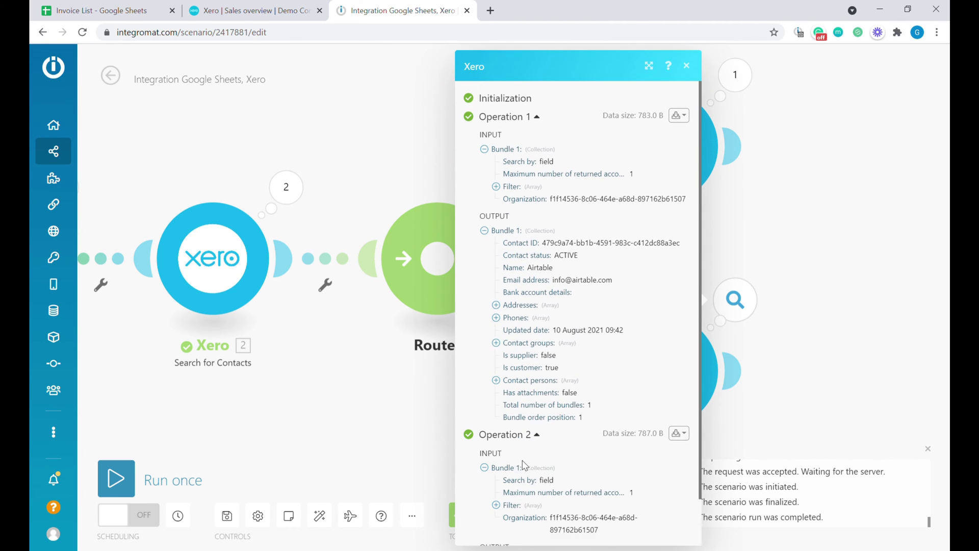
scroll(605, 339, down, 5)
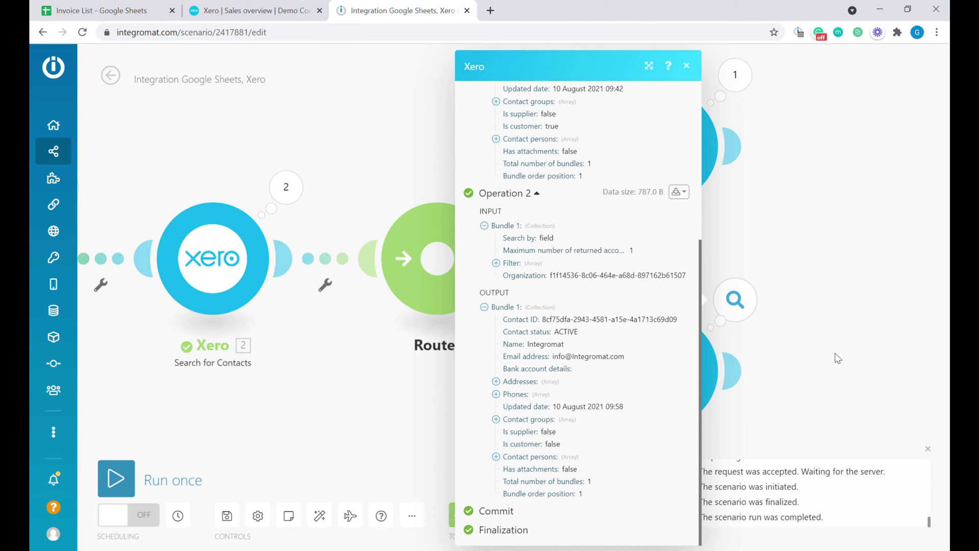
click(764, 319)
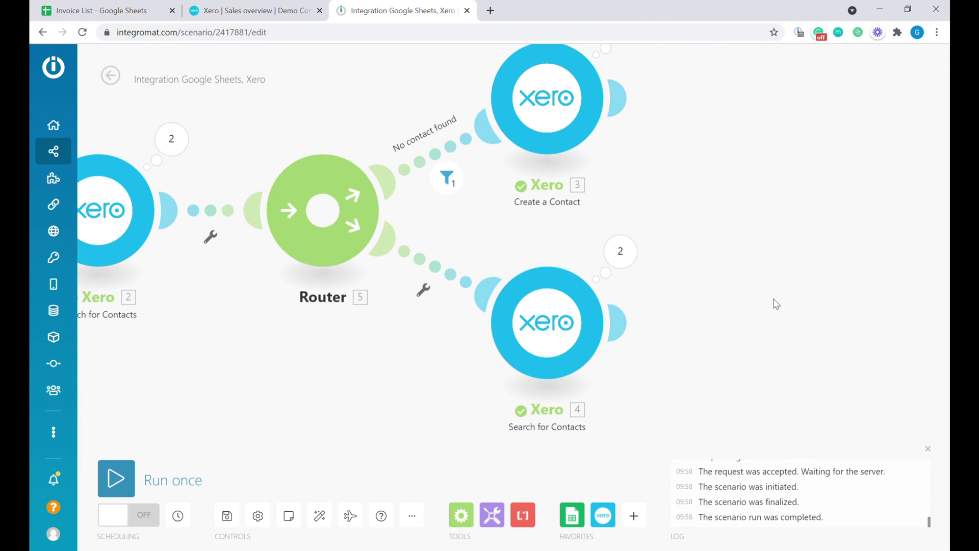
scroll(726, 292, down, 1)
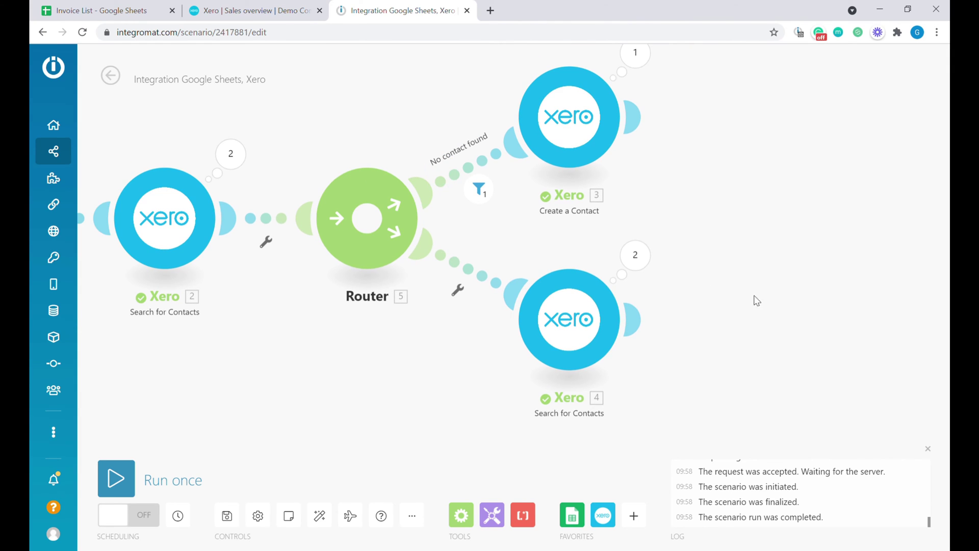
- Add a Xero Create an Invoice step as a sales invoice for the mapped 4. Contact ID
click(603, 515)
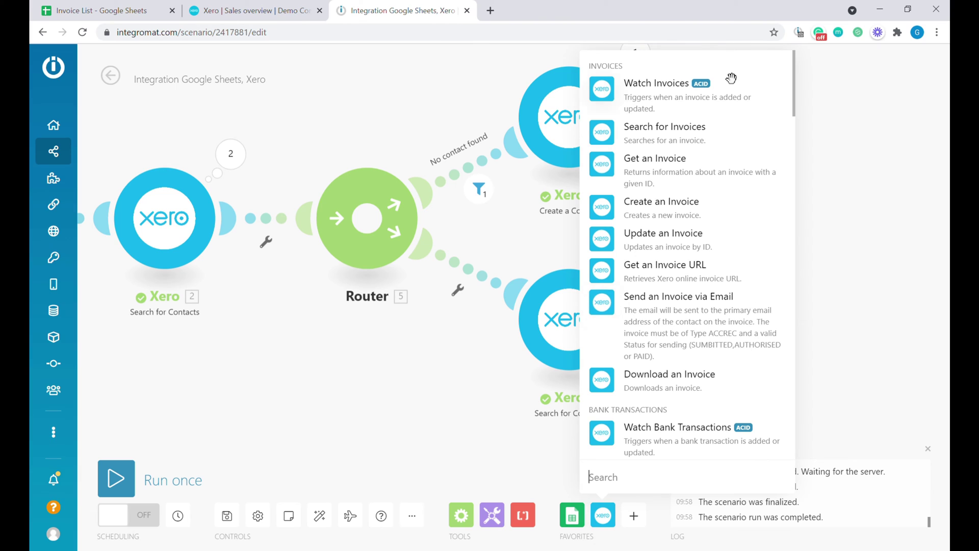
click(694, 213)
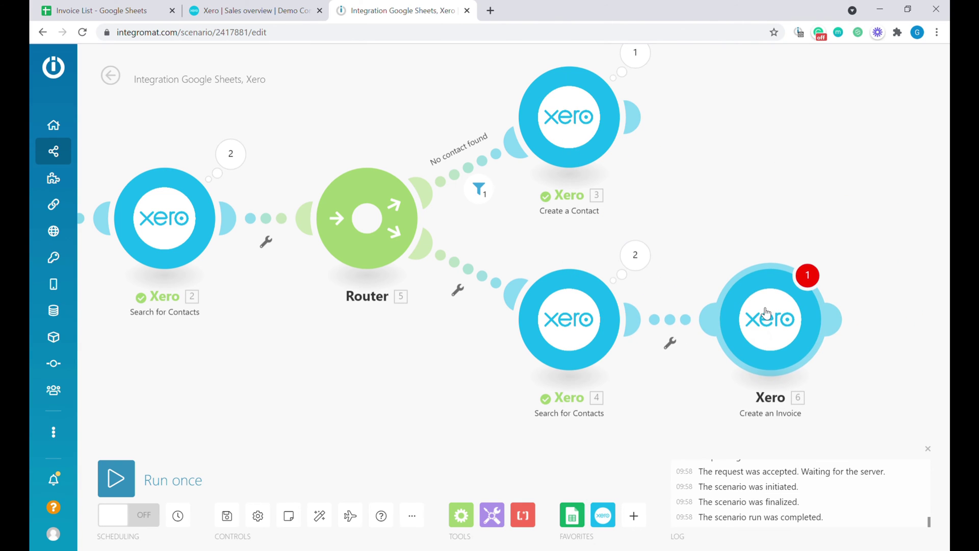
click(765, 318)
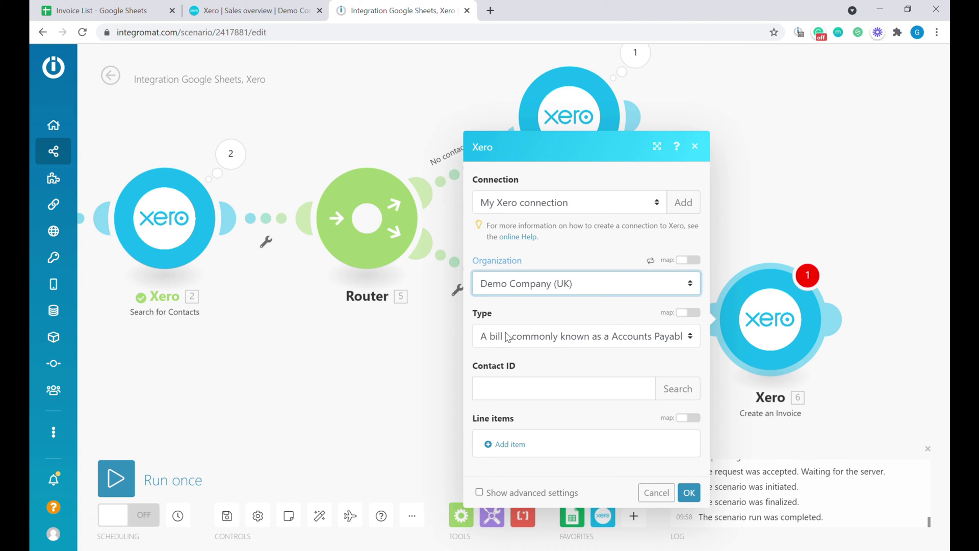
click(552, 340)
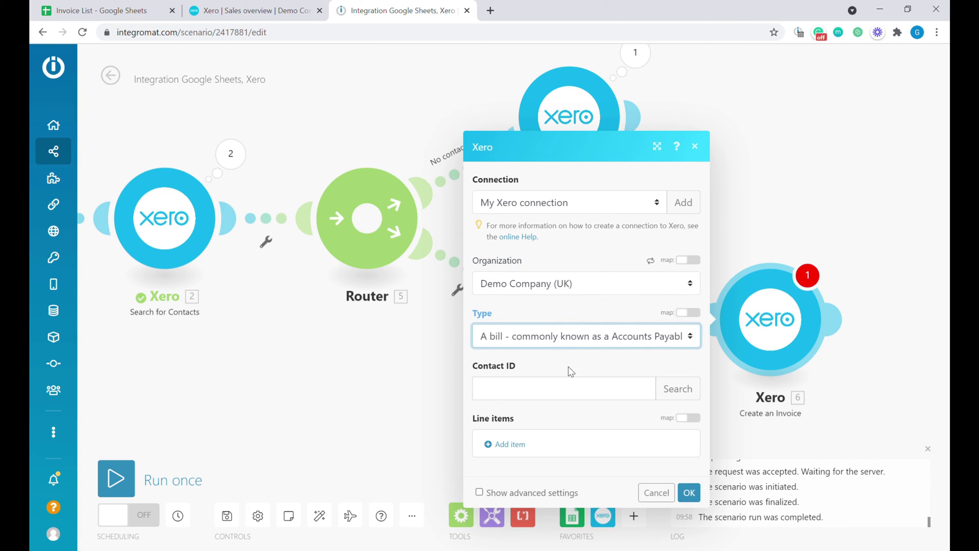
key(Down)
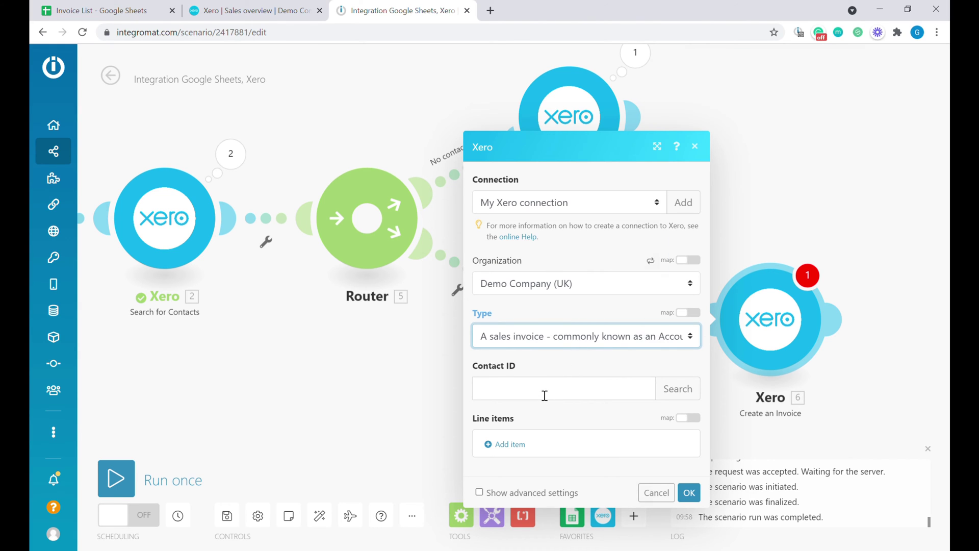
click(544, 394)
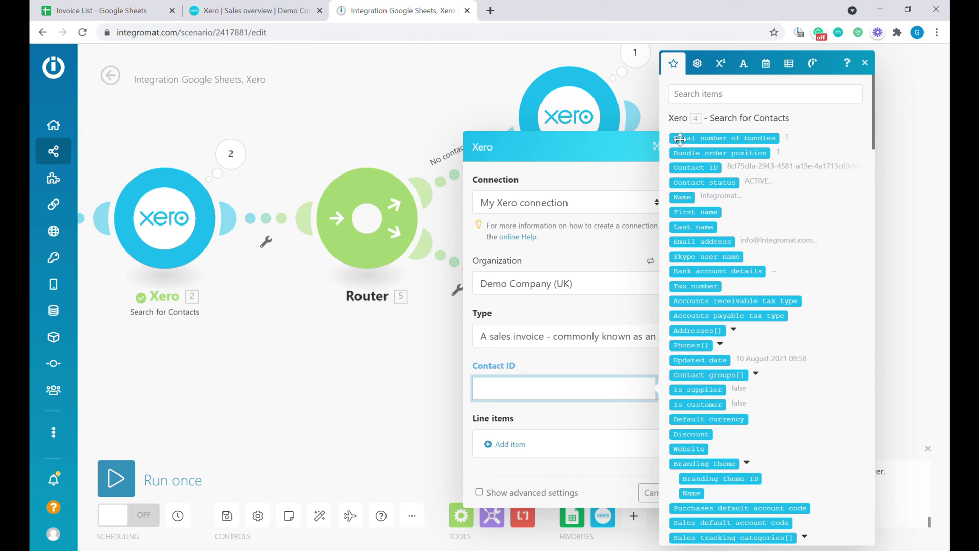
click(697, 168)
click(607, 426)
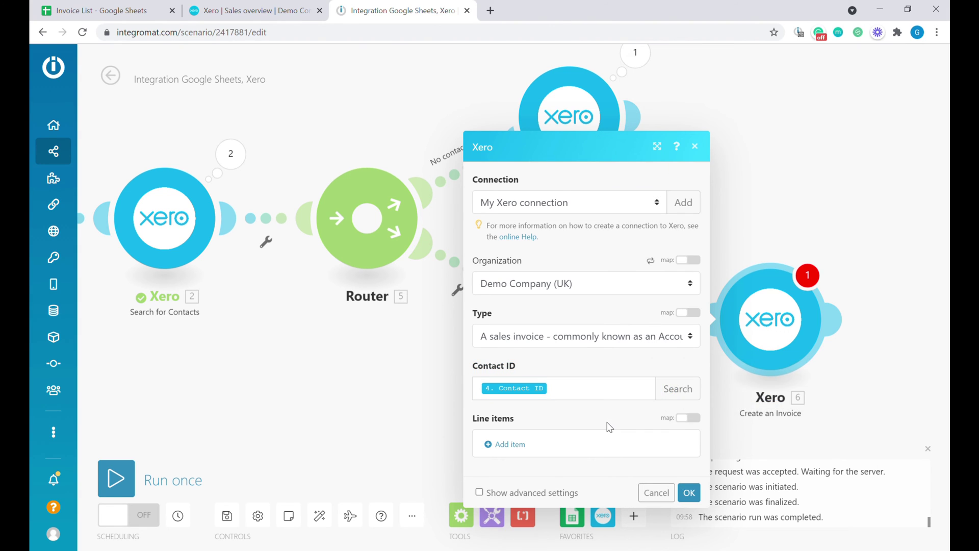
- Add a line item 'Test', quantity 1, unit amount 55, Sales account, and save the step
click(514, 453)
click(626, 119)
text(Test)
key(Tab)
text(1)
click(603, 230)
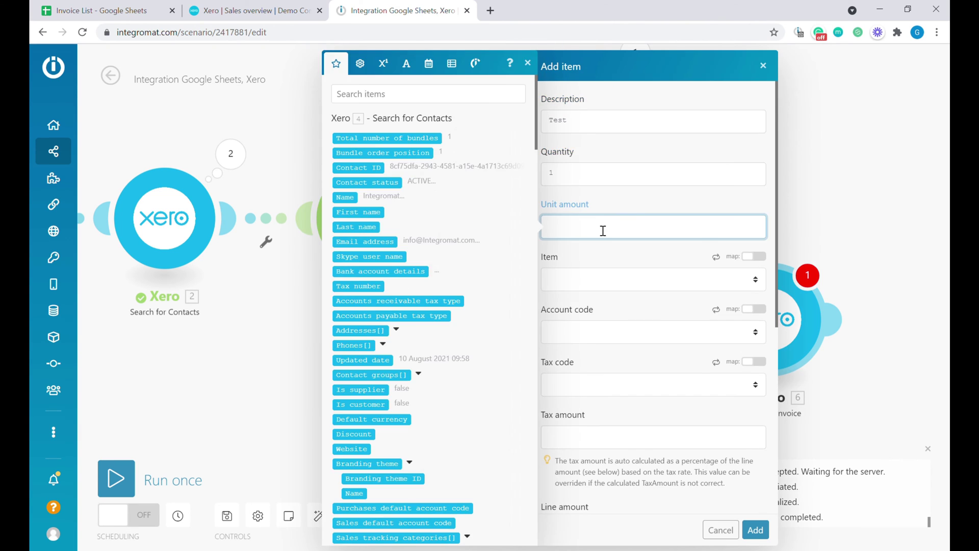
click(570, 332)
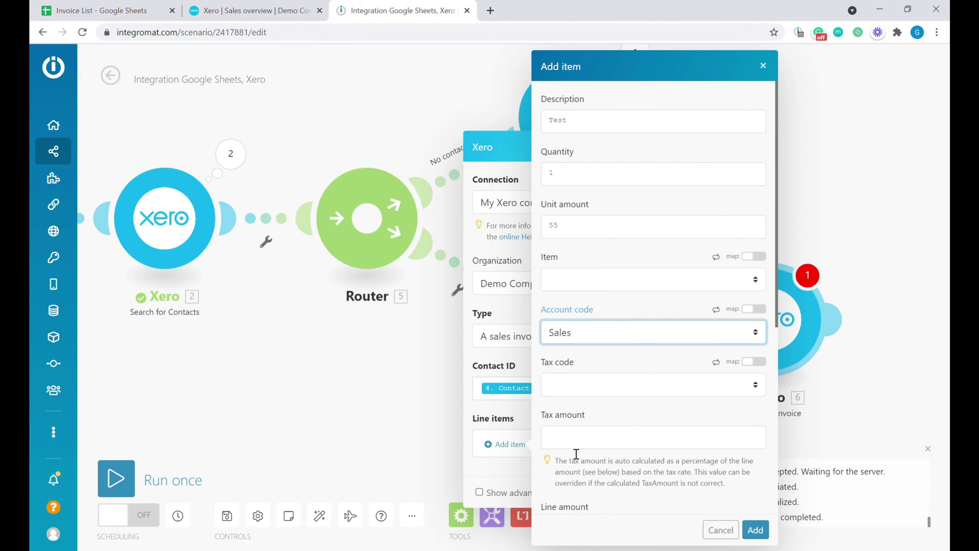
scroll(661, 484, down, 4)
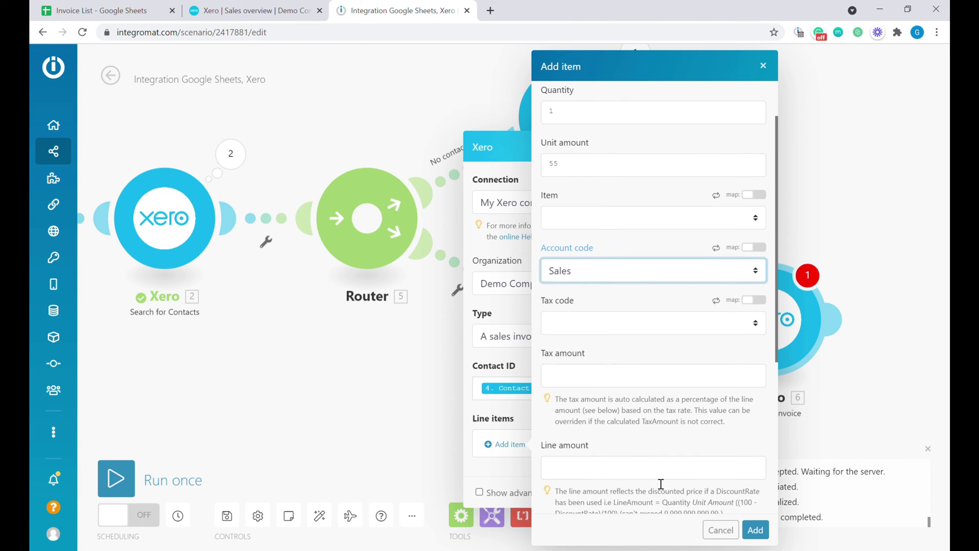
scroll(646, 286, down, 3)
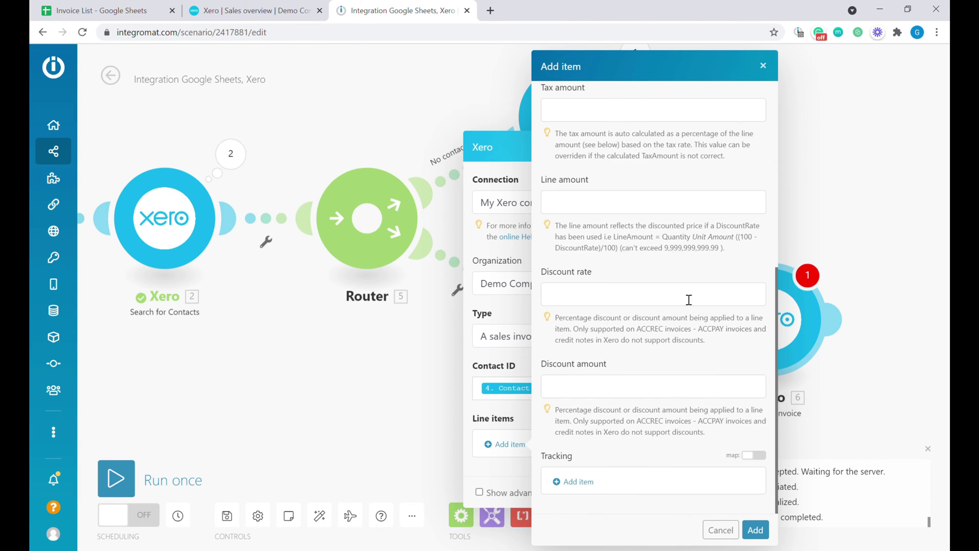
scroll(689, 306, up, 7)
click(759, 531)
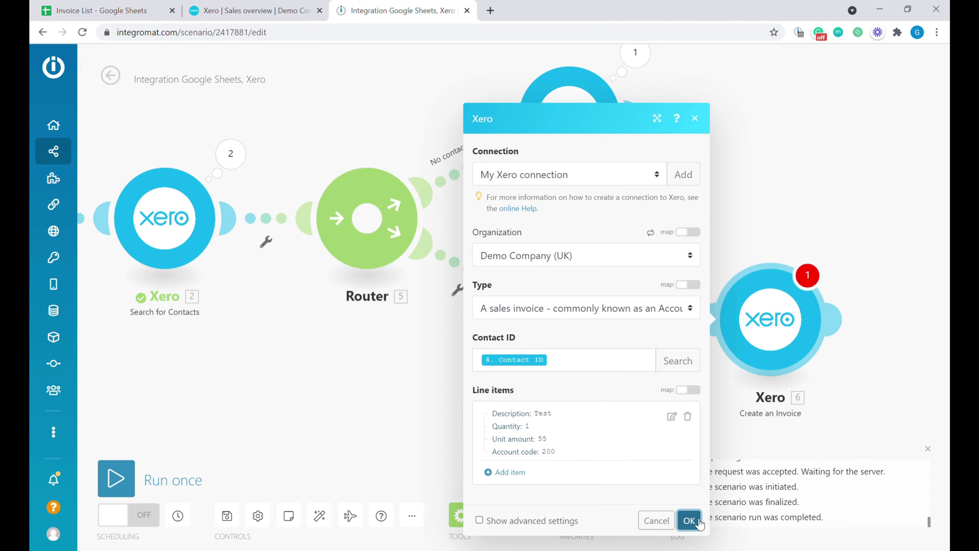
click(690, 521)
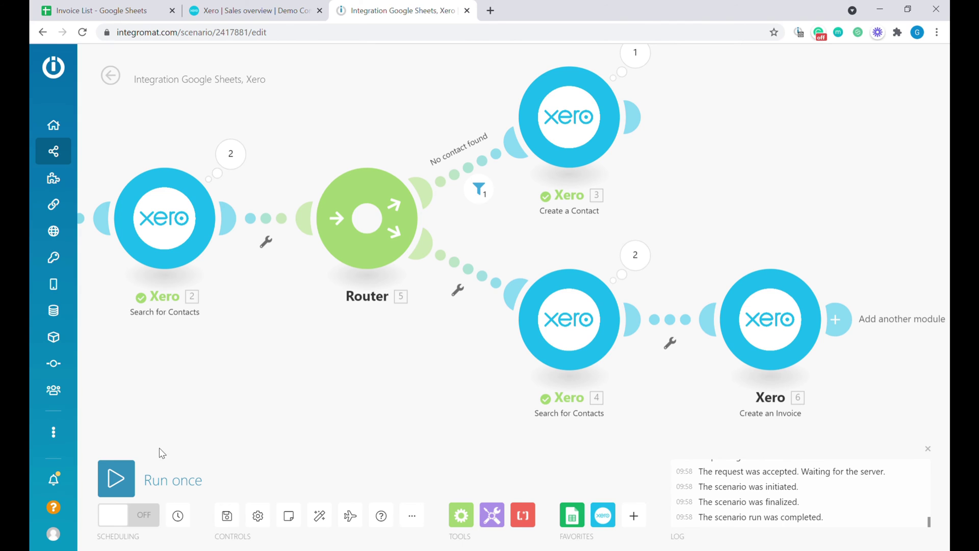
- Run the scenario, verify Operation 2 created draft INV-0047 totalling 66, and return to Invoice List
click(123, 479)
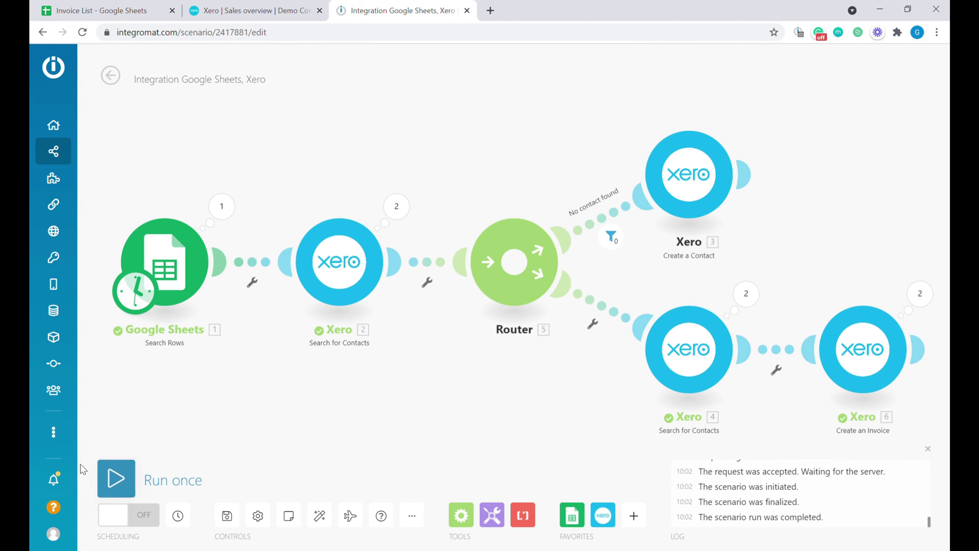
click(920, 296)
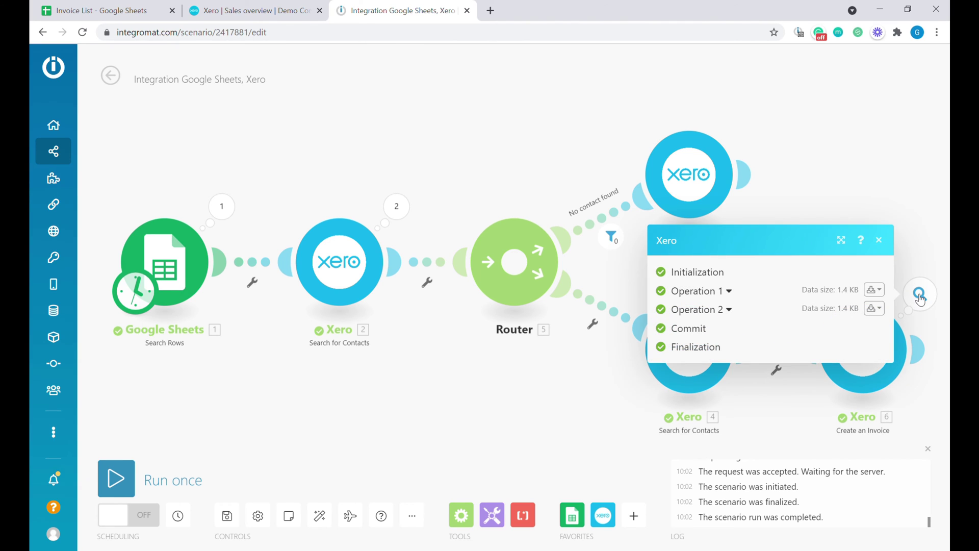
click(721, 312)
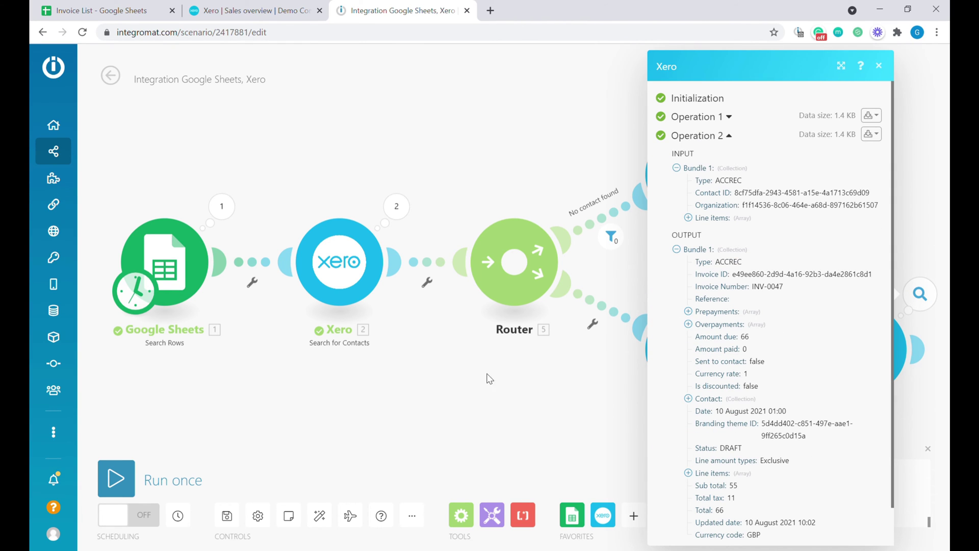
click(118, 10)
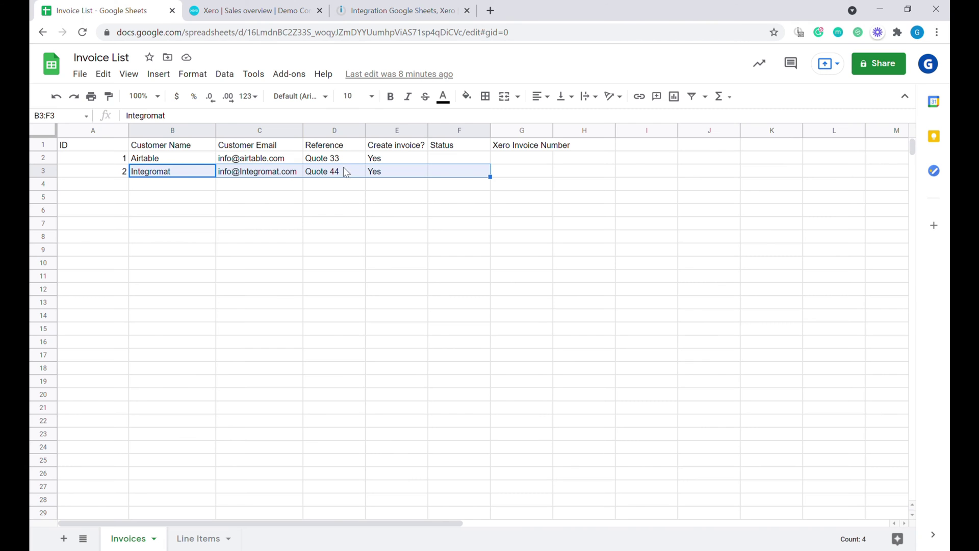
- Refresh Xero's Sales overview and open the Draft invoices showing INV-0046 and INV-0047 at 66.00
click(288, 10)
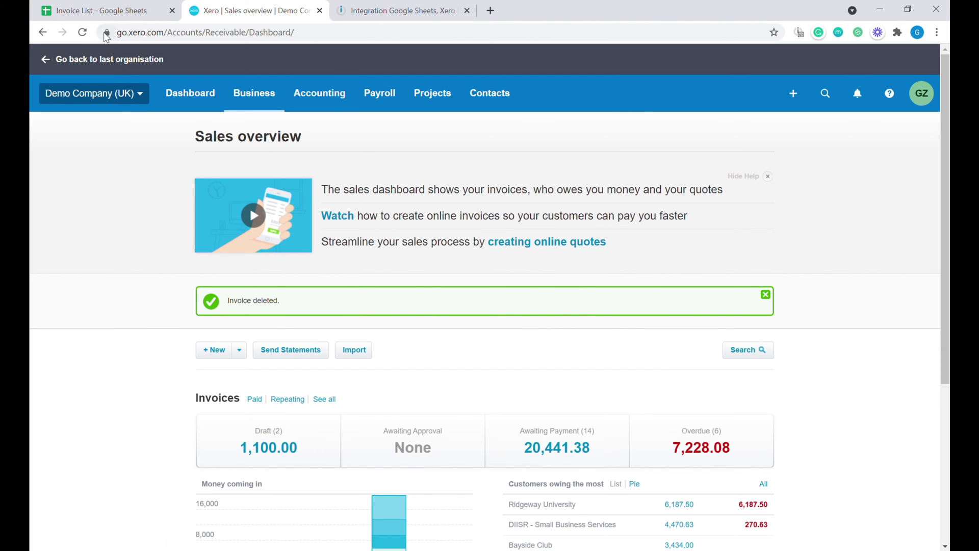
key(F5)
click(278, 390)
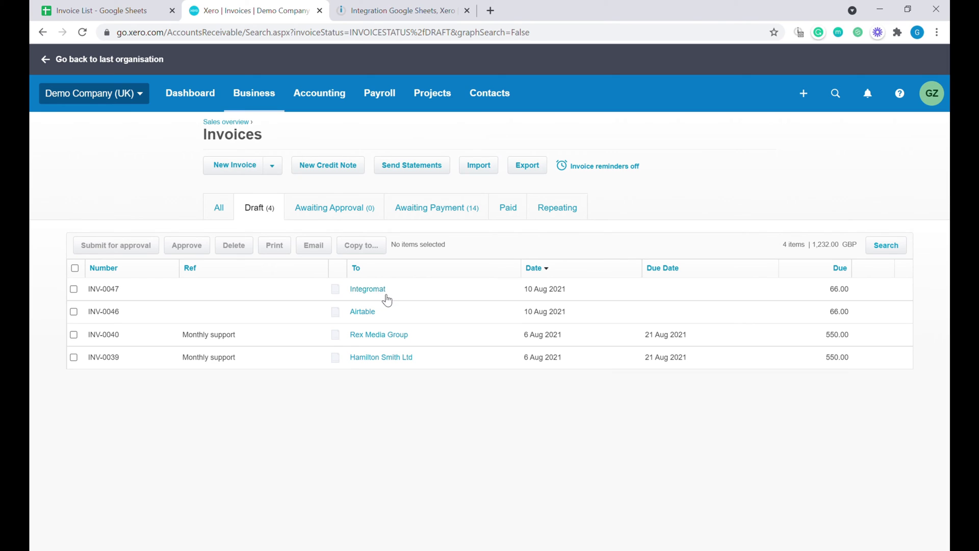
- Back in the scenario editor, close the run output and select the Xero Create an Invoice module
click(377, 17)
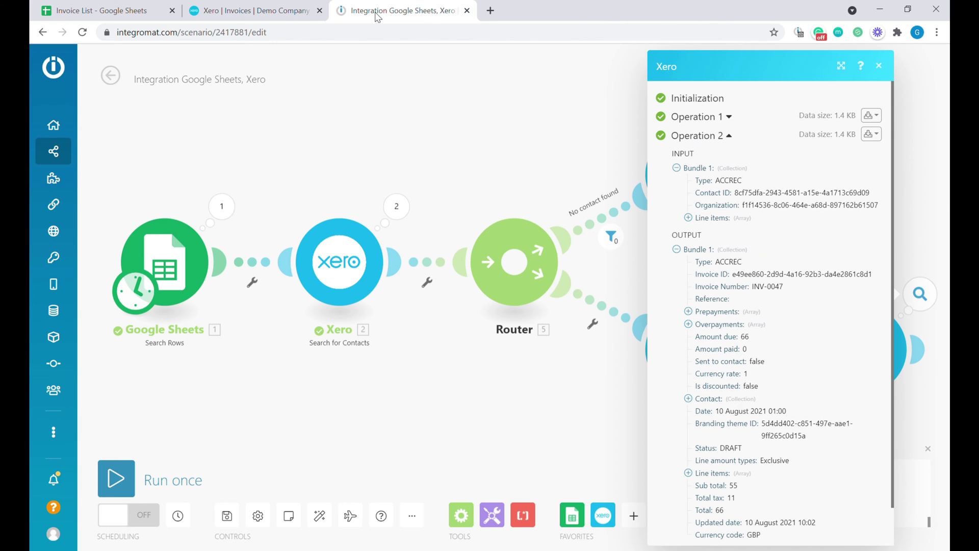
click(555, 454)
drag(611, 432, 459, 380)
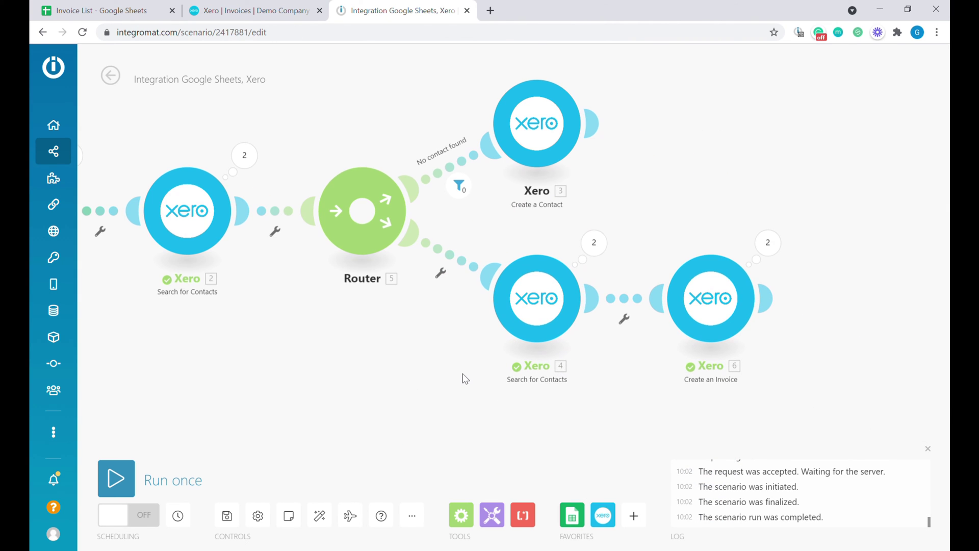
click(712, 294)
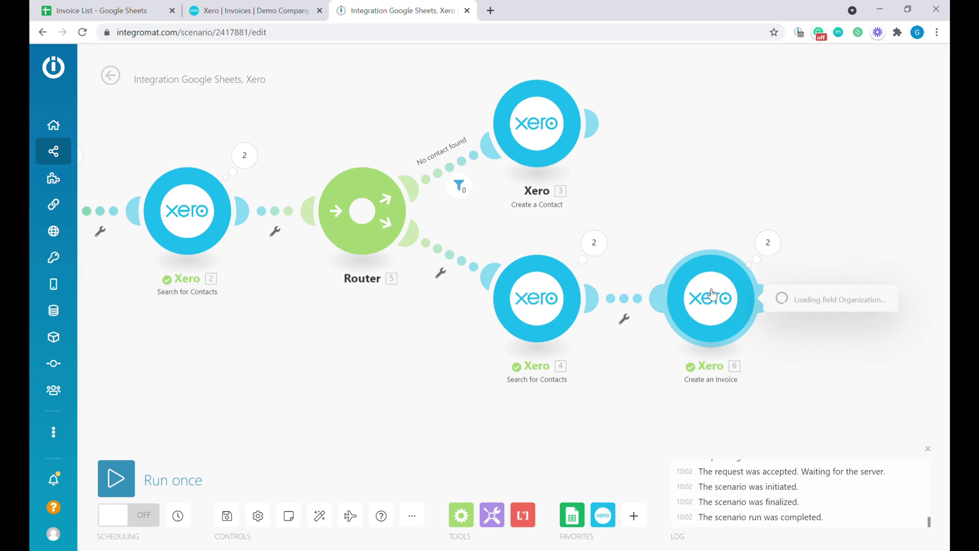
- Show the advanced invoice settings and map Reference (D) into the invoice Reference
click(505, 500)
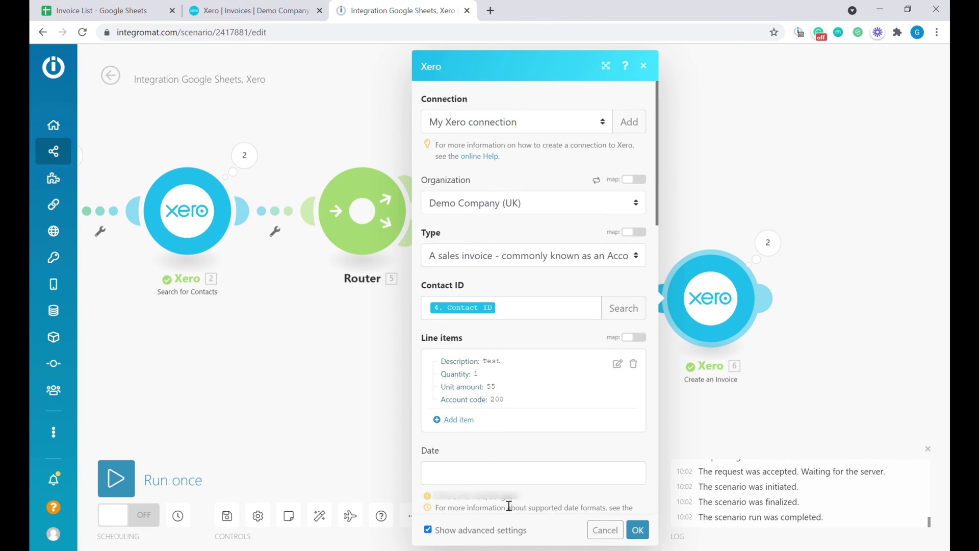
scroll(521, 452, down, 1)
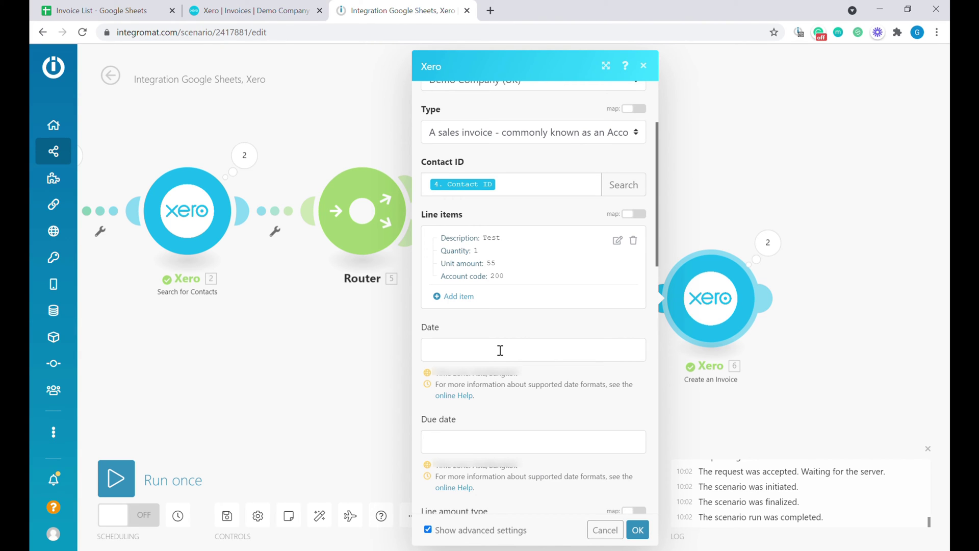
scroll(501, 351, down, 2)
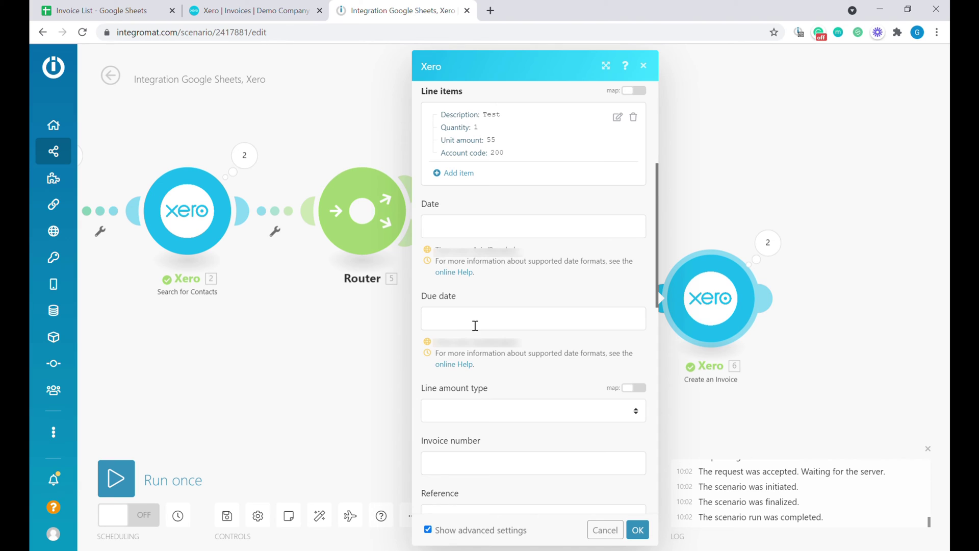
scroll(474, 316, down, 2)
click(470, 290)
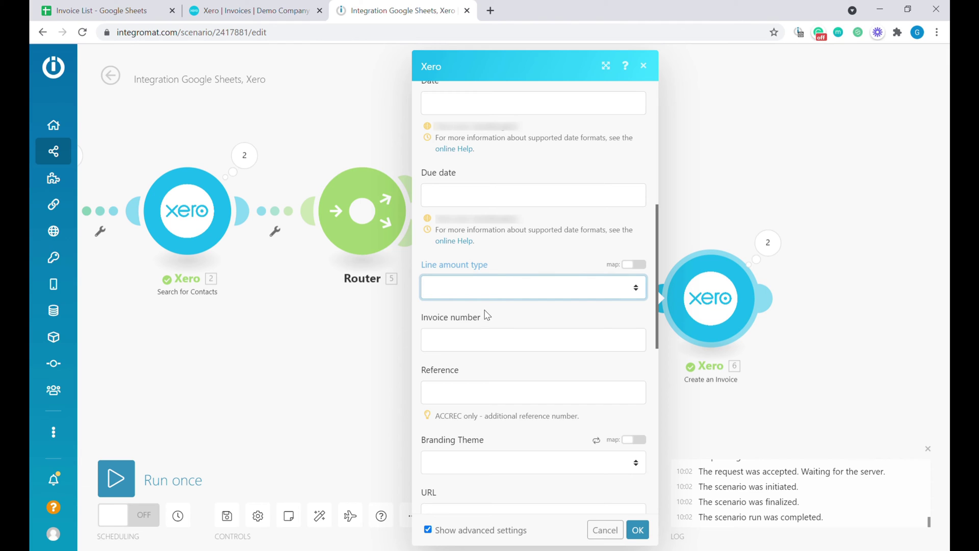
scroll(490, 321, down, 2)
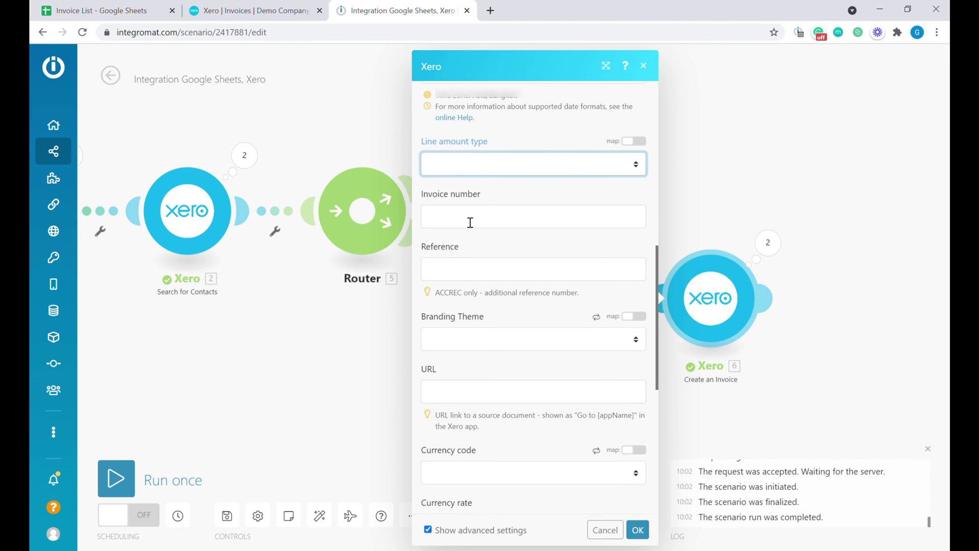
click(469, 273)
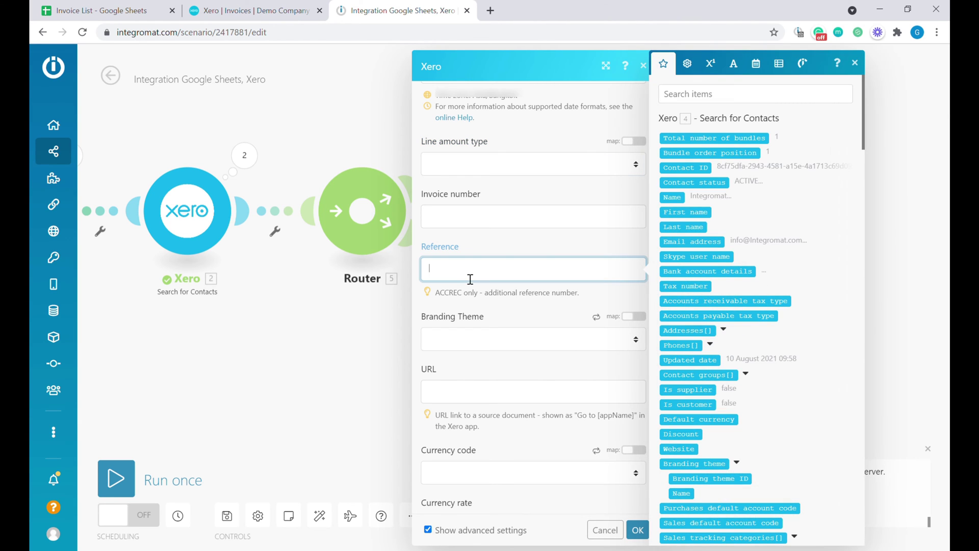
scroll(707, 329, down, 4)
scroll(707, 329, down, 5)
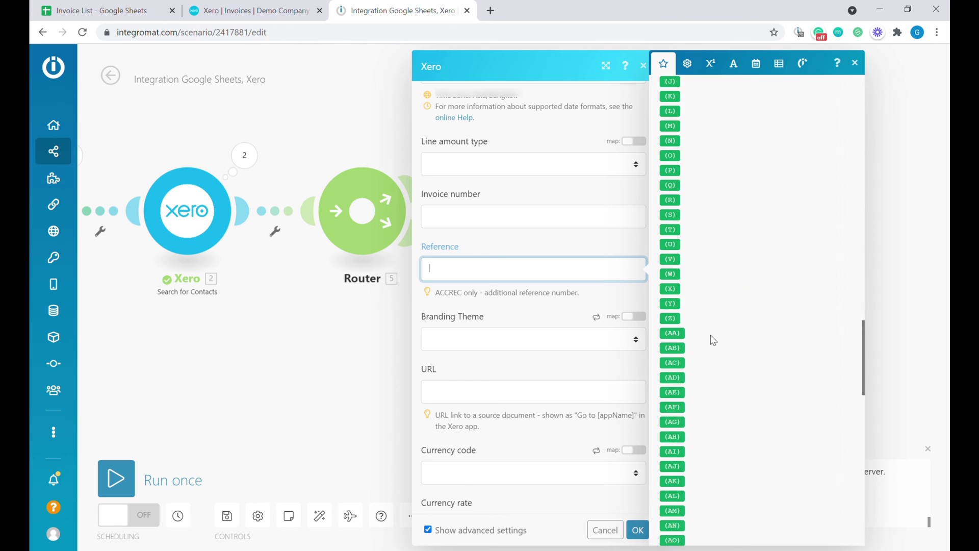
drag(679, 226, 542, 301)
- Choose the Very orange invoice! branding theme, set Status to Draft, and save the settings
click(520, 344)
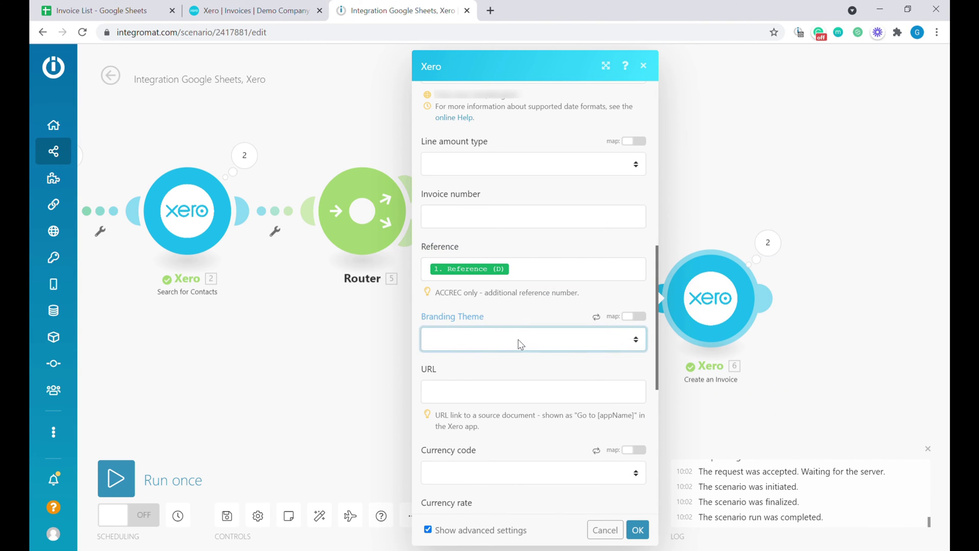
click(543, 399)
click(518, 371)
scroll(531, 364, down, 1)
scroll(546, 360, down, 1)
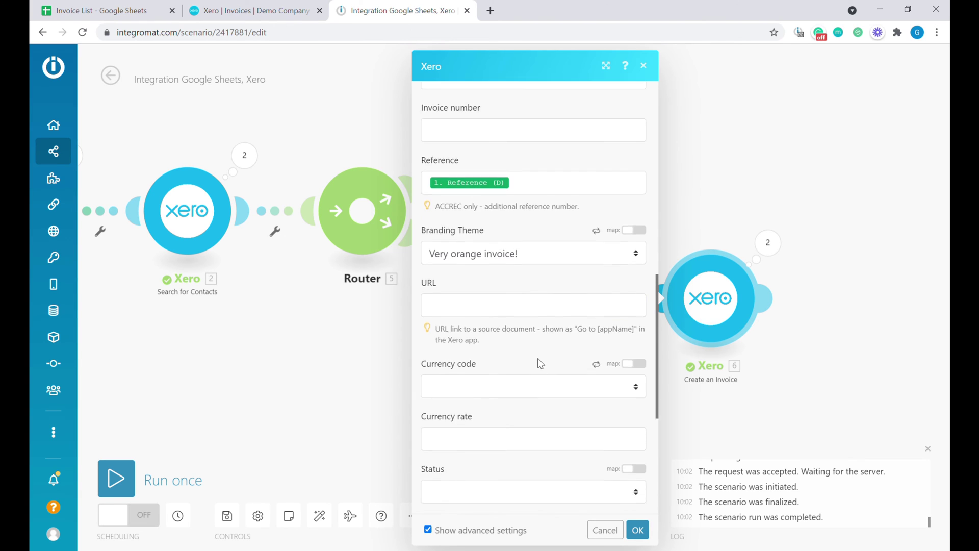
scroll(511, 332, down, 1)
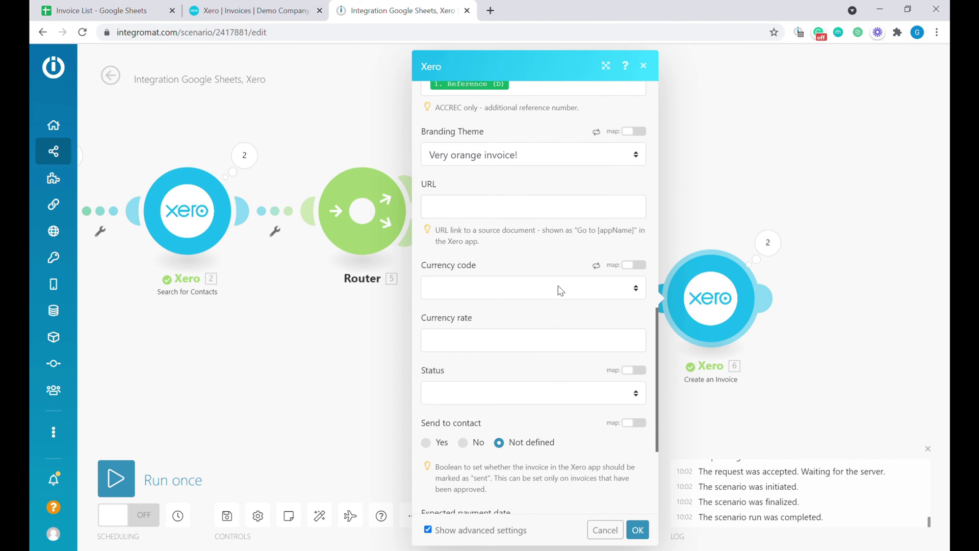
scroll(560, 290, down, 2)
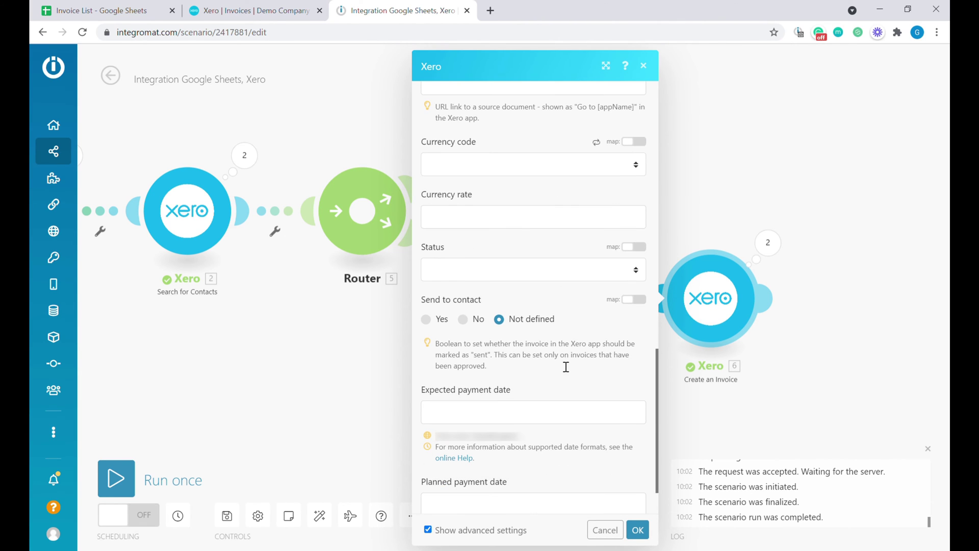
click(535, 270)
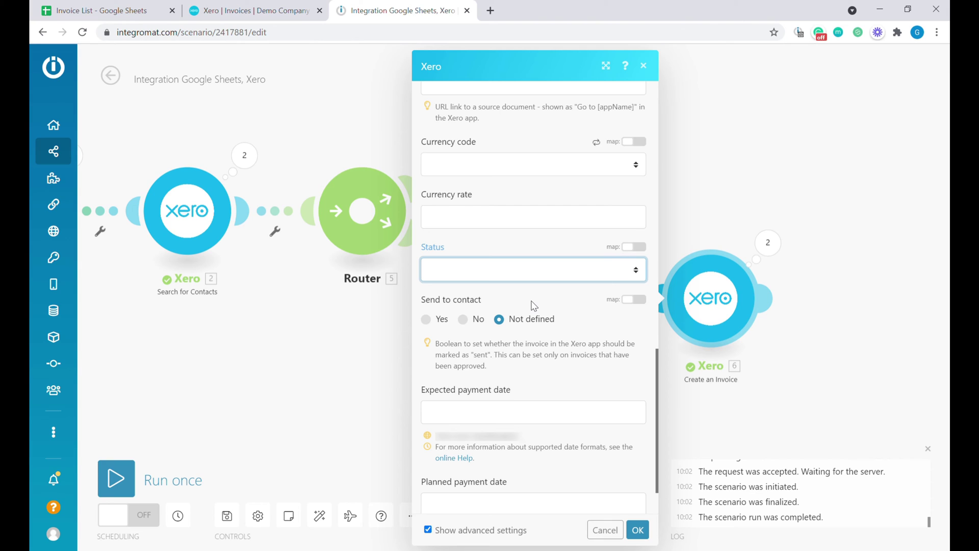
click(534, 305)
scroll(494, 217, down, 1)
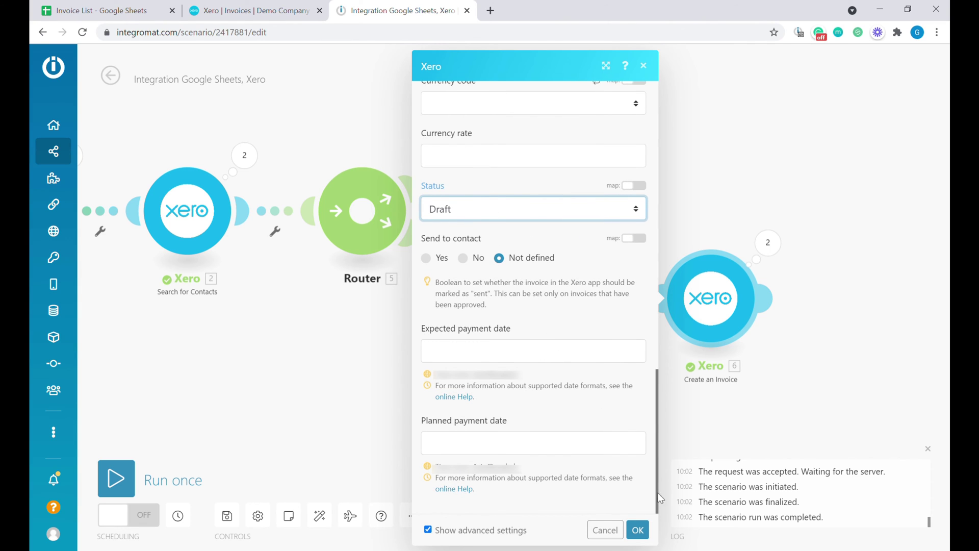
click(638, 530)
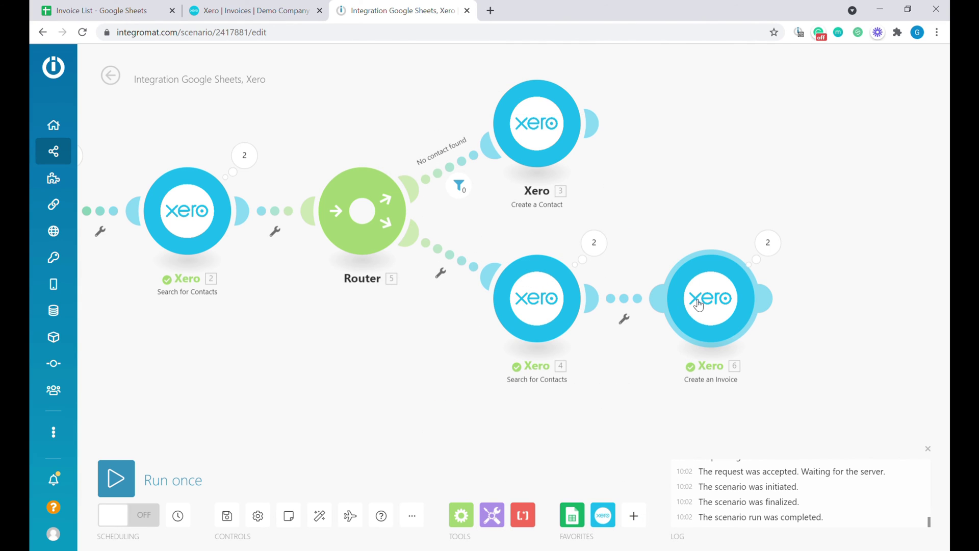
- Move Create an Invoice right and insert a clone of the Google Sheets search step before it
drag(704, 306, 811, 302)
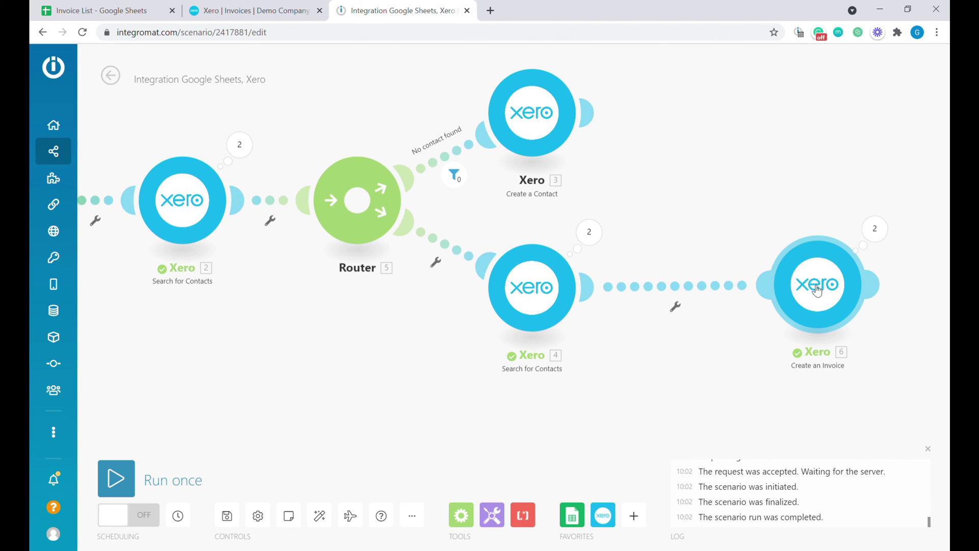
click(818, 289)
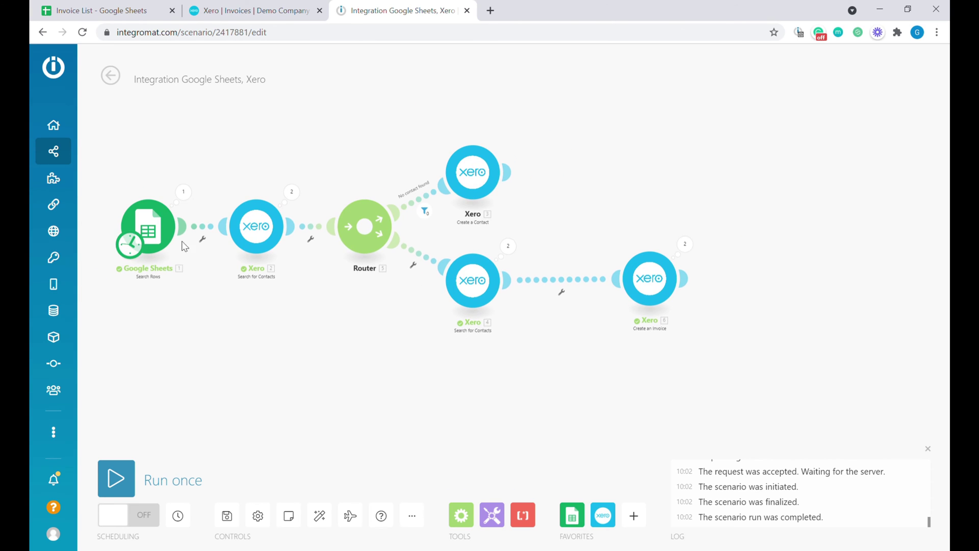
right_click(153, 230)
click(188, 335)
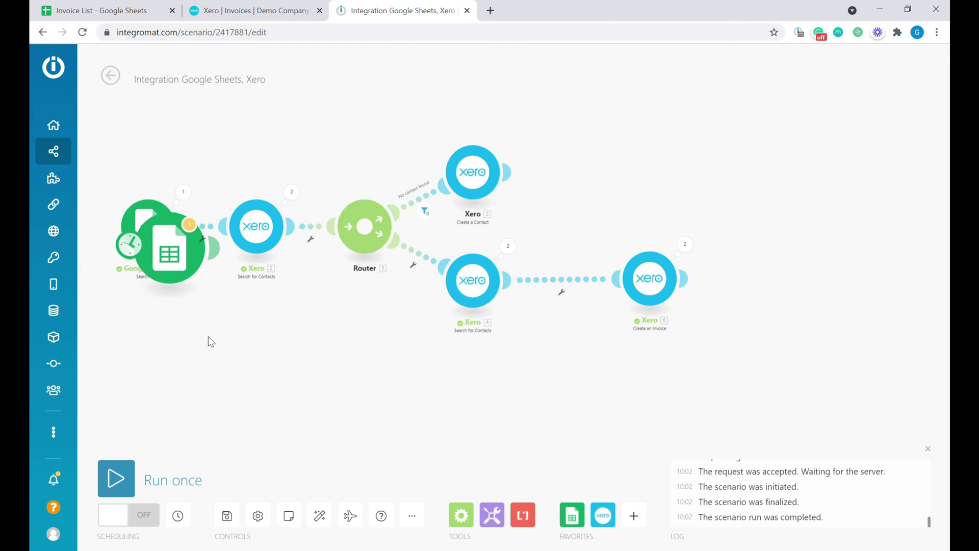
drag(169, 245, 592, 284)
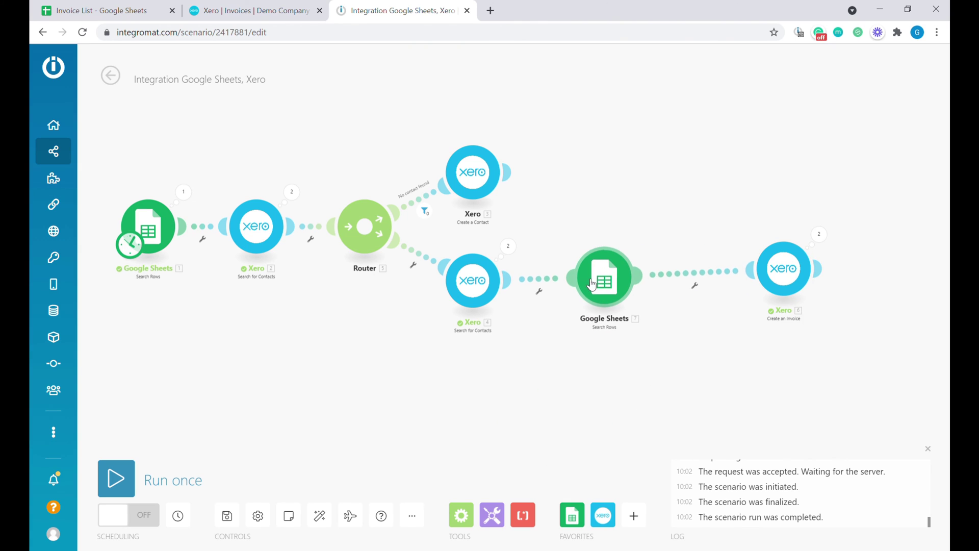
click(606, 281)
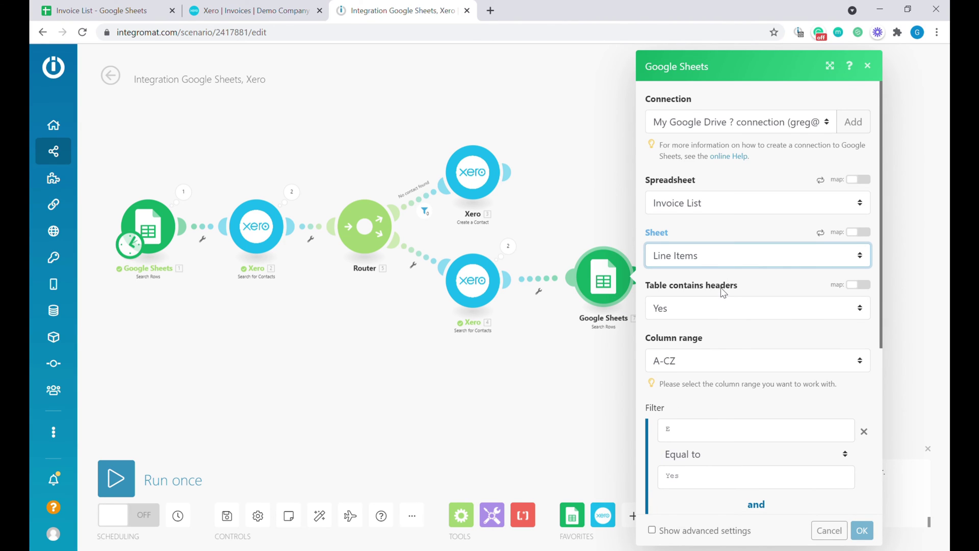
- Filter the new search on Belongs to Invoice (A) matching row ID (A), dropping the Tax Code (F) rule
scroll(724, 292, down, 3)
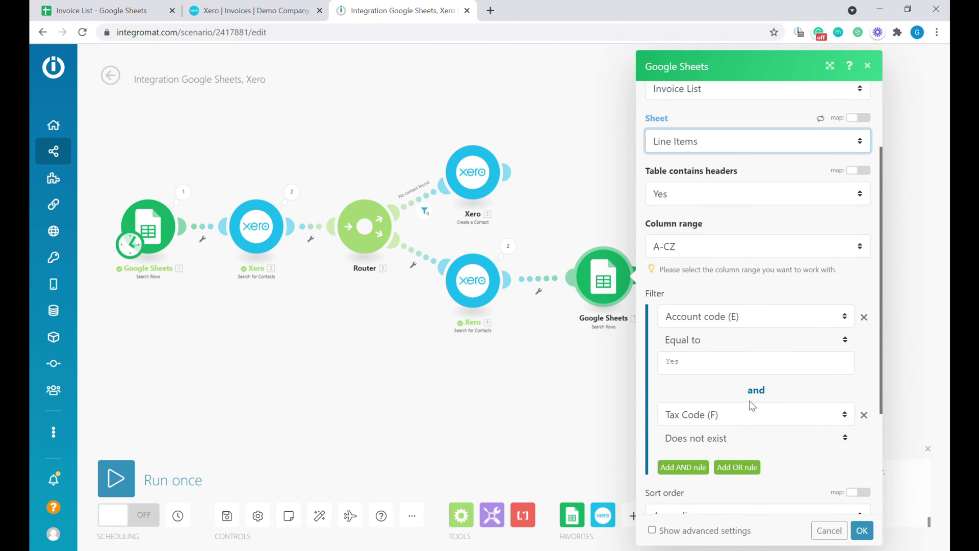
click(708, 310)
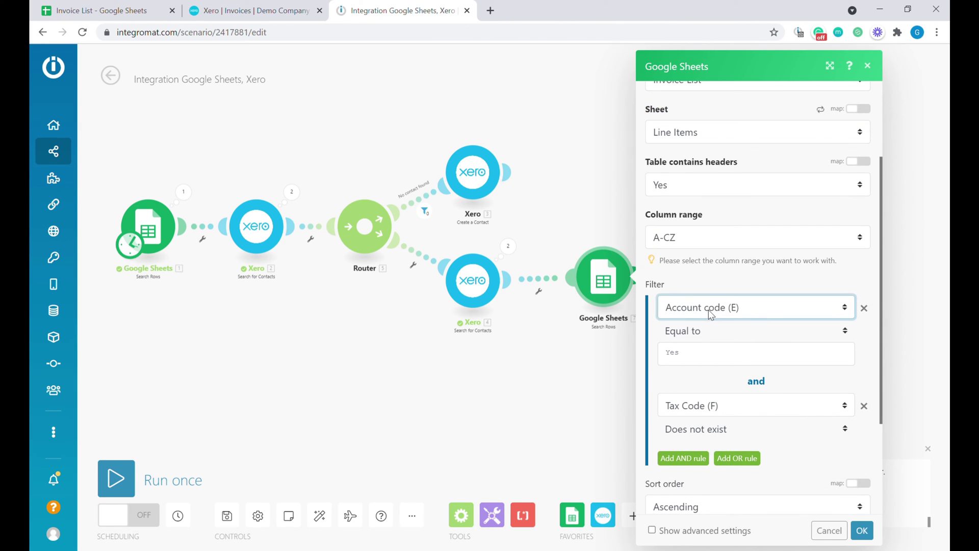
click(708, 339)
click(711, 352)
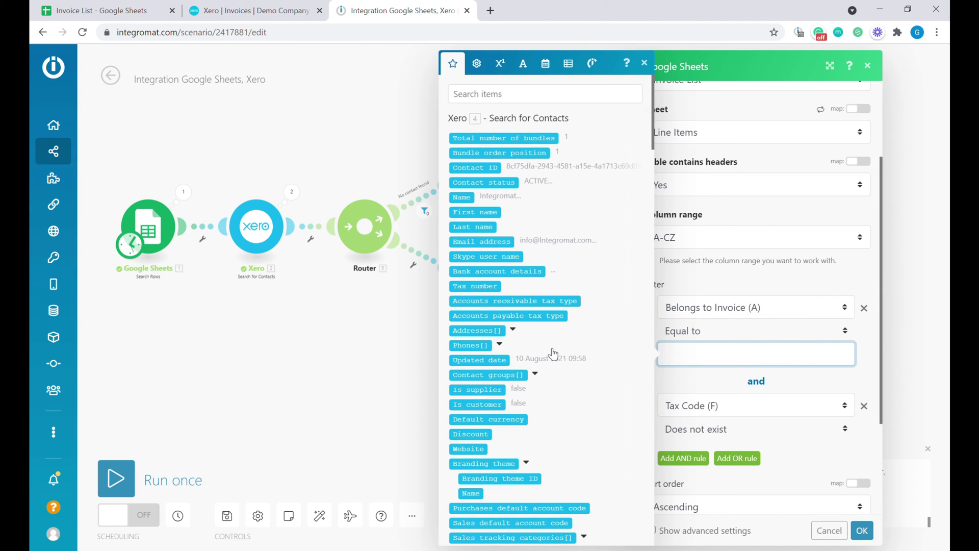
scroll(553, 350, down, 3)
scroll(548, 350, down, 8)
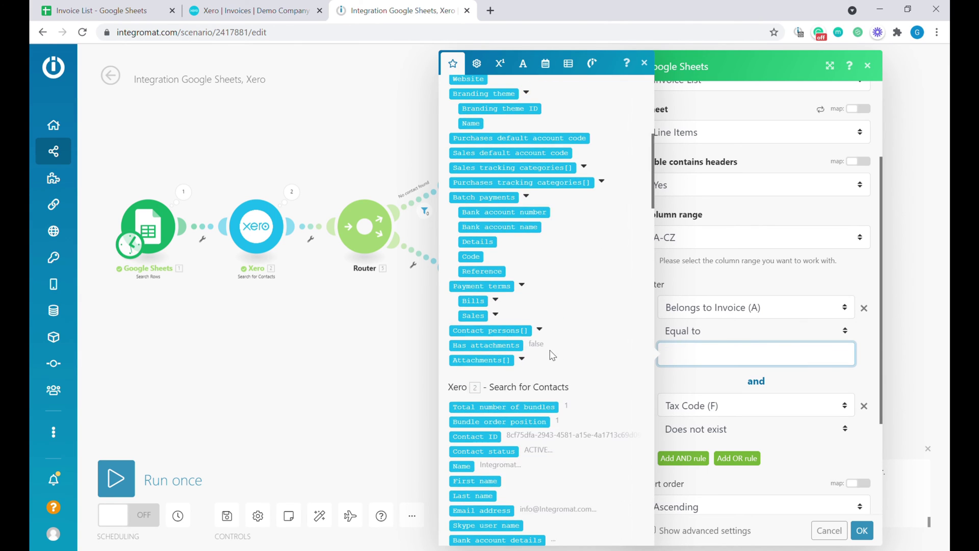
scroll(551, 350, up, 2)
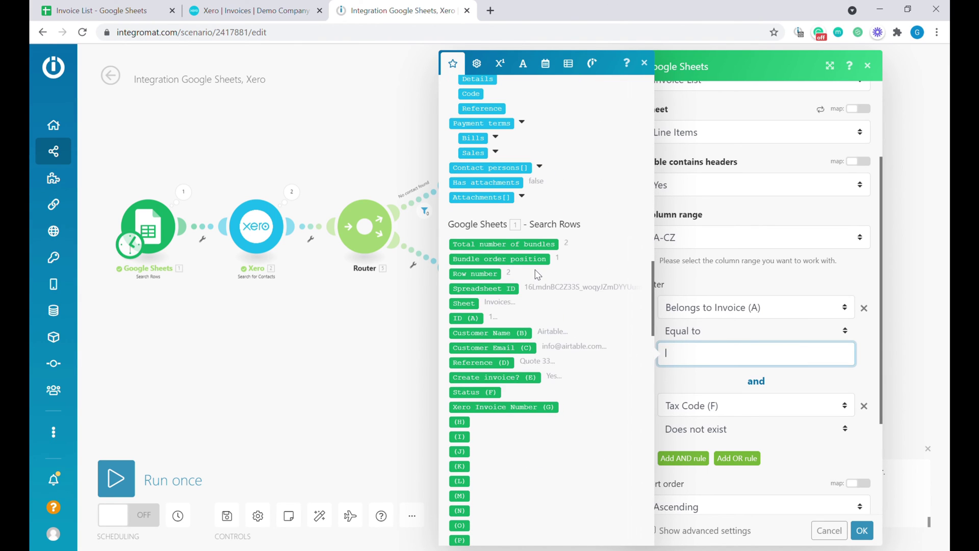
click(477, 319)
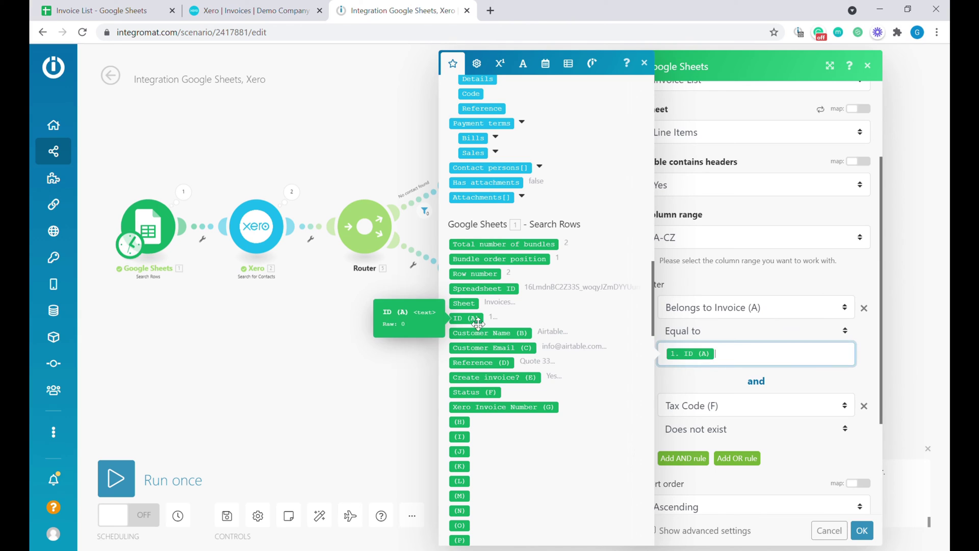
click(864, 406)
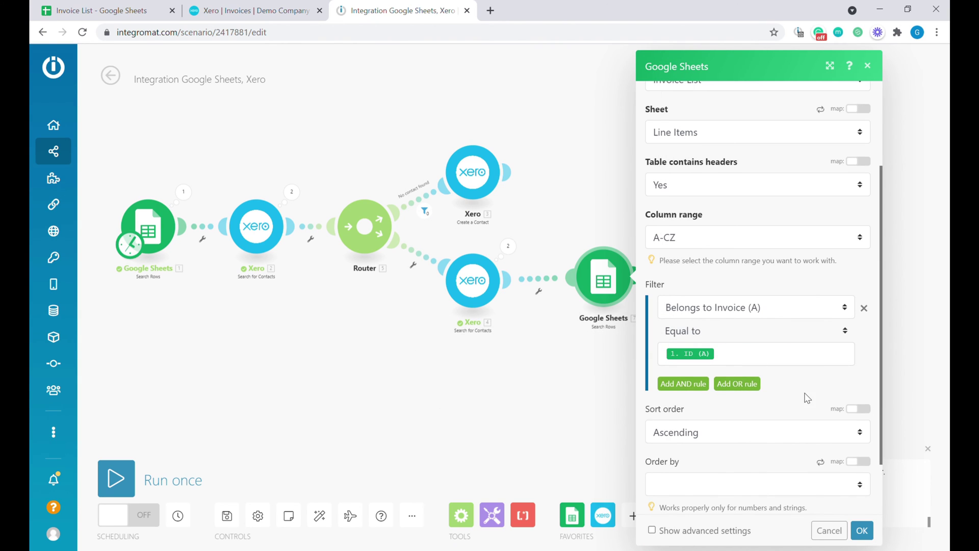
scroll(809, 400, down, 1)
click(862, 531)
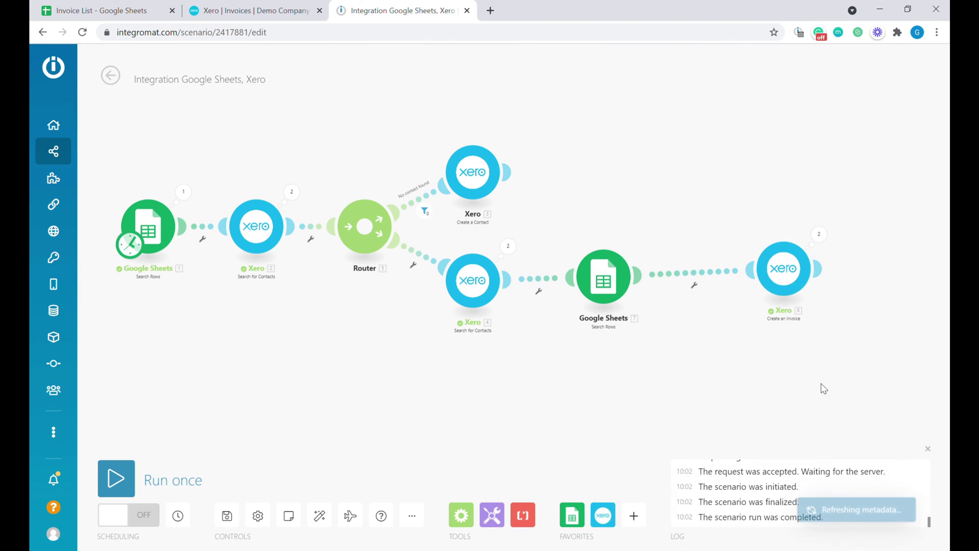
- Unlink the line-item search from Create an Invoice and clear cell E3 in the Invoice List sheet
click(695, 285)
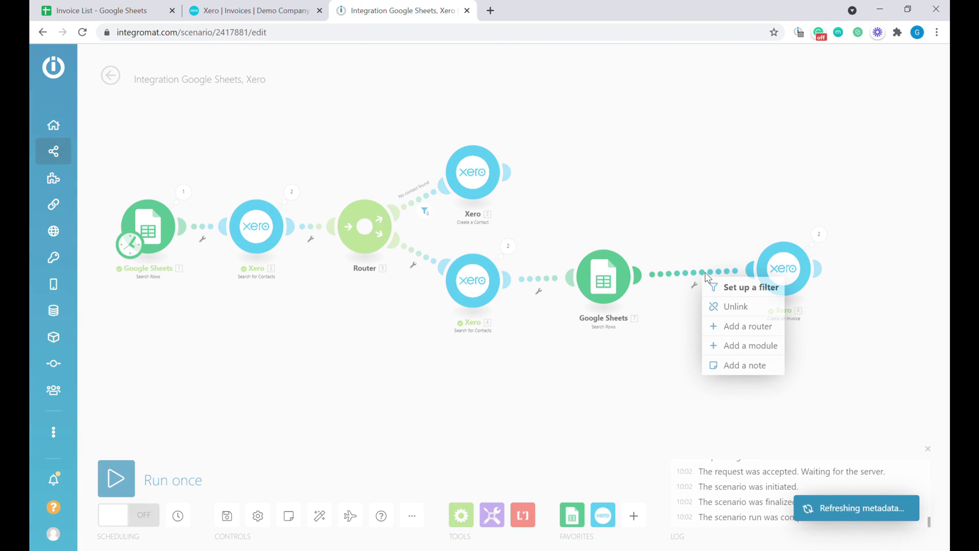
click(740, 307)
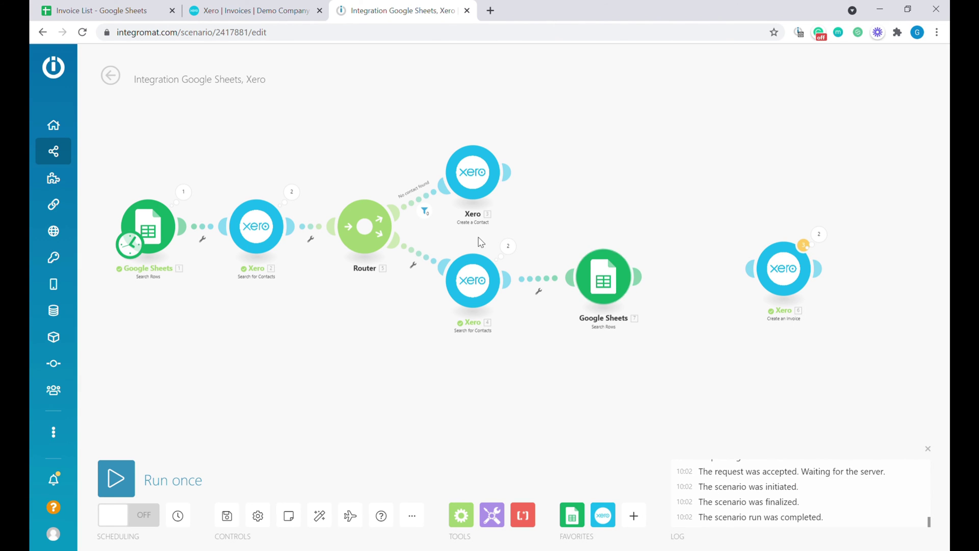
click(114, 11)
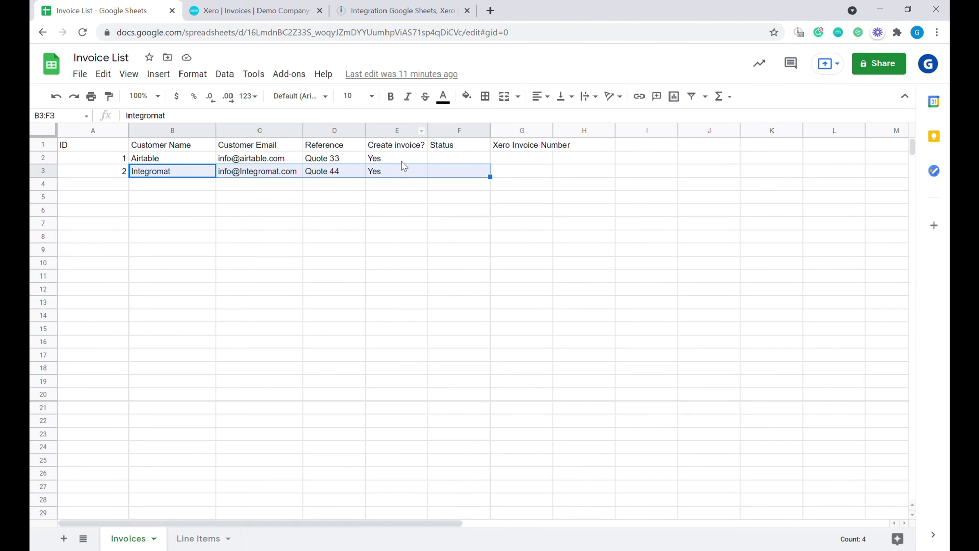
click(402, 175)
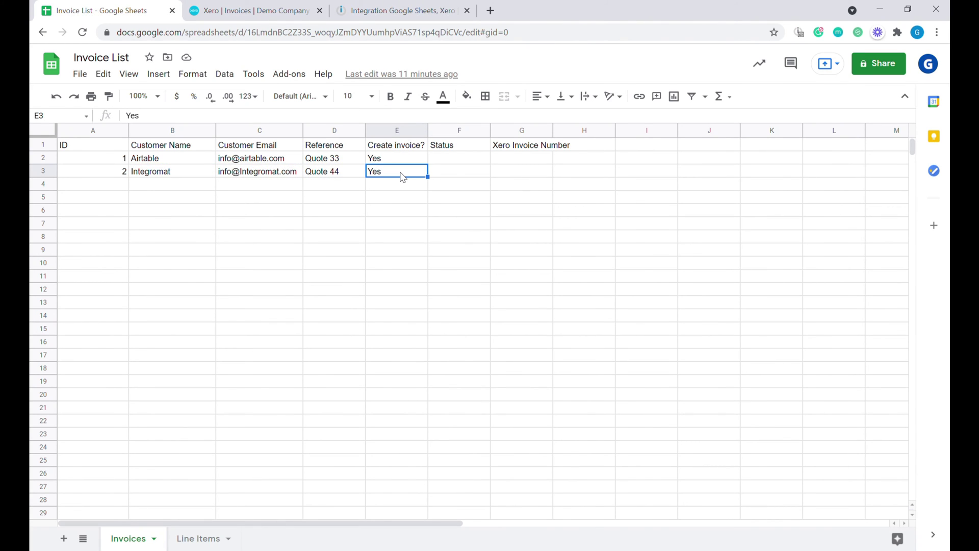
key(Delete)
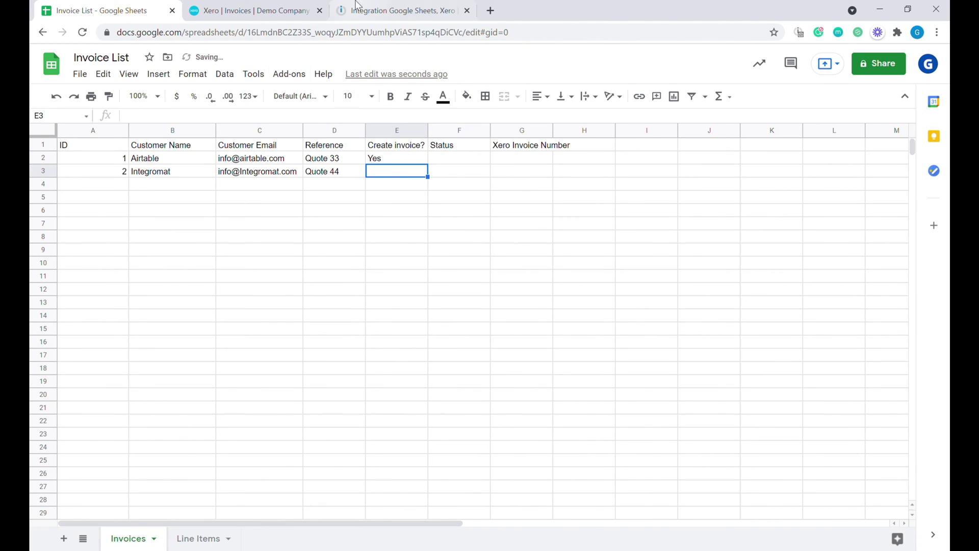
click(357, 6)
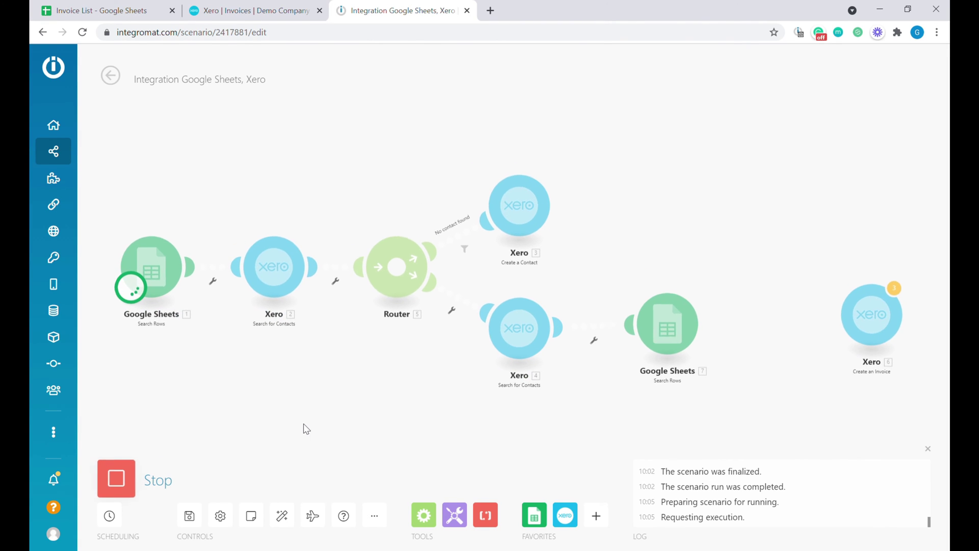
- Review the Google Sheets 7 output bundles, Tutorial preparation and Fancy animation, then close the panel
click(192, 230)
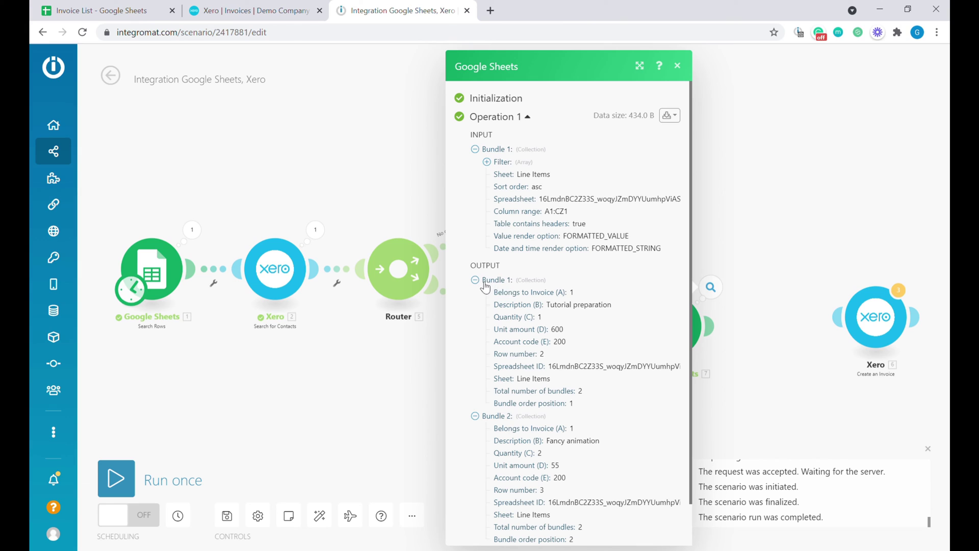
scroll(596, 367, down, 1)
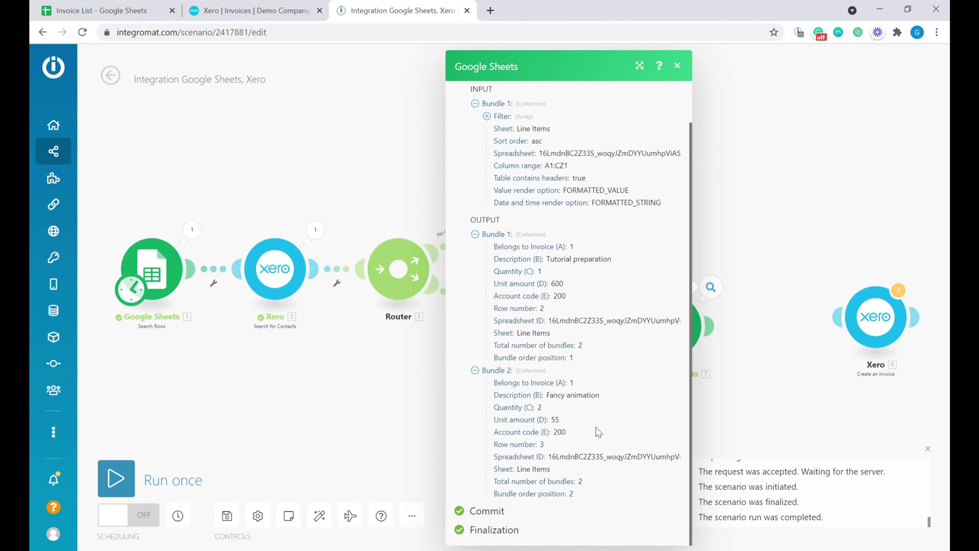
drag(500, 260, 532, 300)
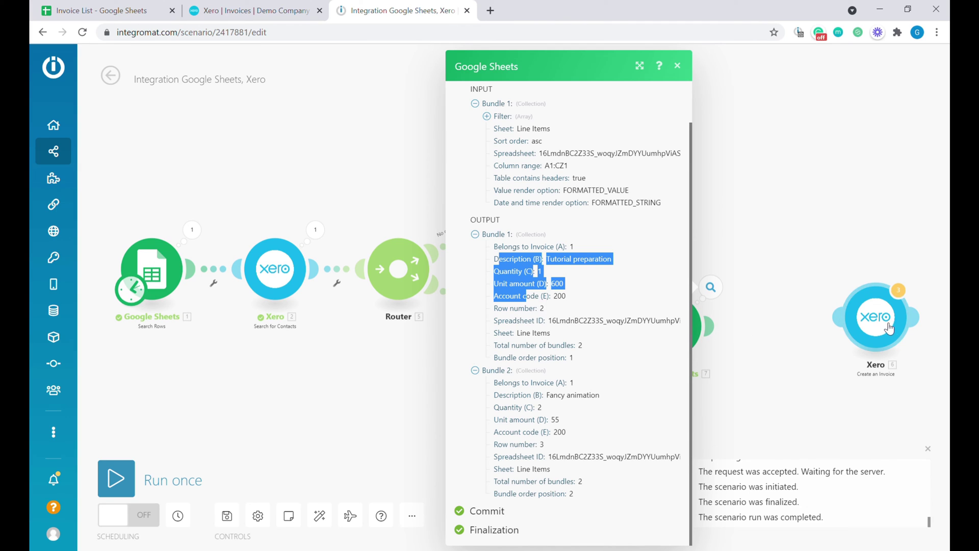
drag(503, 297, 510, 296)
click(551, 292)
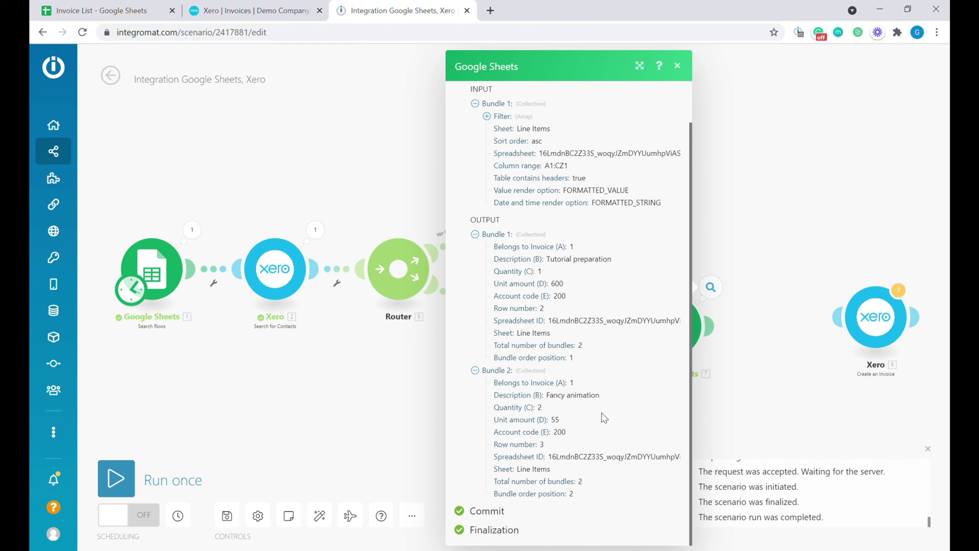
click(791, 376)
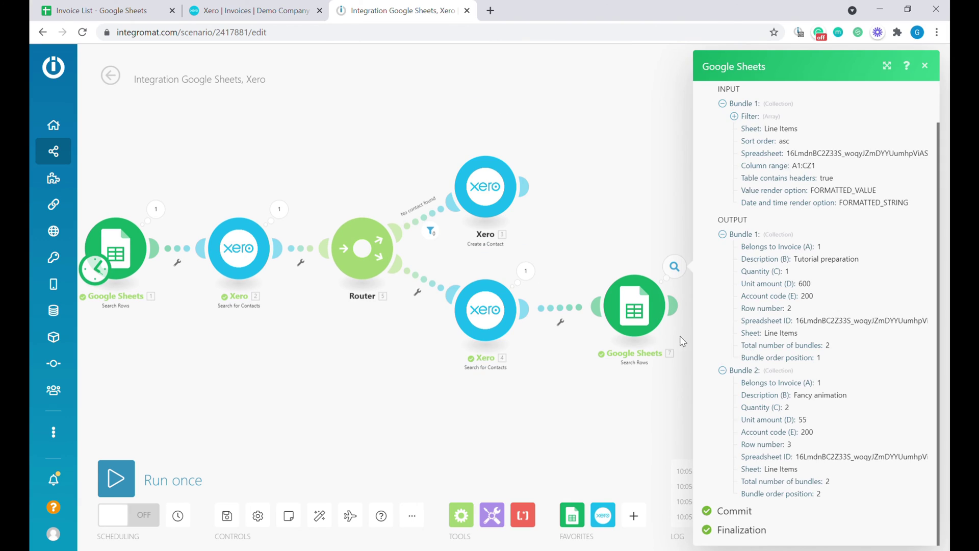
drag(650, 405, 566, 382)
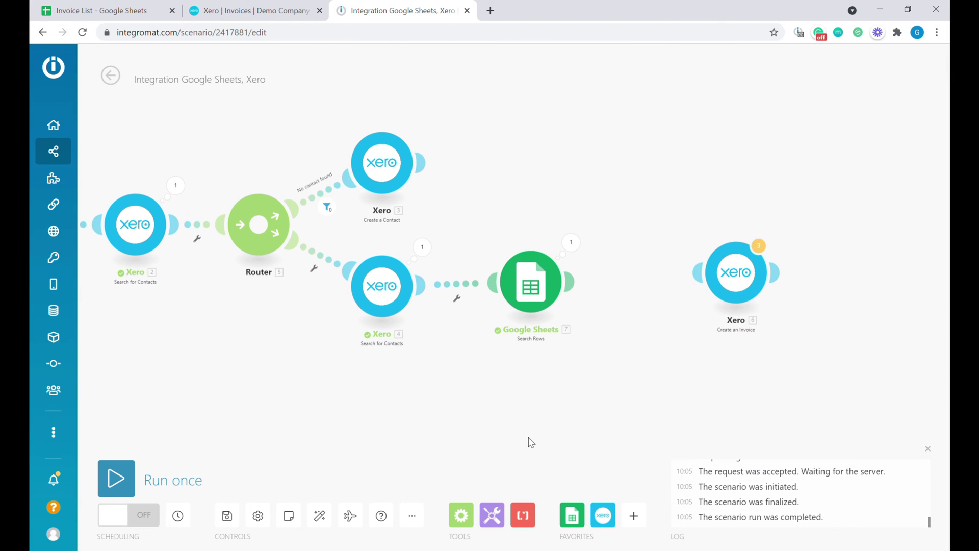
- Add a JSON Aggregate to JSON module with Google Sheets Search Rows [7] as its source
click(636, 518)
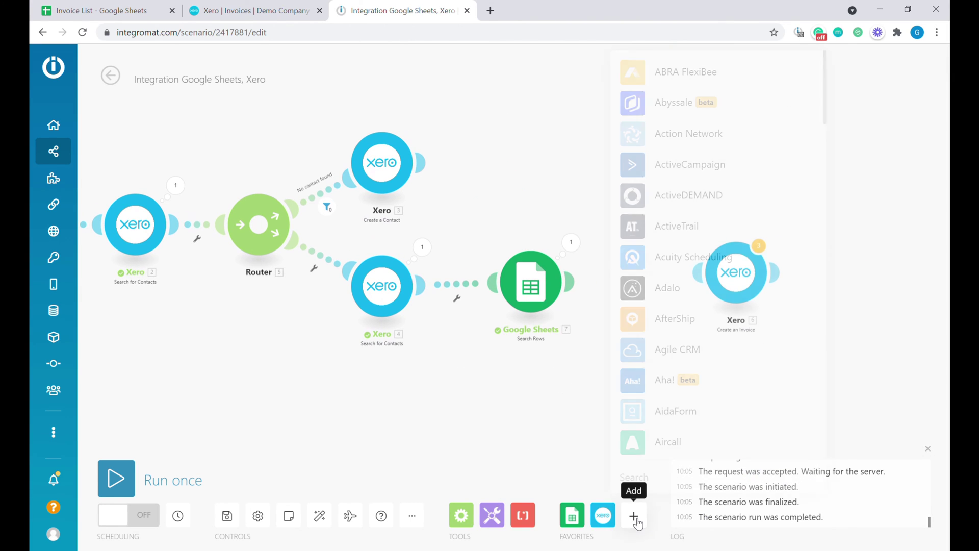
text(json)
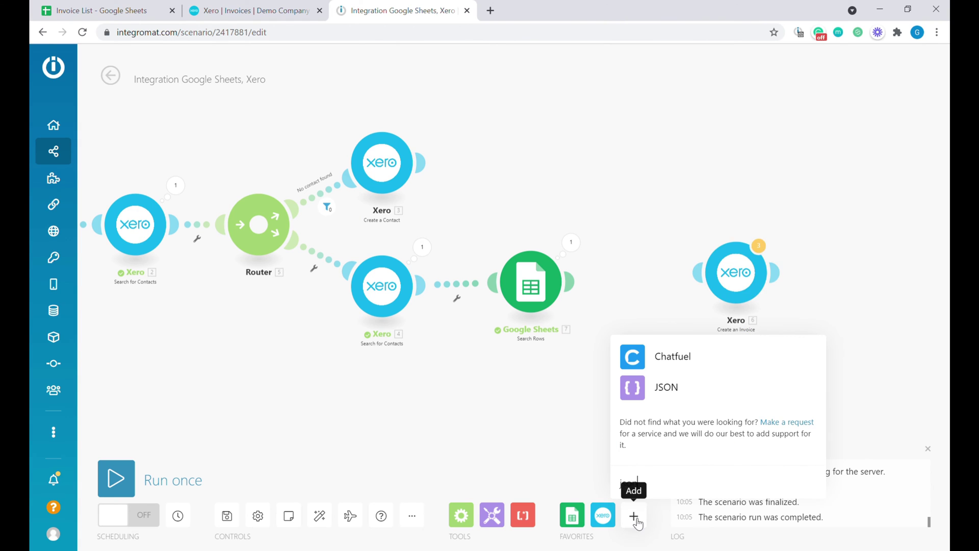
click(663, 389)
click(716, 296)
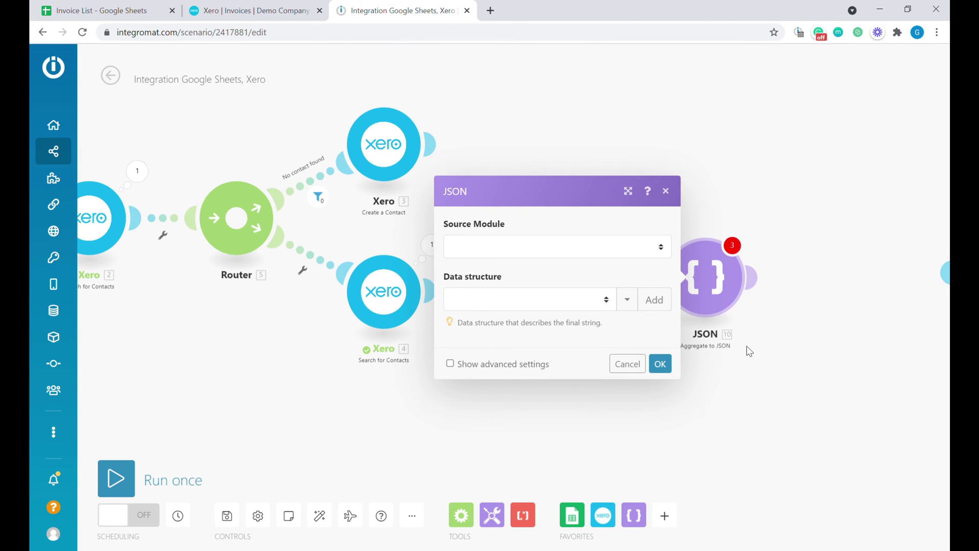
click(536, 248)
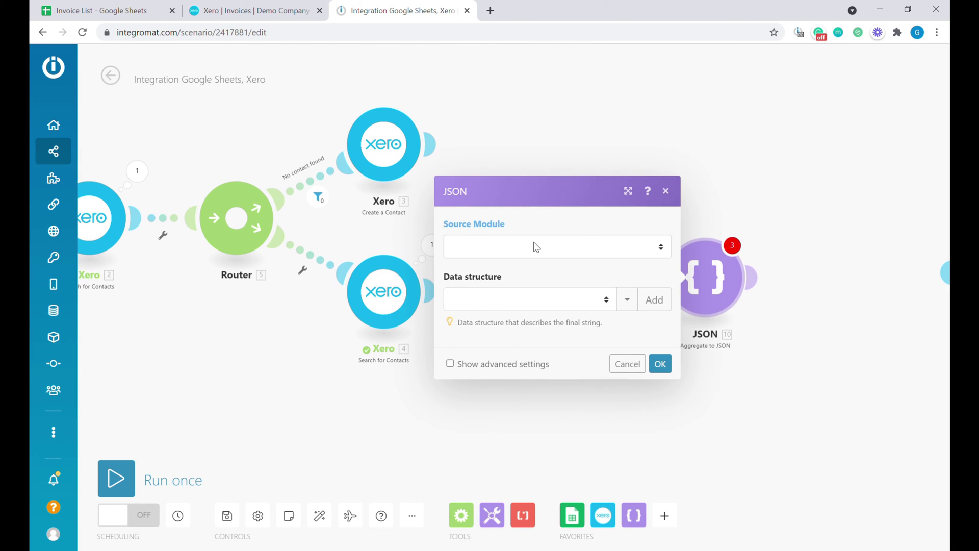
click(570, 280)
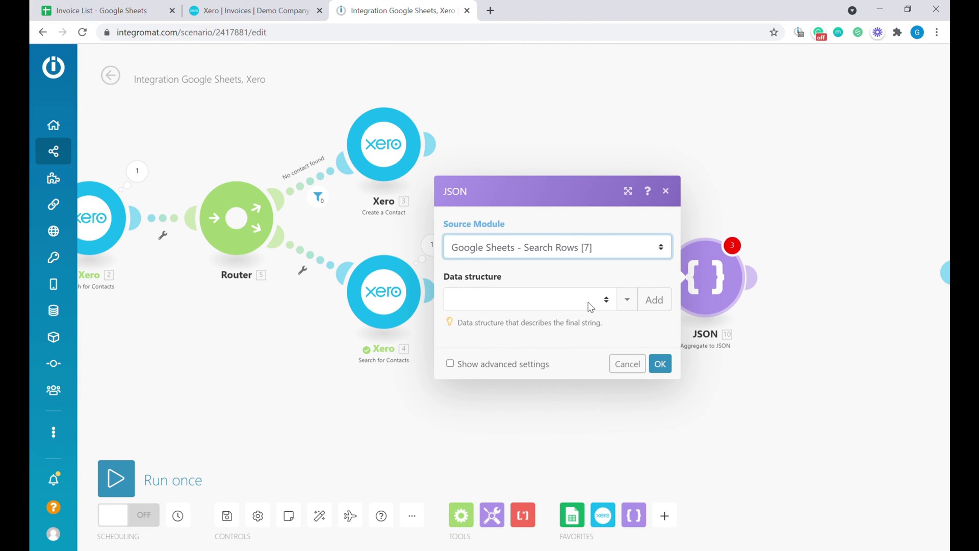
- Create a new data structure named 'Xero Line items', cancelling an unnamed field
click(655, 300)
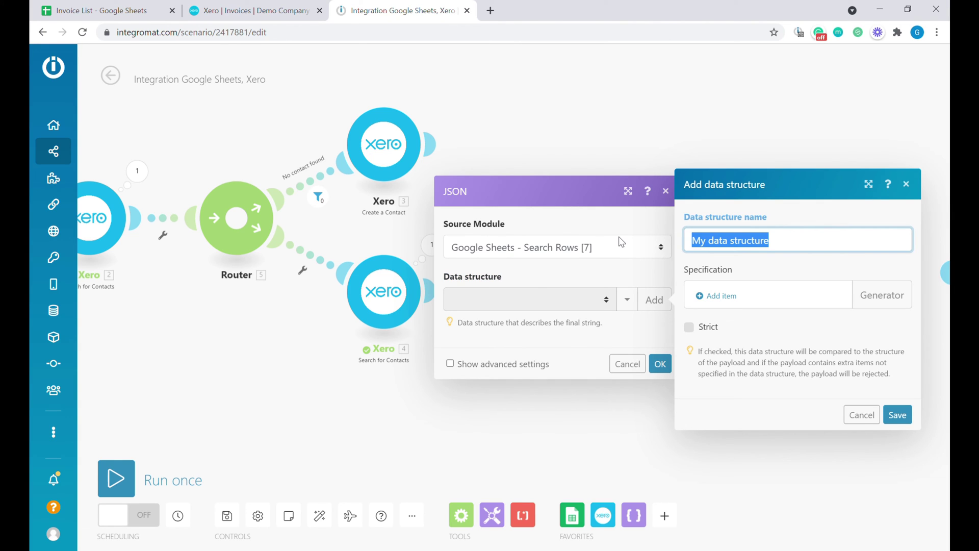
text(X)
text(ero Line items)
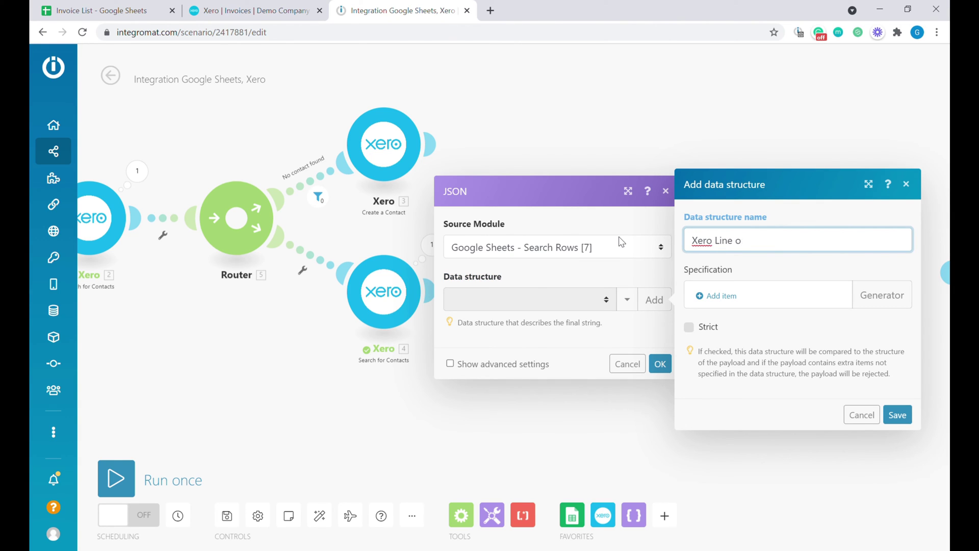
click(733, 296)
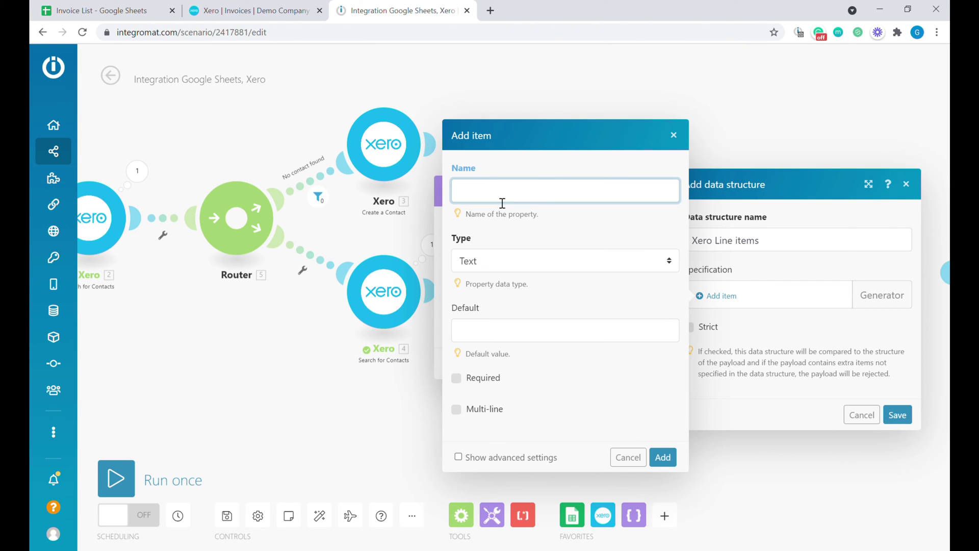
click(662, 459)
click(637, 464)
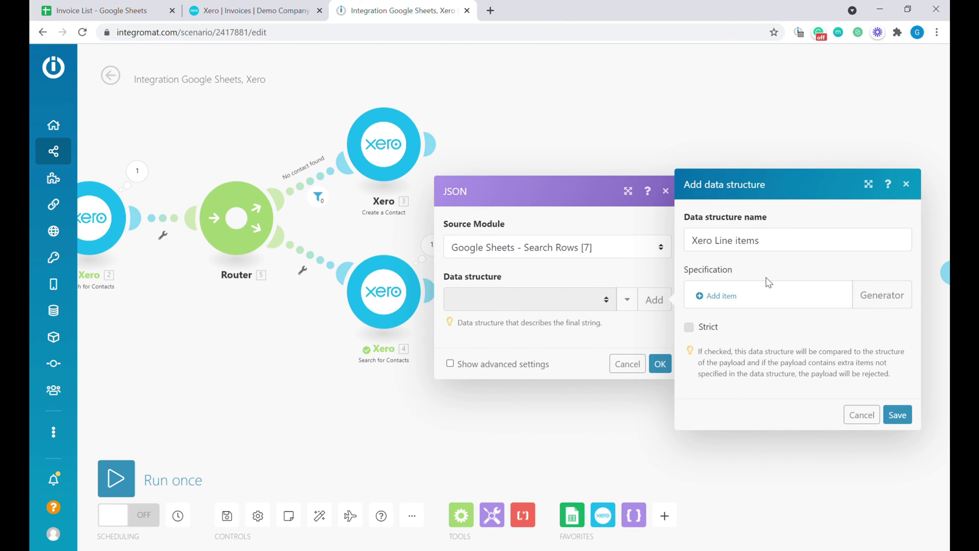
- Generate the Xero Line items fields, ItemCode through AccountCode, from pasted sample JSON and save the structure
click(876, 308)
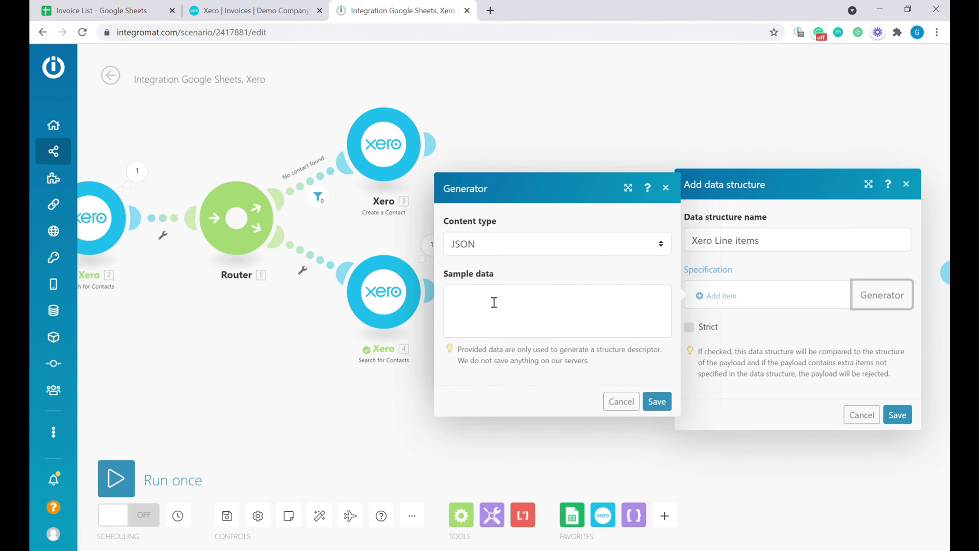
click(485, 308)
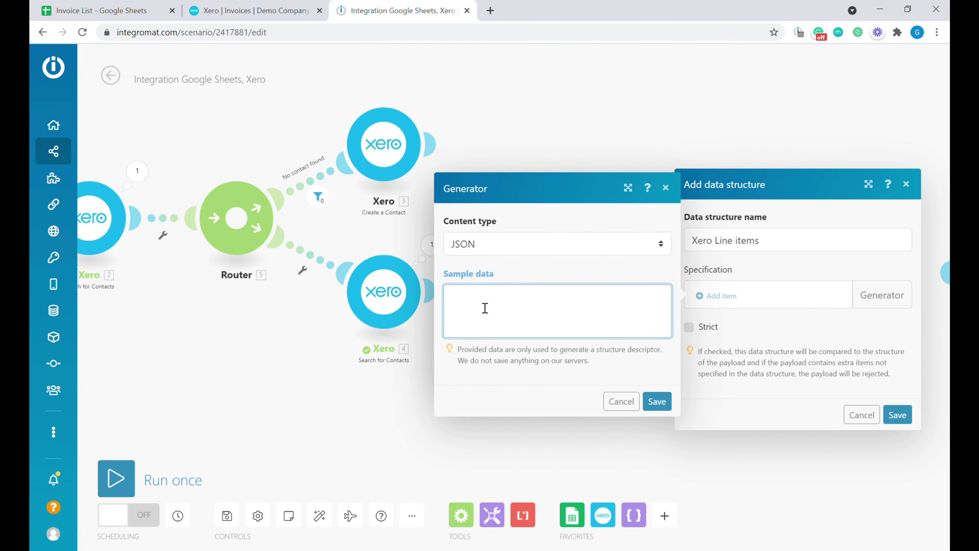
key(ctrl+v)
scroll(561, 308, up, 5)
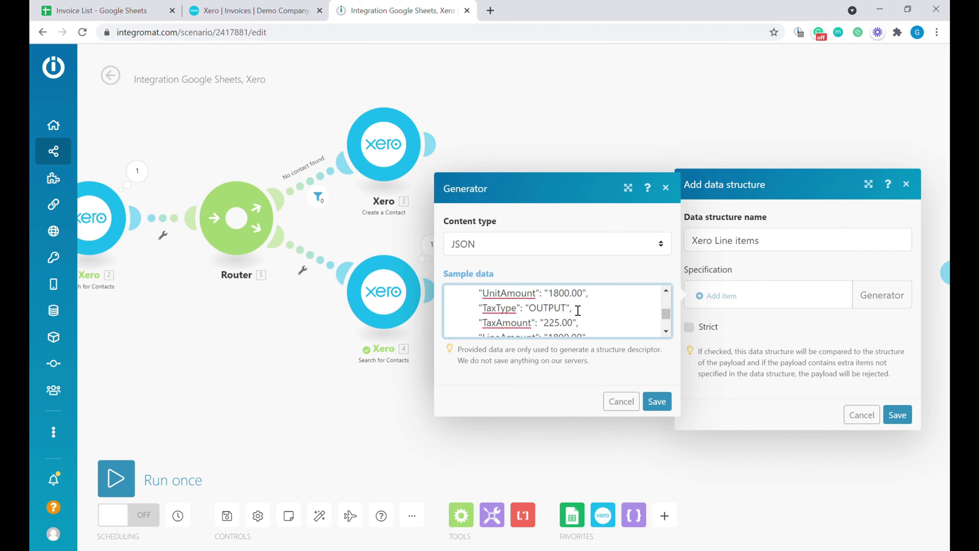
scroll(594, 306, down, 2)
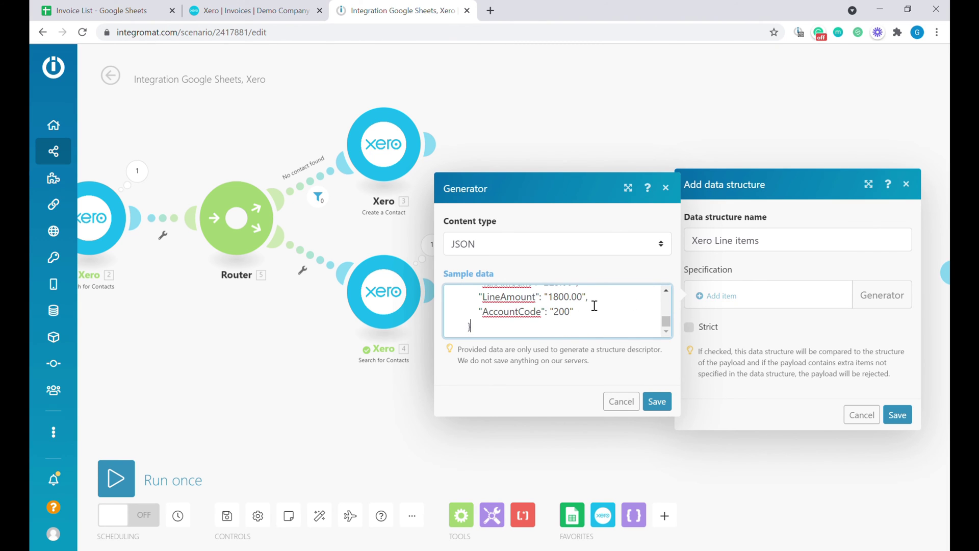
click(655, 400)
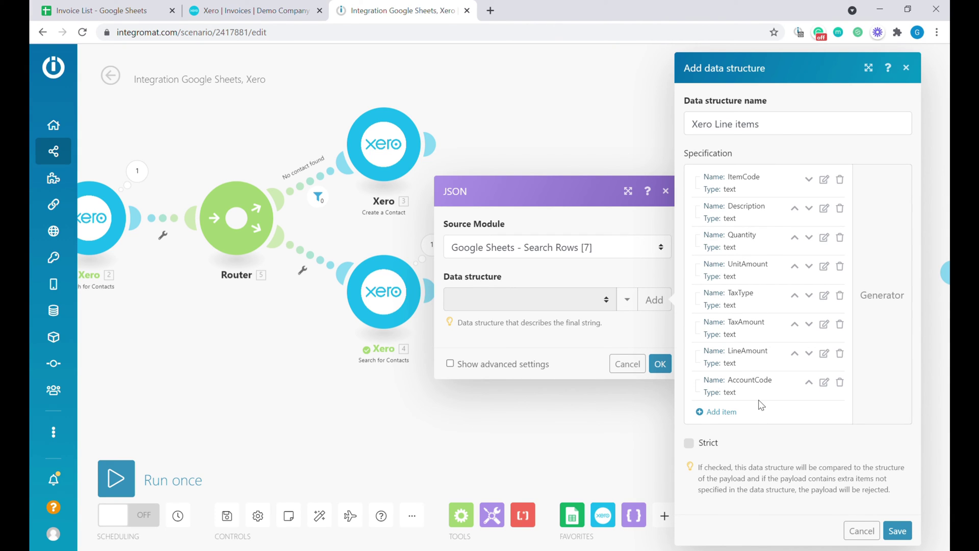
click(899, 531)
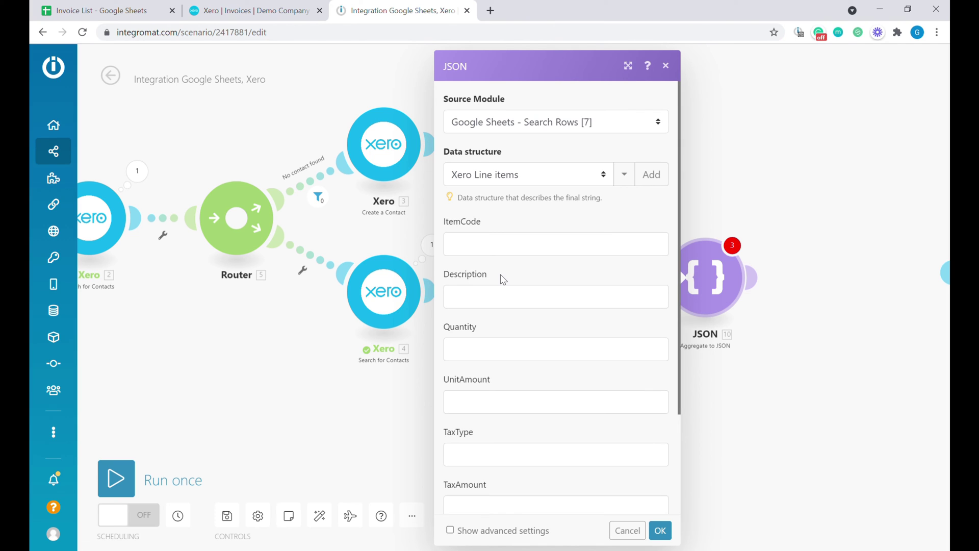
- Map Description (B), Quantity (C), Unit amount (D) and Account code (E) into the JSON fields
click(460, 306)
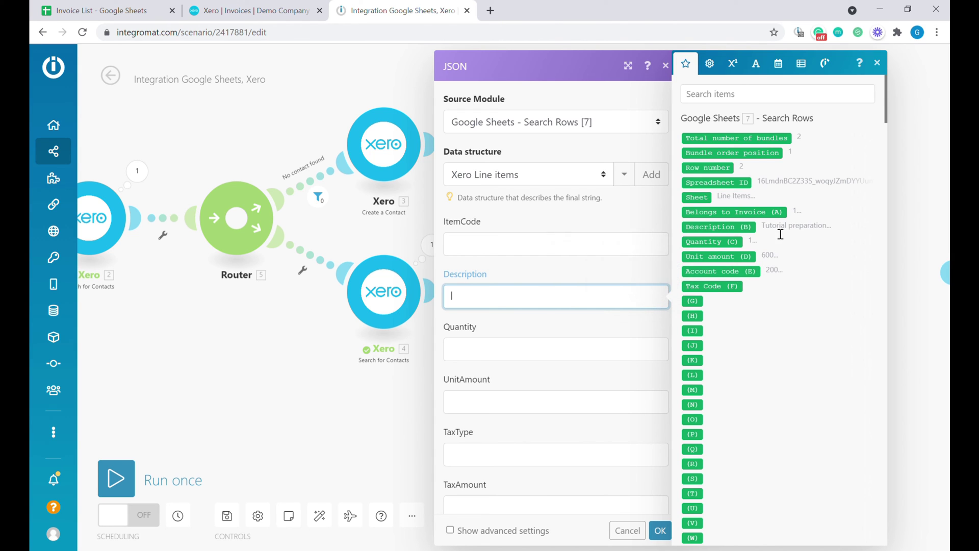
click(760, 233)
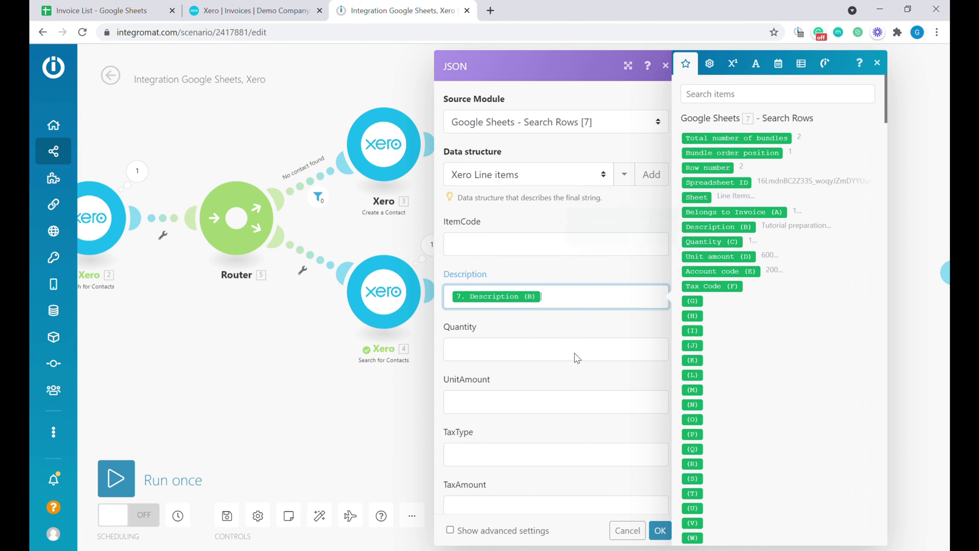
click(575, 352)
click(730, 243)
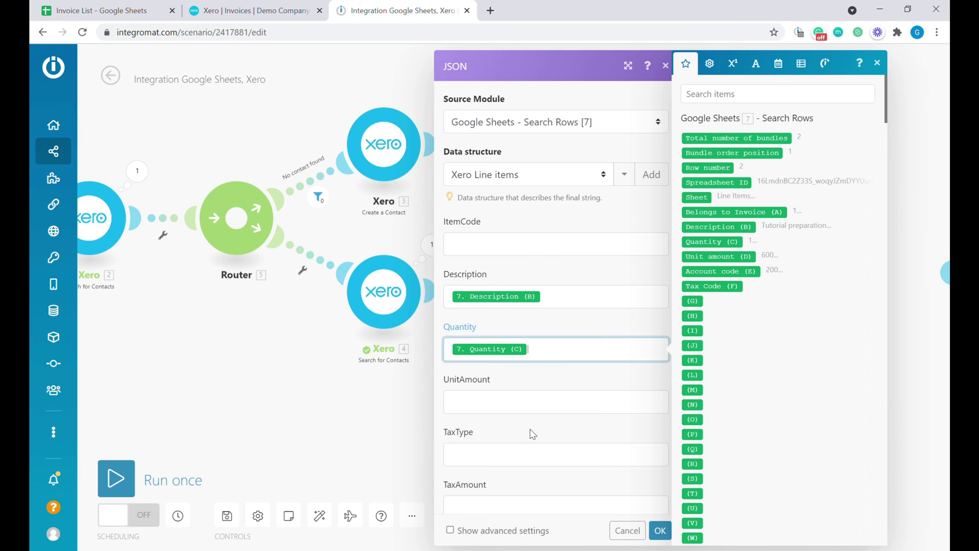
click(514, 402)
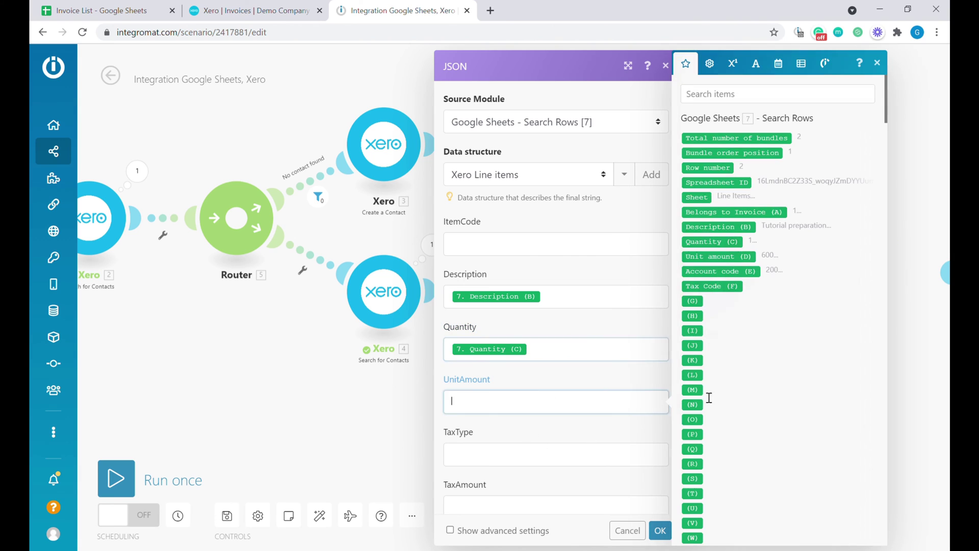
click(734, 256)
scroll(564, 352, down, 3)
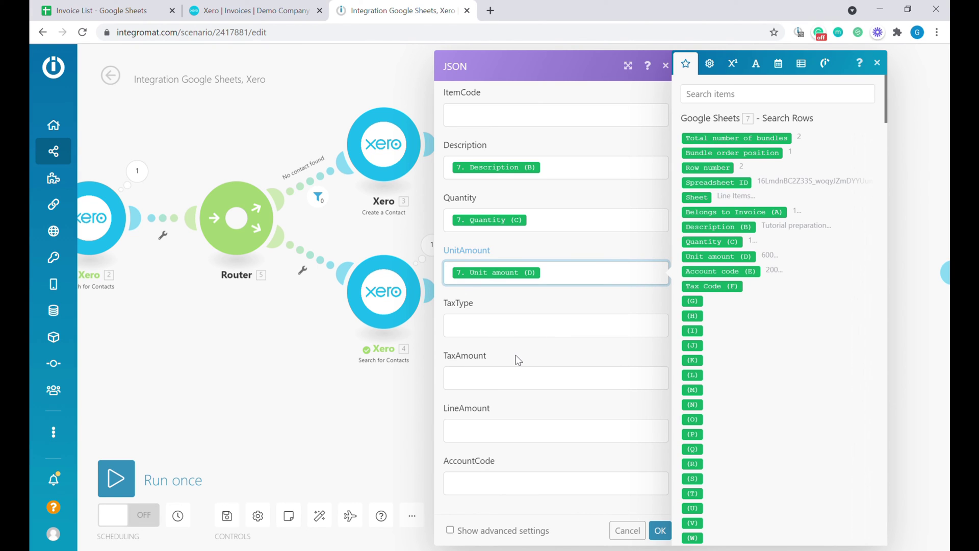
click(480, 490)
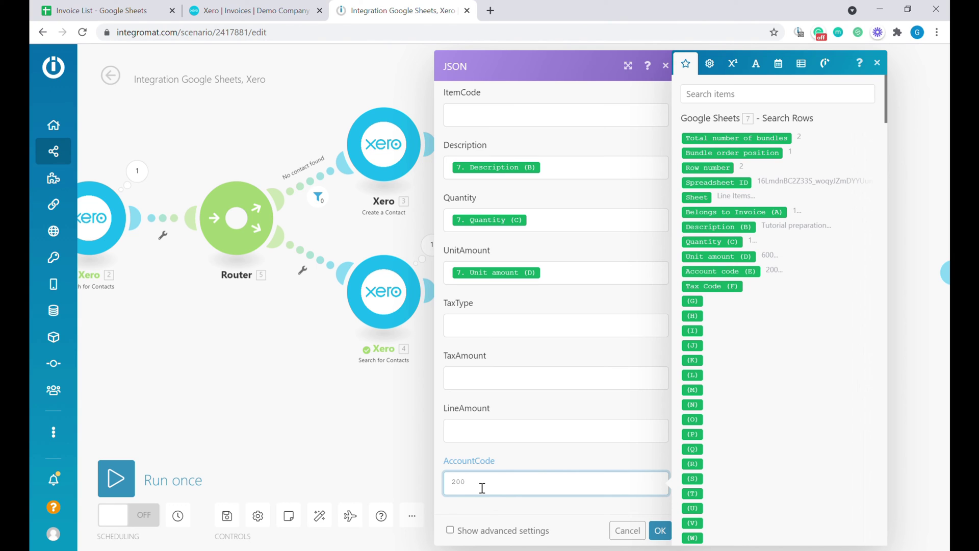
click(730, 271)
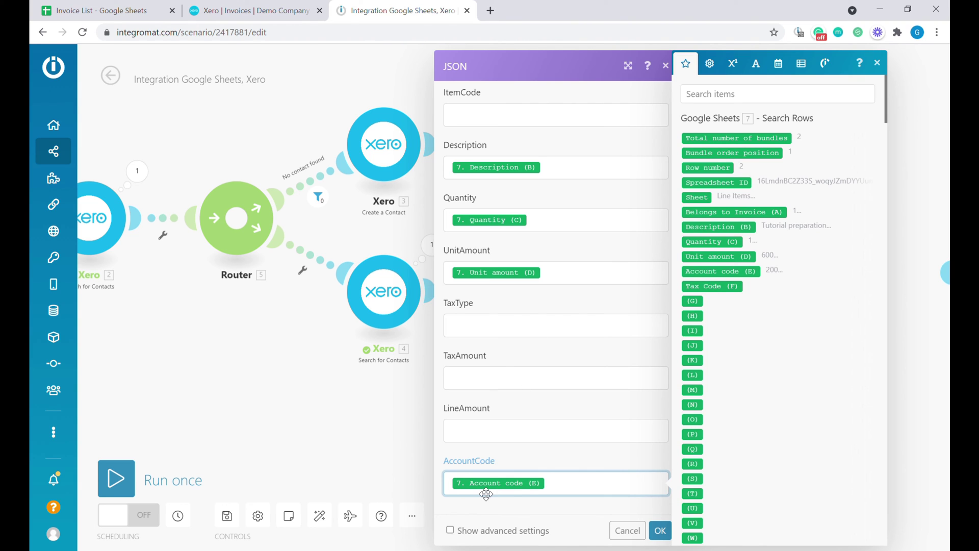
mouse_move(481, 492)
click(662, 532)
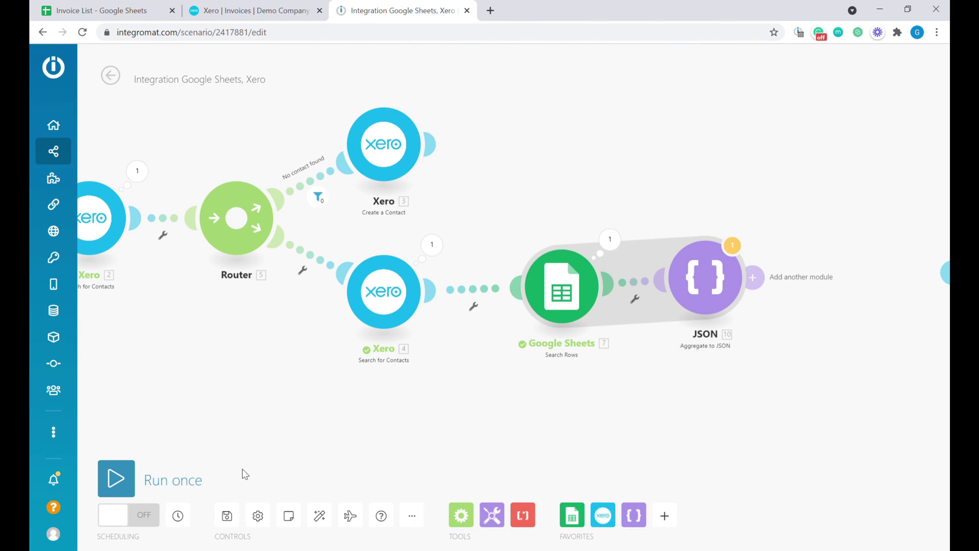
- Run the scenario once and inspect the JSON module's single aggregated JSON string output
click(117, 476)
click(395, 524)
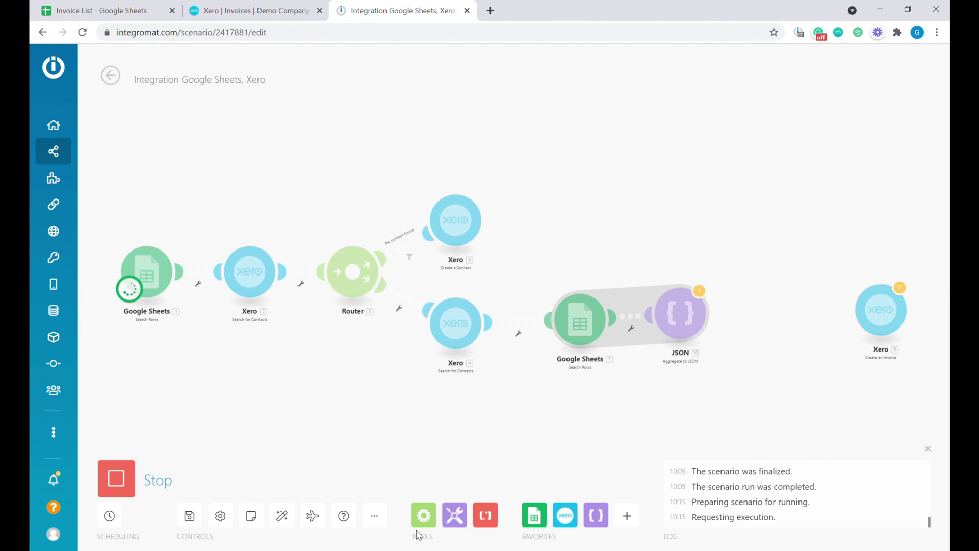
click(610, 205)
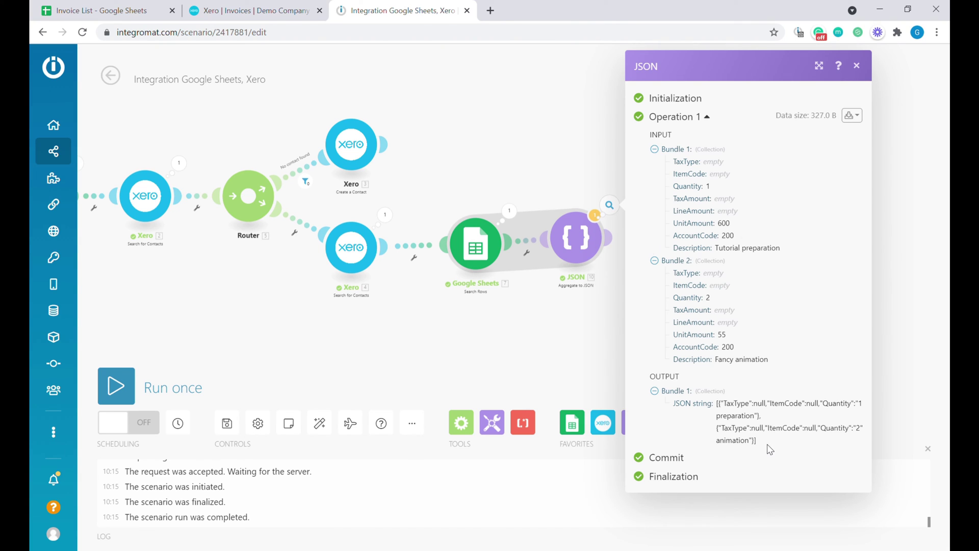
drag(766, 443, 716, 411)
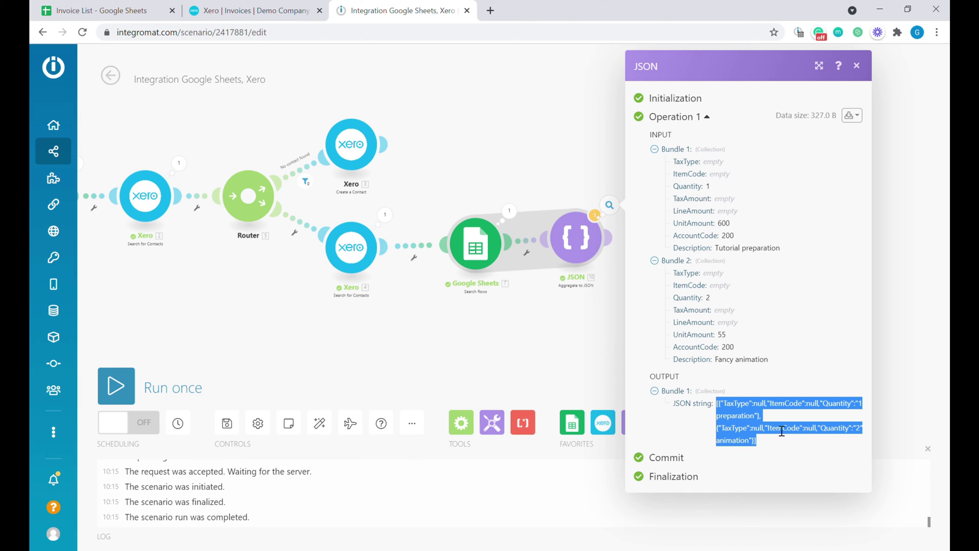
click(584, 341)
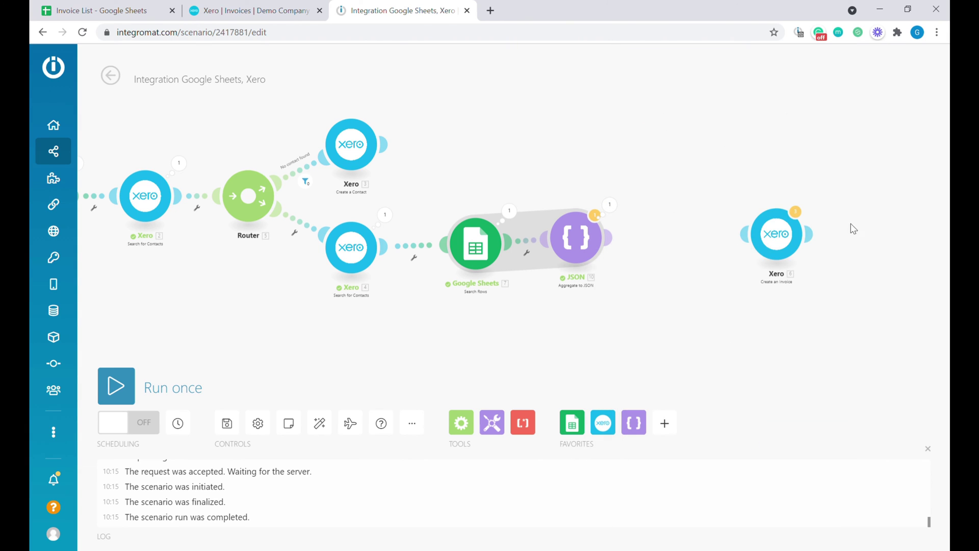
drag(619, 300, 601, 320)
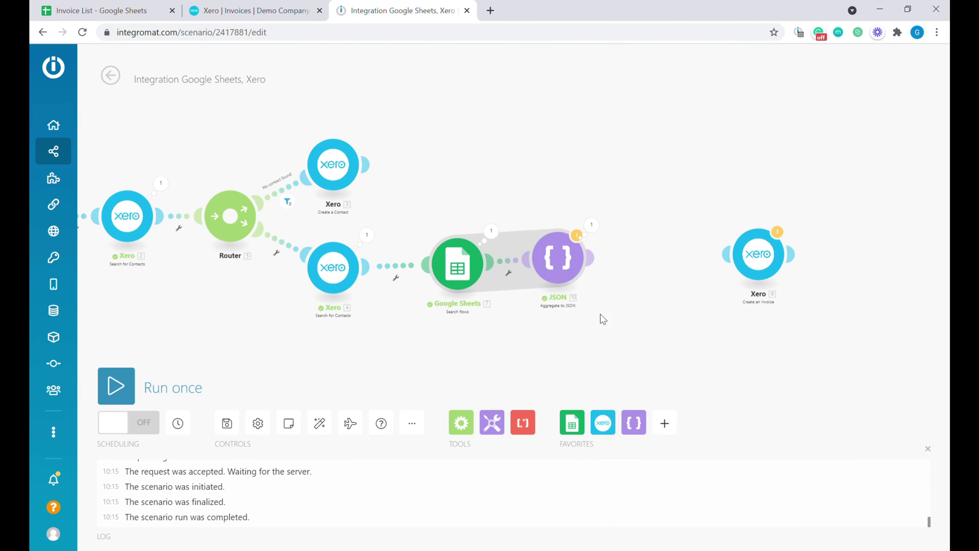
drag(560, 269, 558, 275)
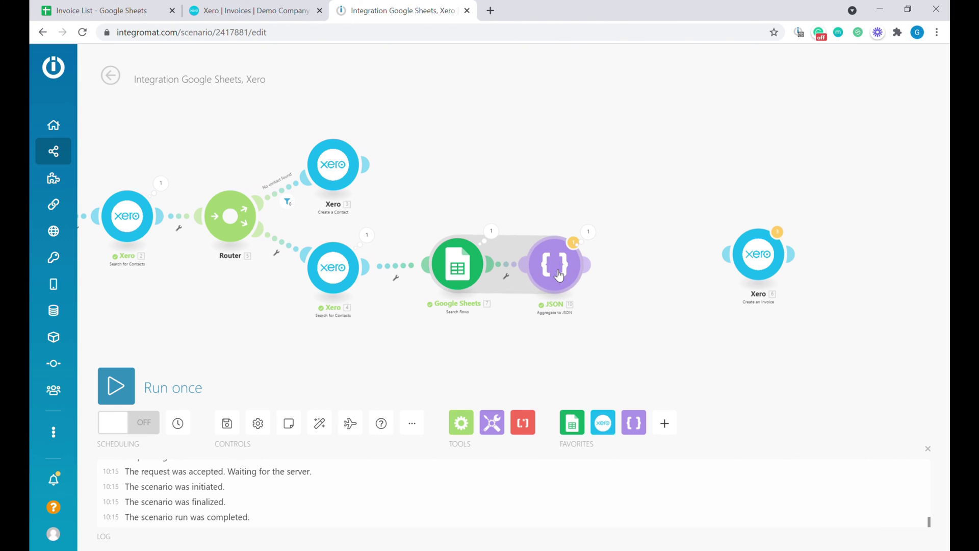
- Add a Parse JSON module after the aggregator, mapping 10. JSON string into its JSON string
click(634, 423)
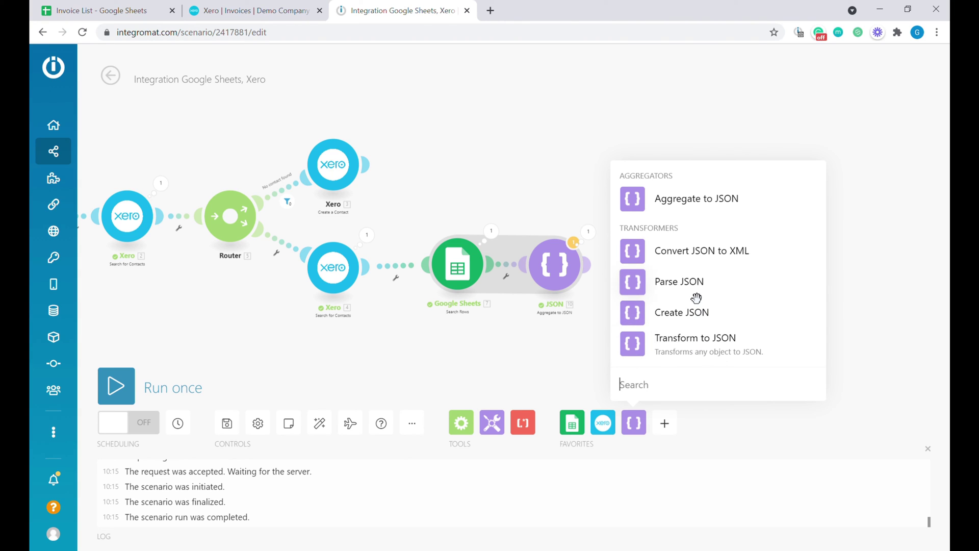
click(679, 282)
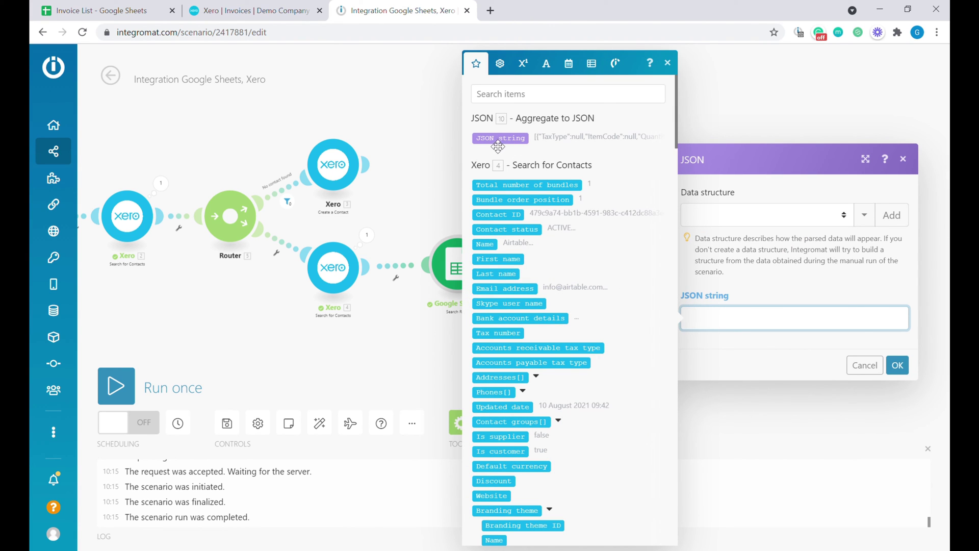
click(501, 139)
click(898, 366)
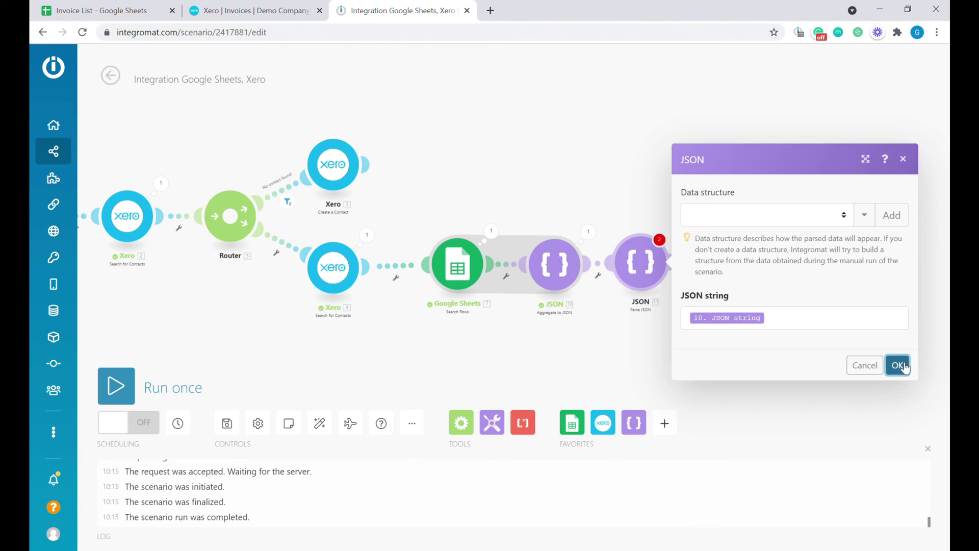
- Run the scenario once and view Parse JSON's two line-item bundles
click(110, 399)
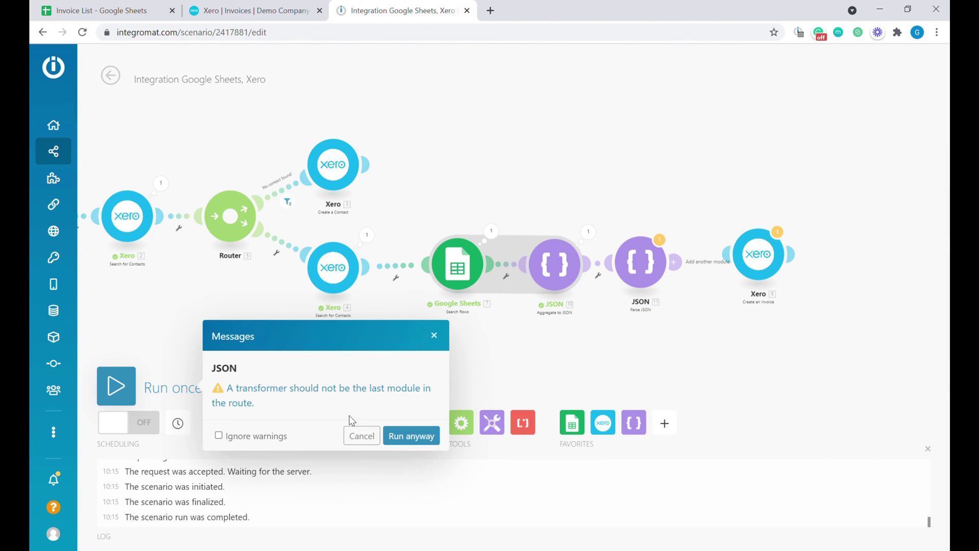
click(411, 435)
click(782, 295)
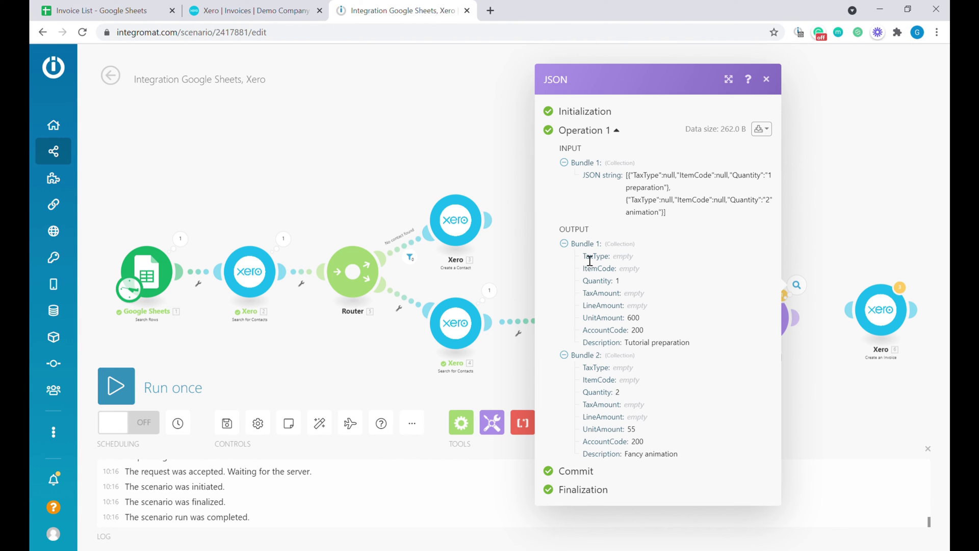
- Examine the parsed fields in the Parse JSON output bundles, then close the run details
drag(590, 261, 620, 464)
click(612, 433)
click(832, 357)
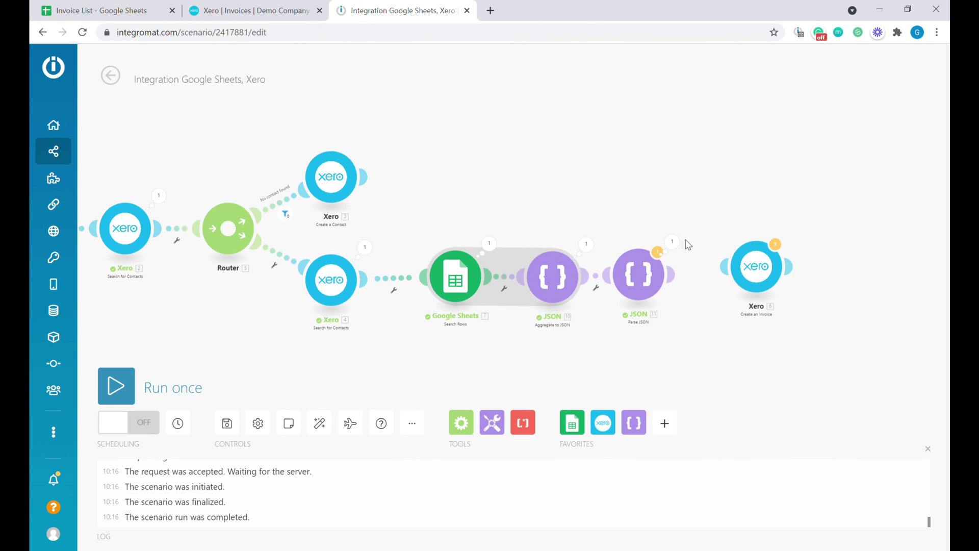
click(673, 242)
click(621, 395)
- Place an Array aggregator before the Xero module collecting Quantity, UnitAmount, AccountCode and Description
click(472, 427)
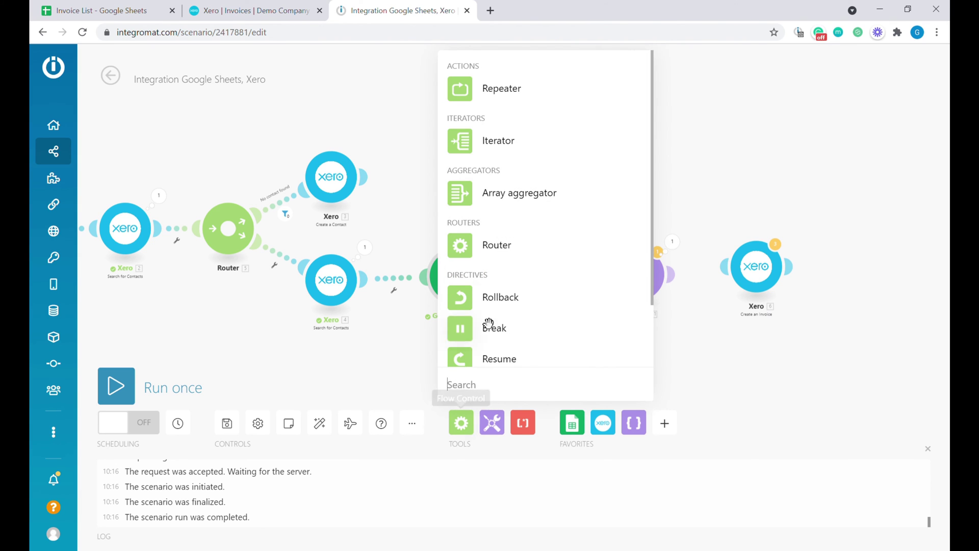
click(505, 188)
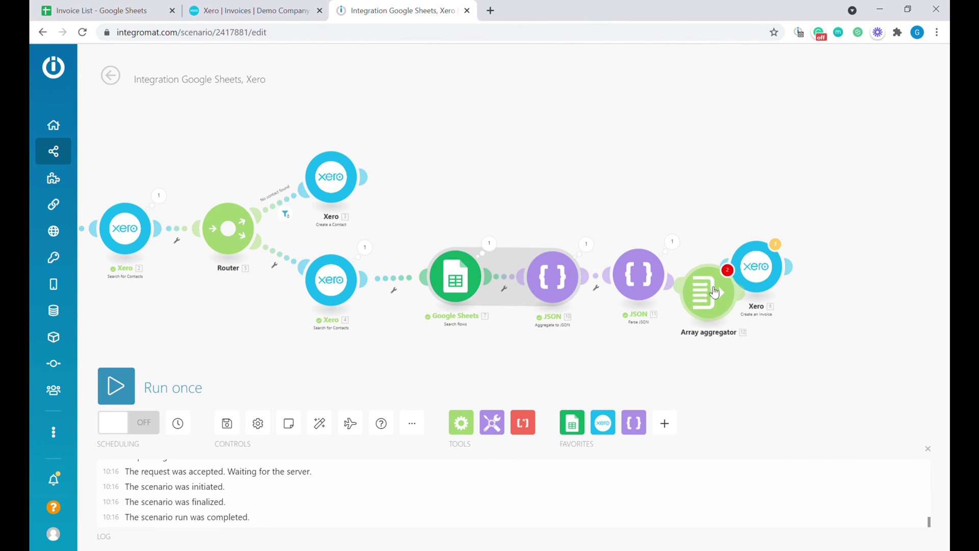
click(709, 326)
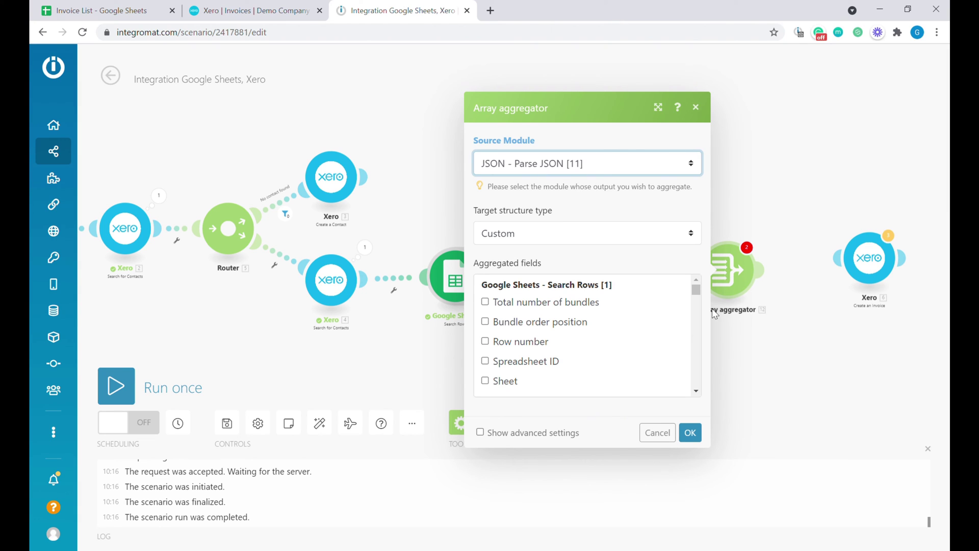
drag(696, 288, 703, 400)
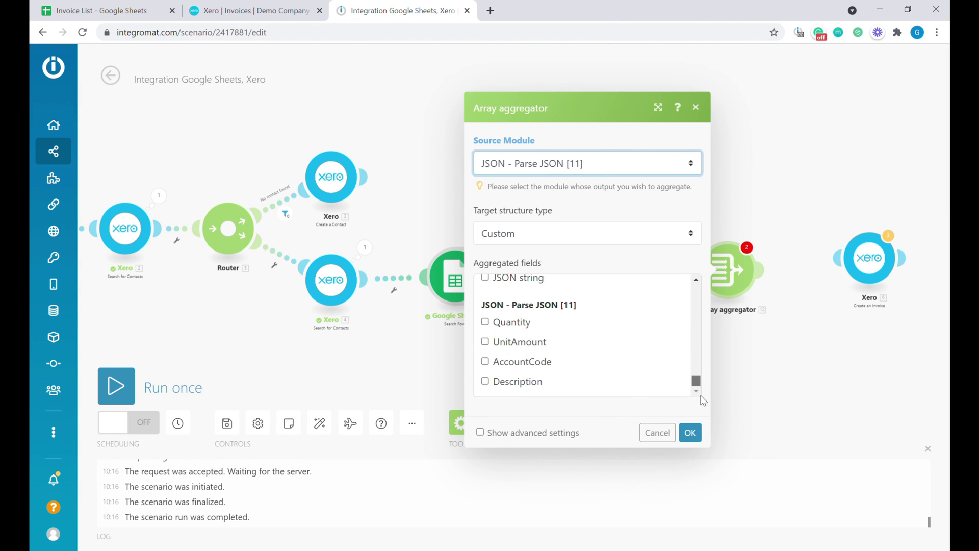
click(485, 322)
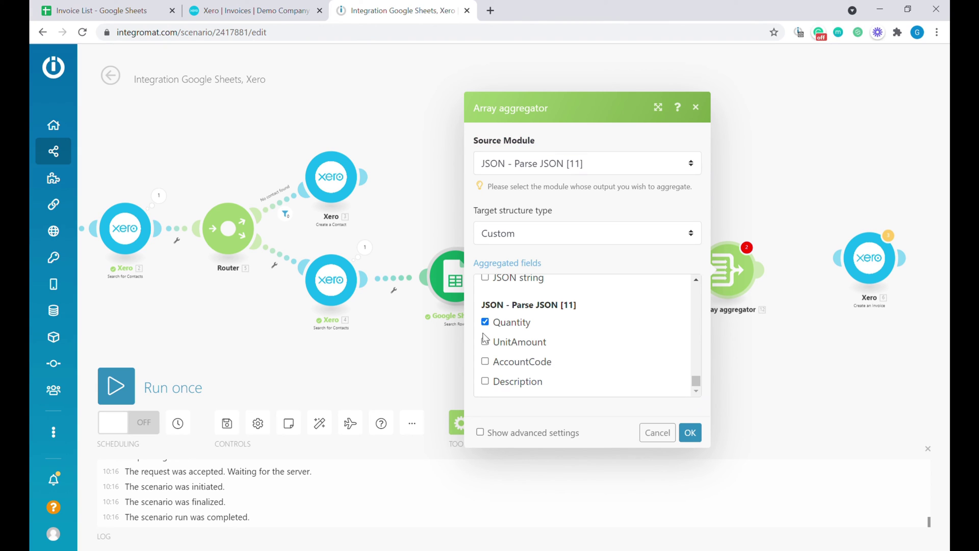
click(485, 341)
click(486, 361)
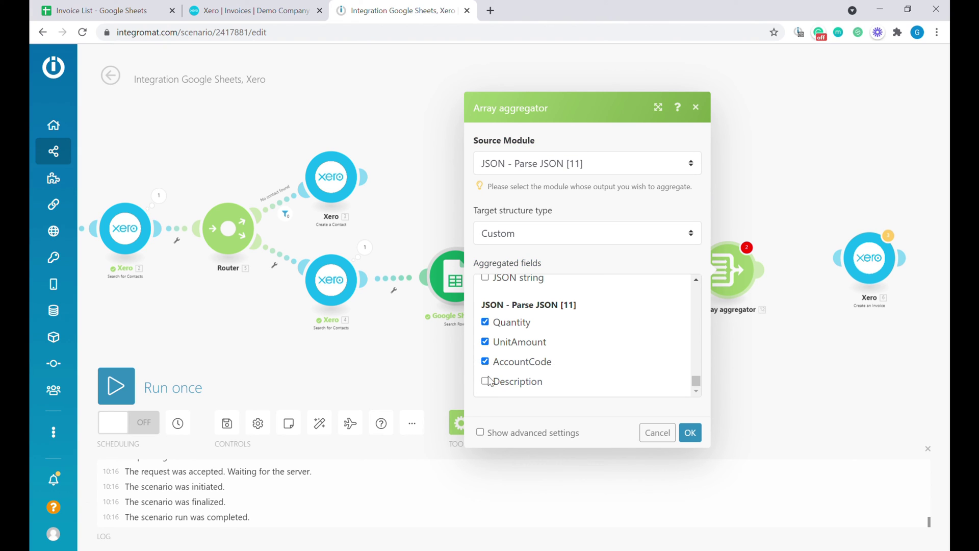
click(486, 381)
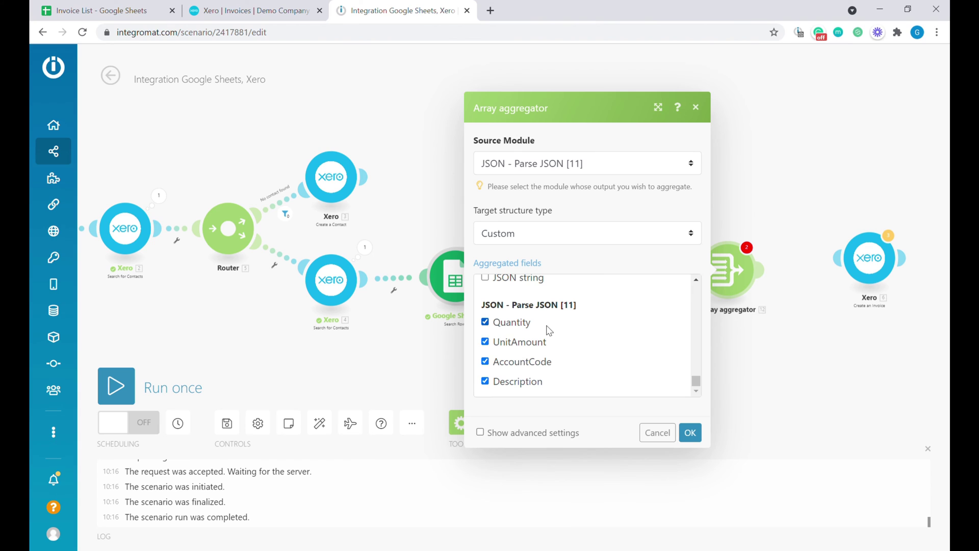
click(83, 8)
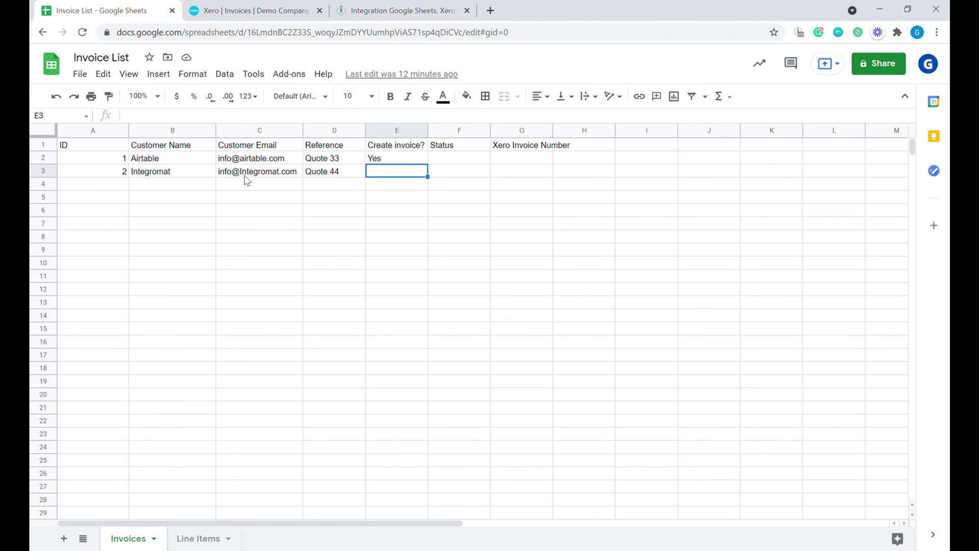
- Inspect the Line Items sheet's empty Tax Code cells, then return to the Integromat scenario
click(199, 538)
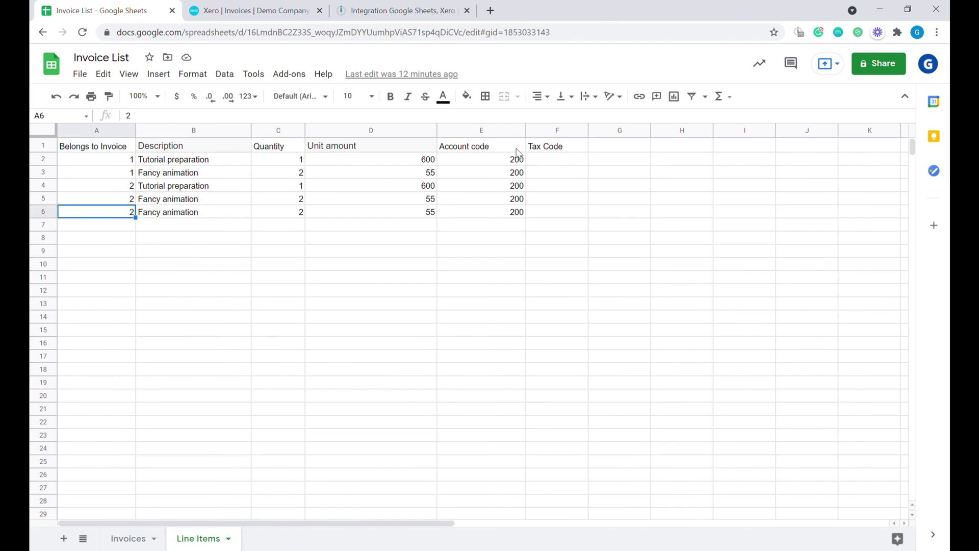
click(542, 160)
click(557, 174)
click(562, 214)
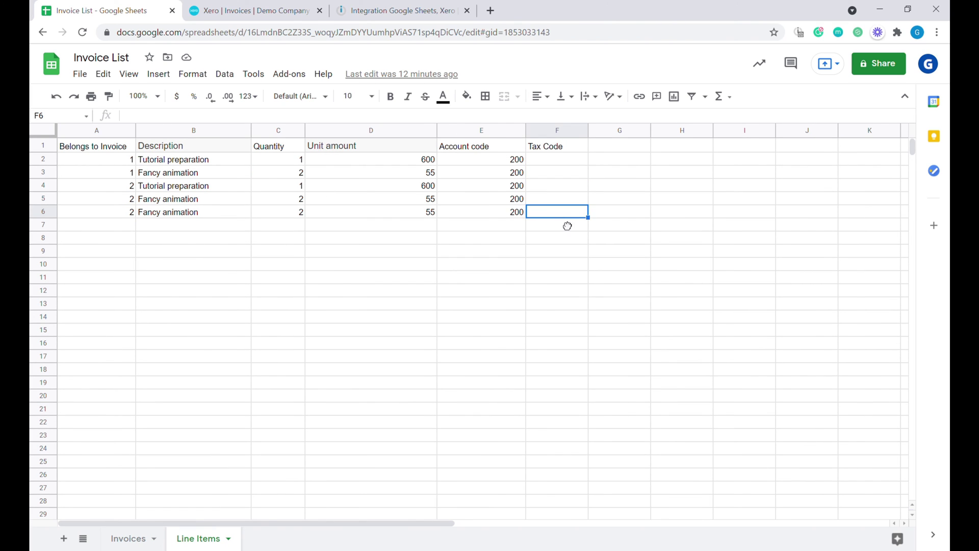
click(567, 172)
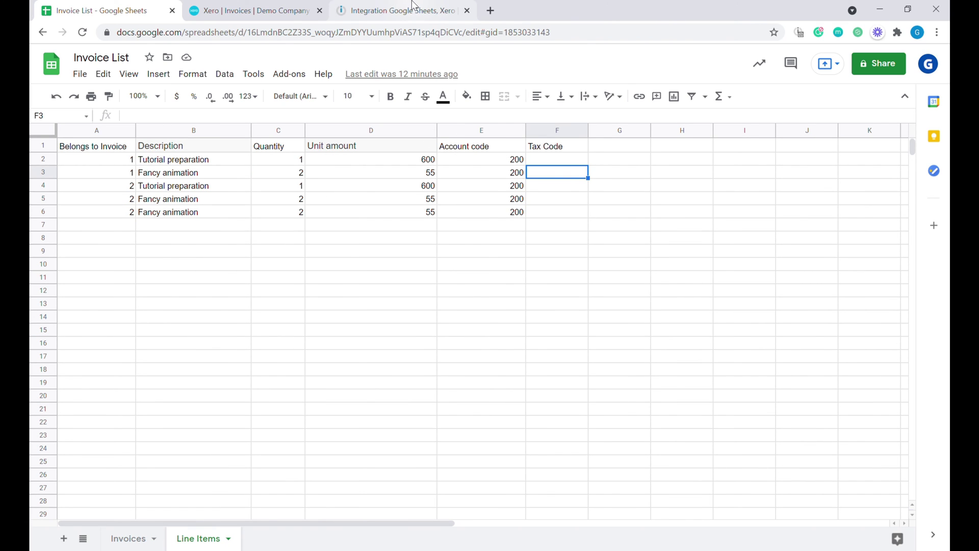
click(413, 6)
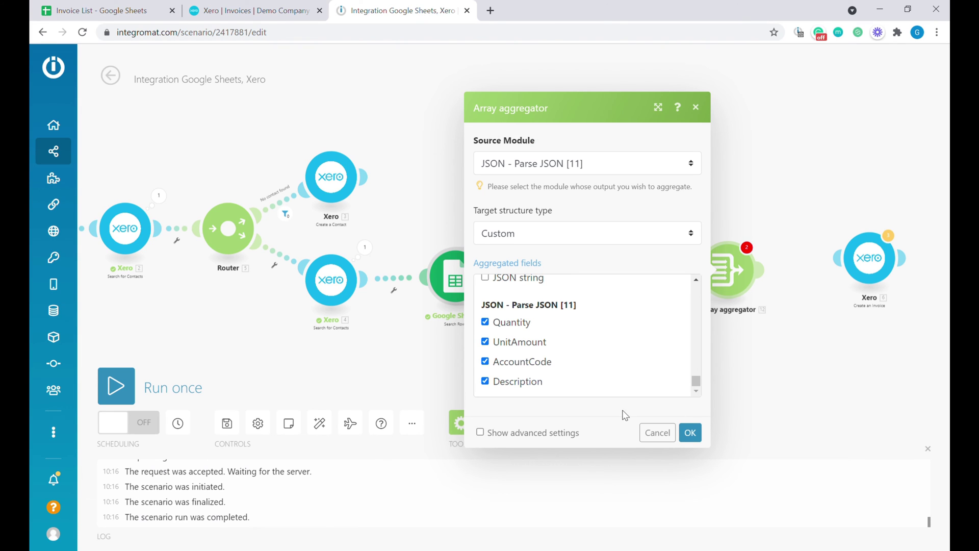
- Save the Array aggregator and run the scenario once despite the warning
click(702, 434)
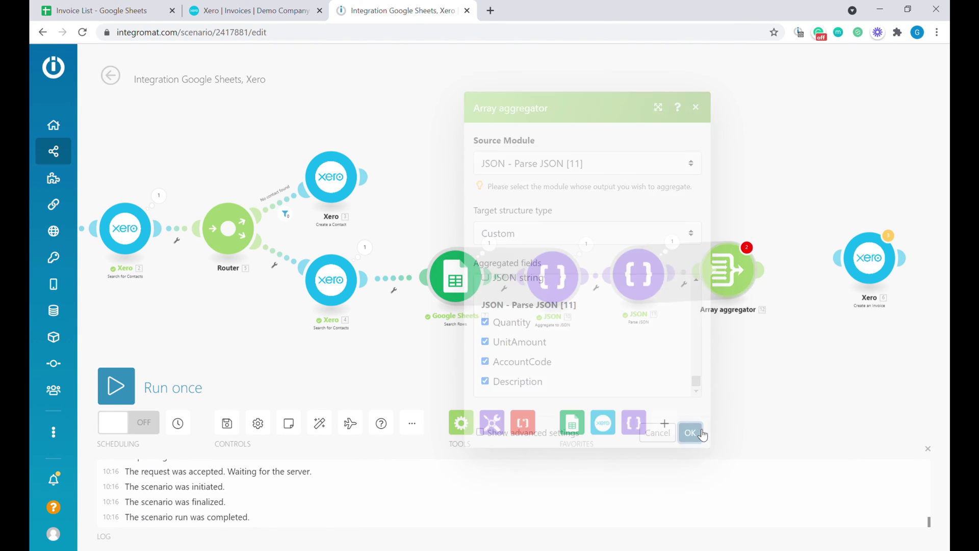
click(117, 386)
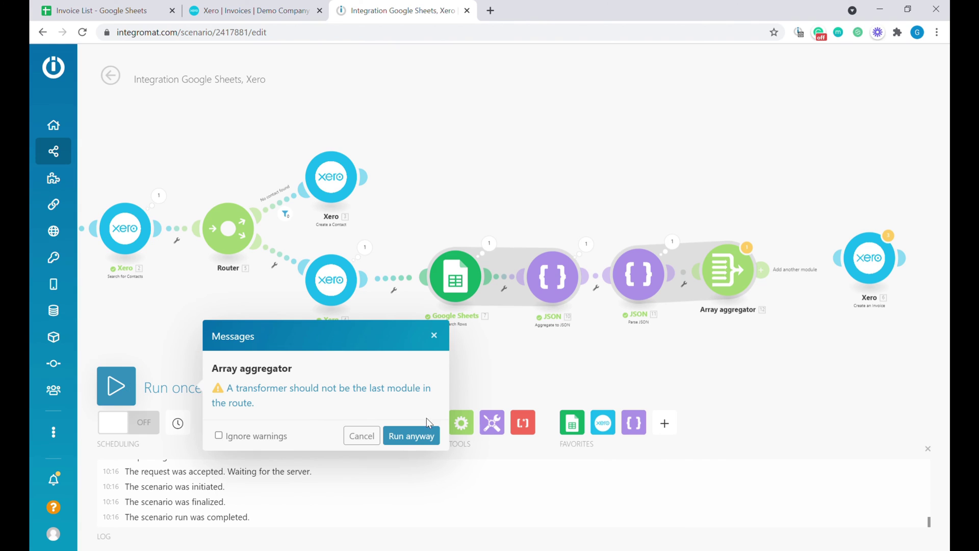
click(428, 434)
- Confirm the aggregator's array holds both line items, then reposition and open the Xero Create an Invoice module
click(791, 281)
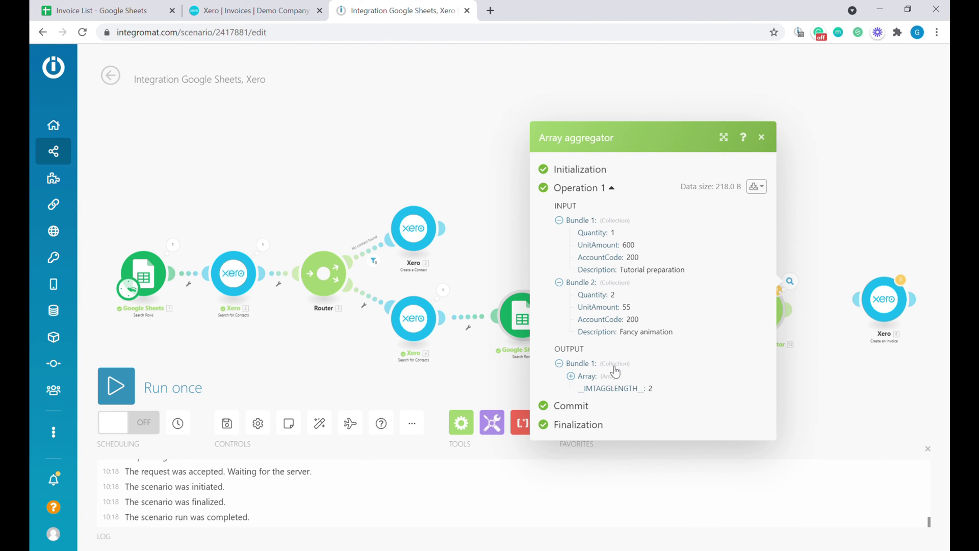
click(588, 377)
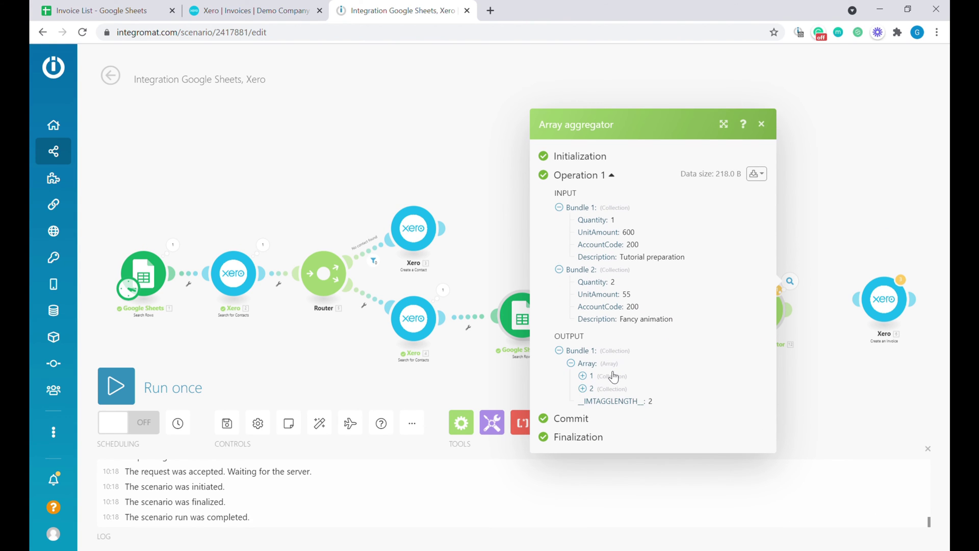
click(614, 377)
click(622, 412)
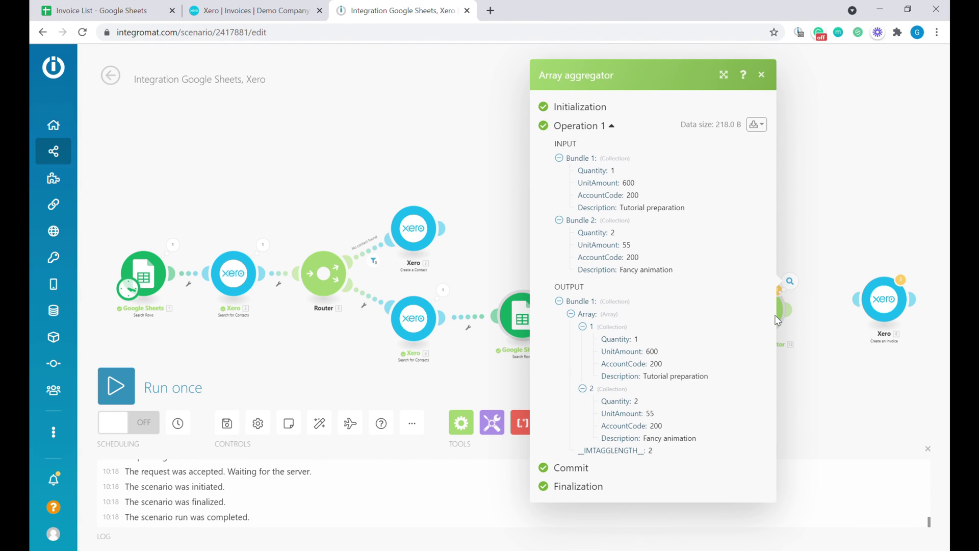
click(829, 329)
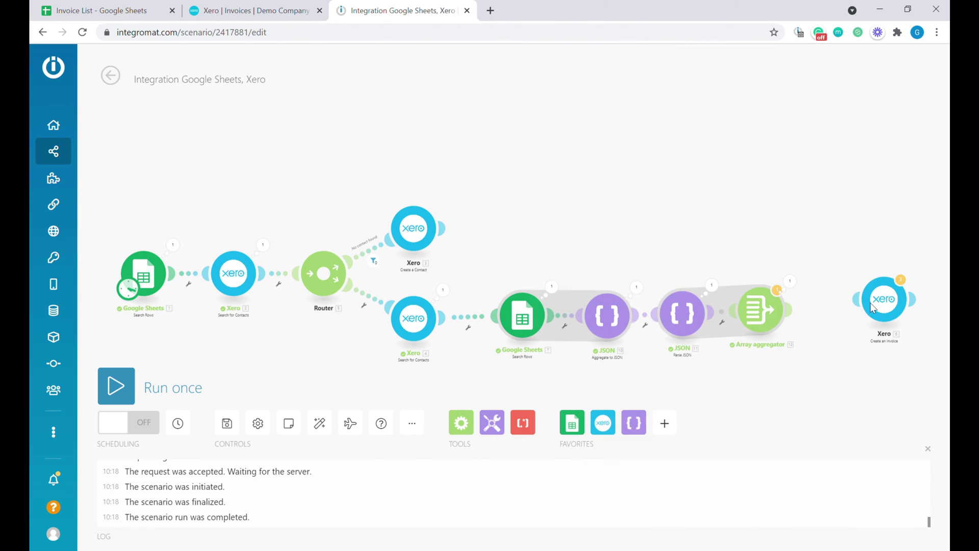
drag(891, 299, 852, 313)
click(851, 314)
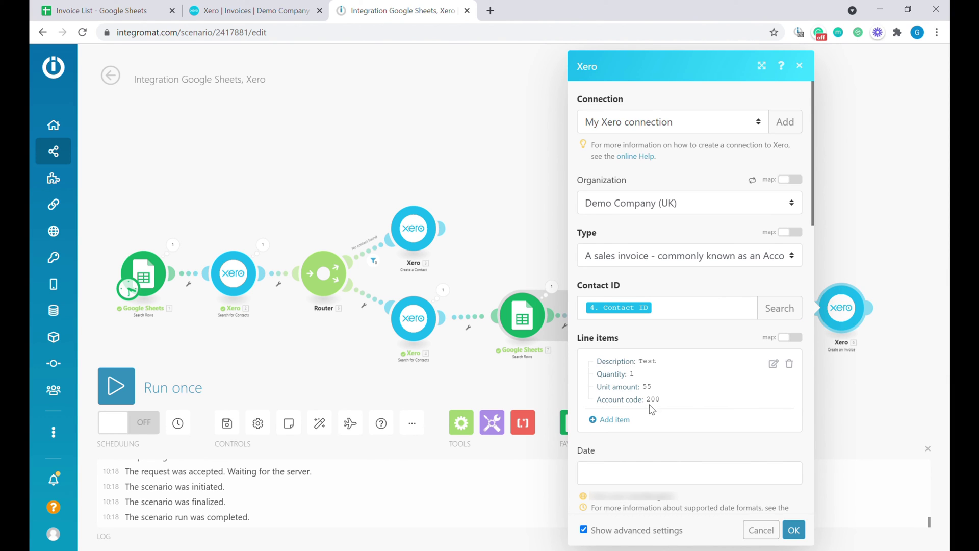
- Replace the test line item with the aggregator's Array[] mapping, save, and run the scenario once
click(790, 363)
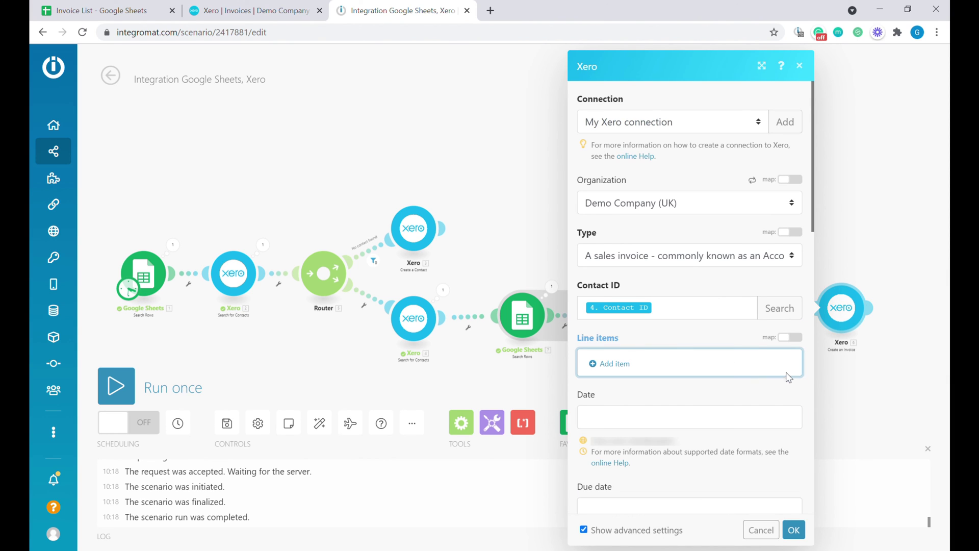
click(790, 337)
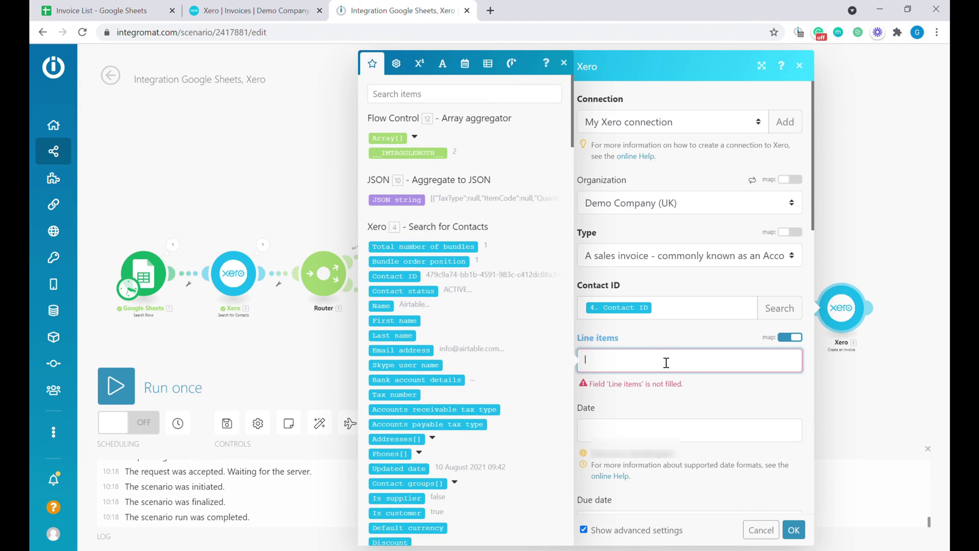
click(387, 138)
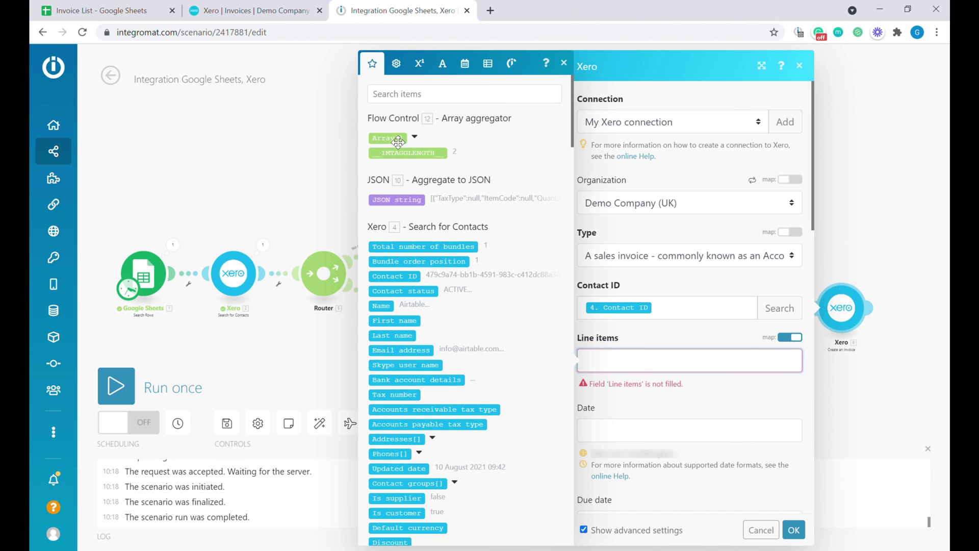
click(794, 530)
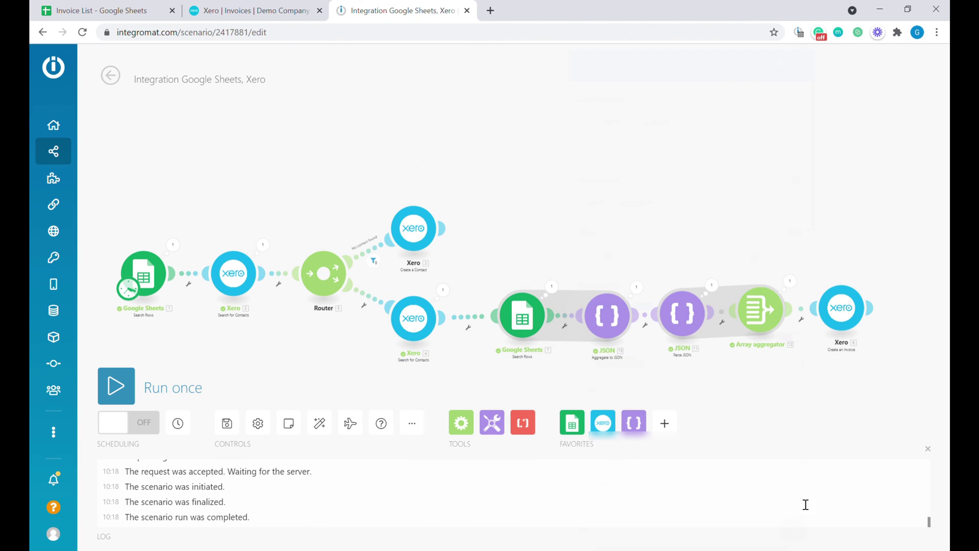
click(125, 388)
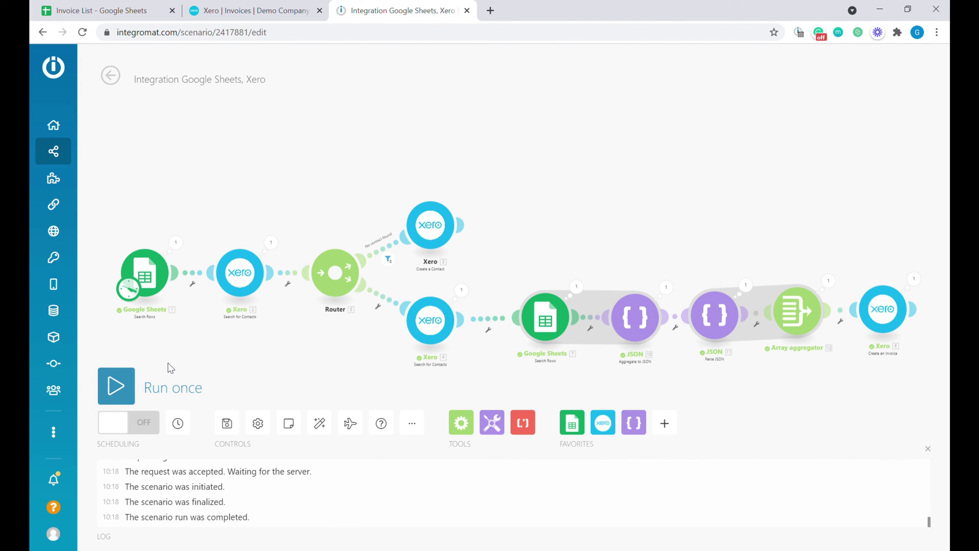
click(253, 11)
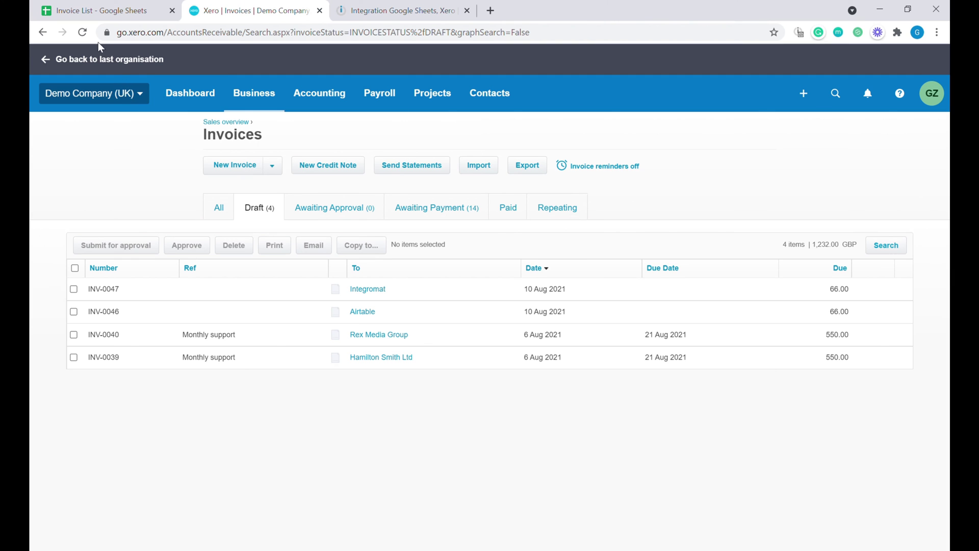
- Reload Xero's drafts and open INV-0048, reviewing its due date and first line's tax rate
click(82, 34)
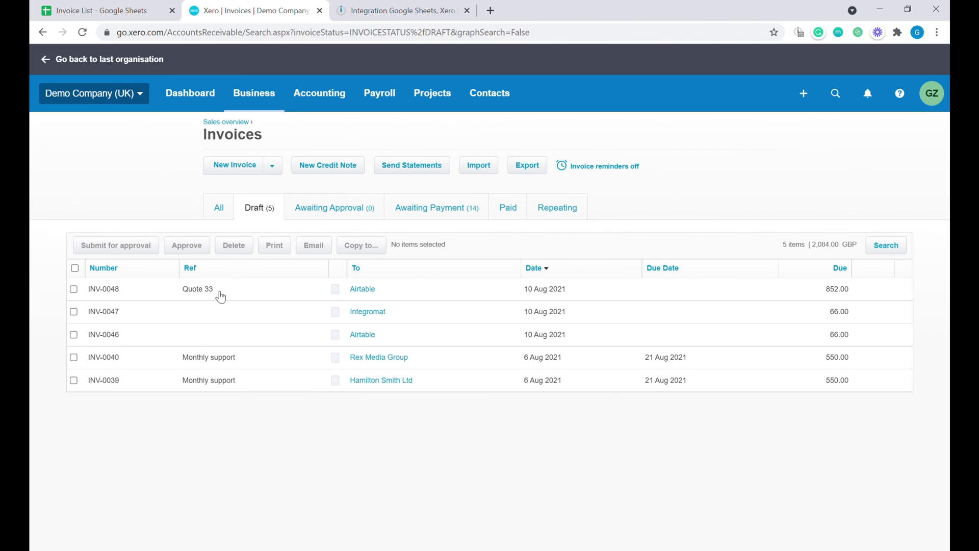
drag(366, 292, 366, 289)
click(366, 292)
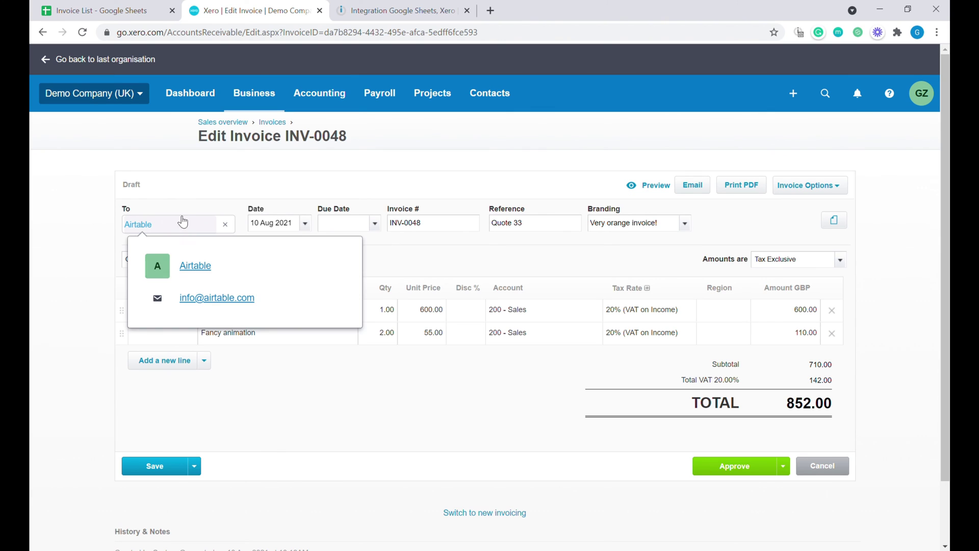
mouse_move(180, 228)
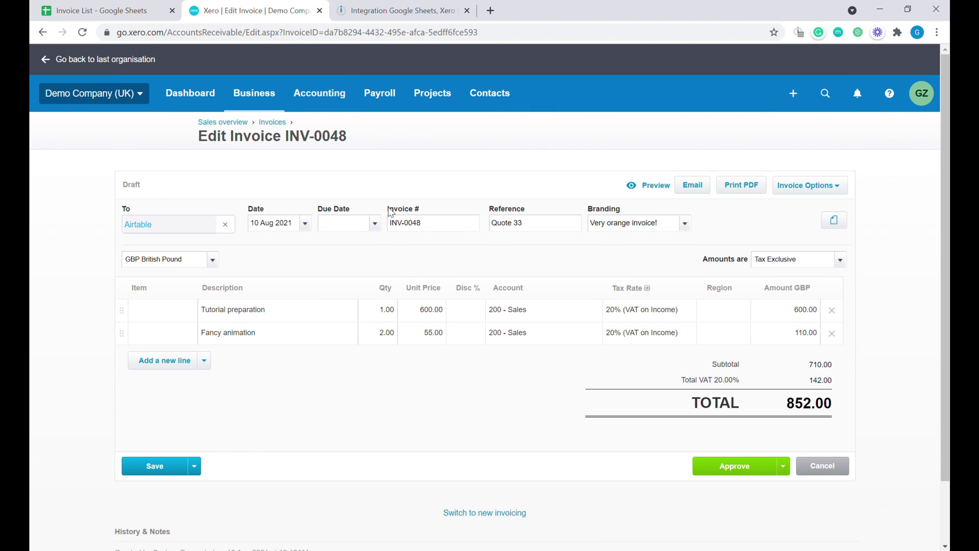
click(372, 228)
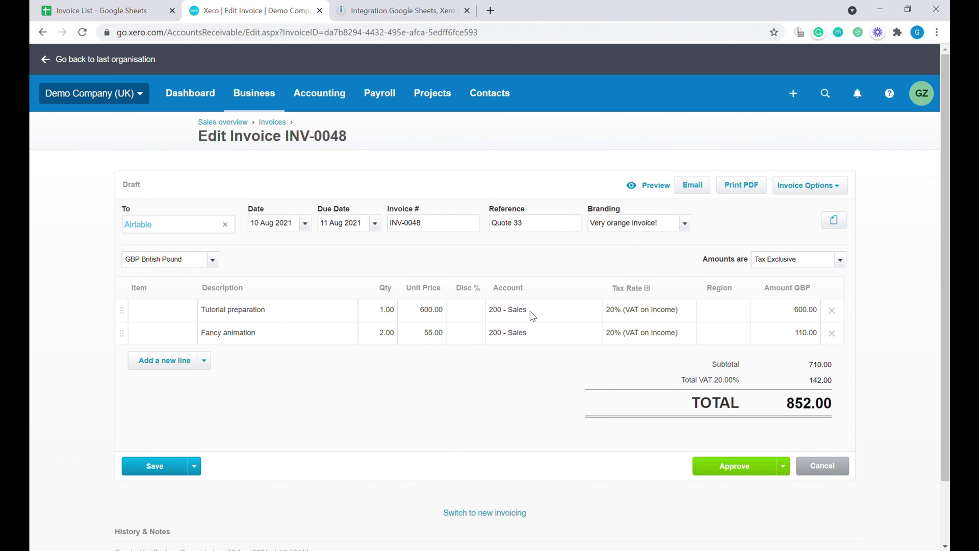
click(657, 316)
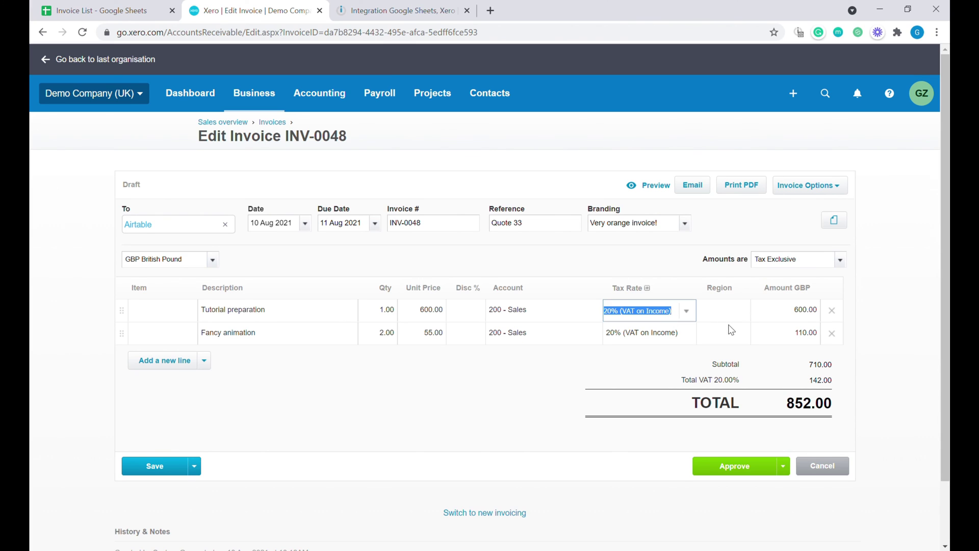
click(751, 362)
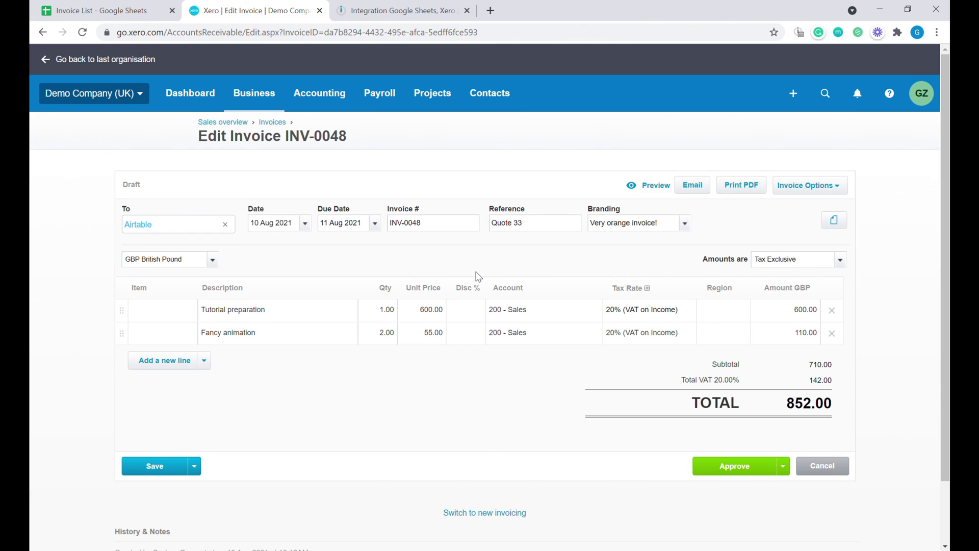
- Check the Invoices sheet's empty Status and invoice number cells F2:G2, then tidy the scenario layout
click(135, 6)
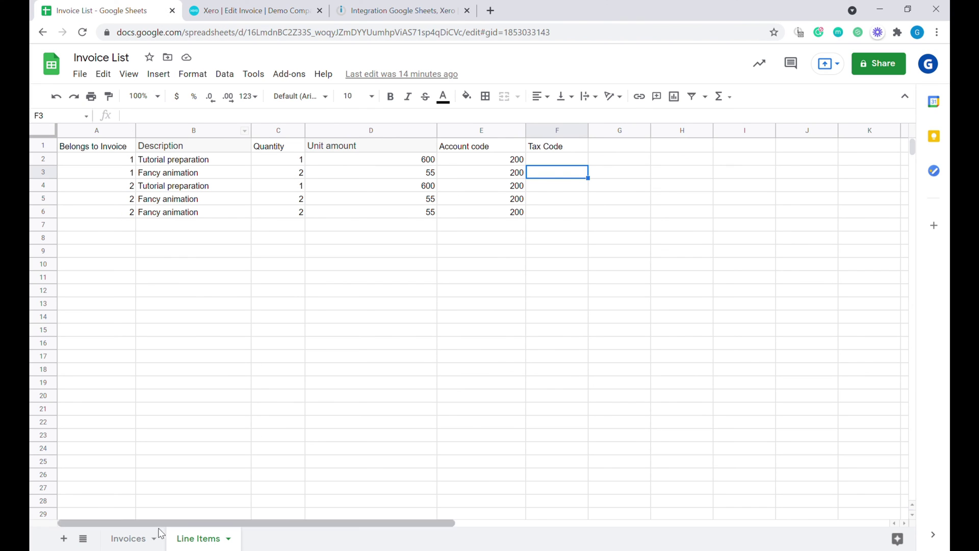
click(142, 535)
drag(457, 160, 527, 160)
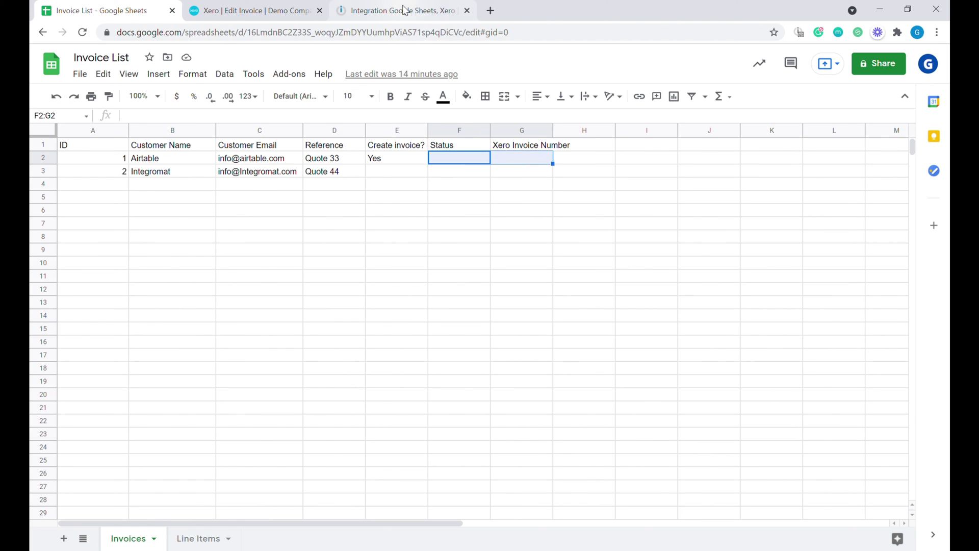
click(404, 10)
drag(784, 371, 612, 321)
click(319, 423)
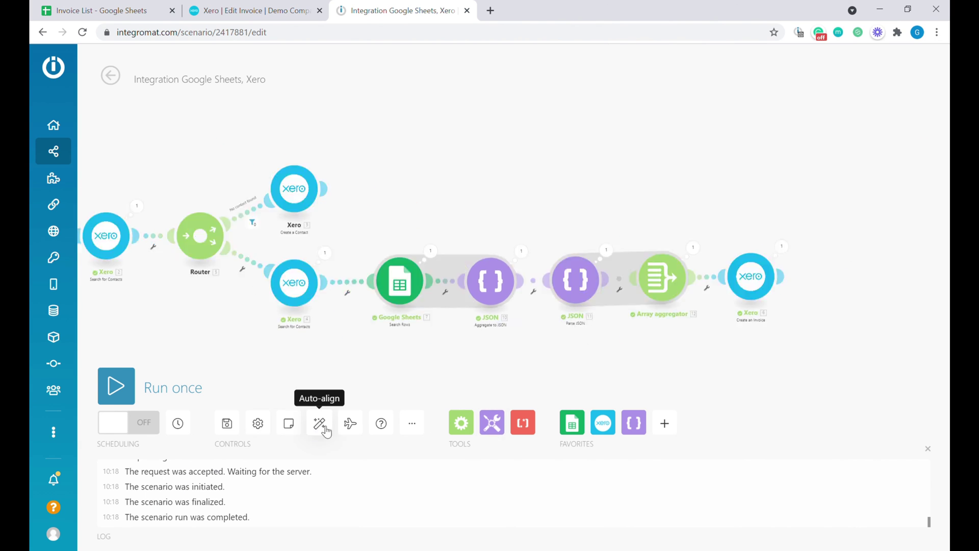
- Add a Google Sheets Update a Row step targeting the Invoice List spreadsheet's Invoices sheet
click(573, 425)
click(631, 303)
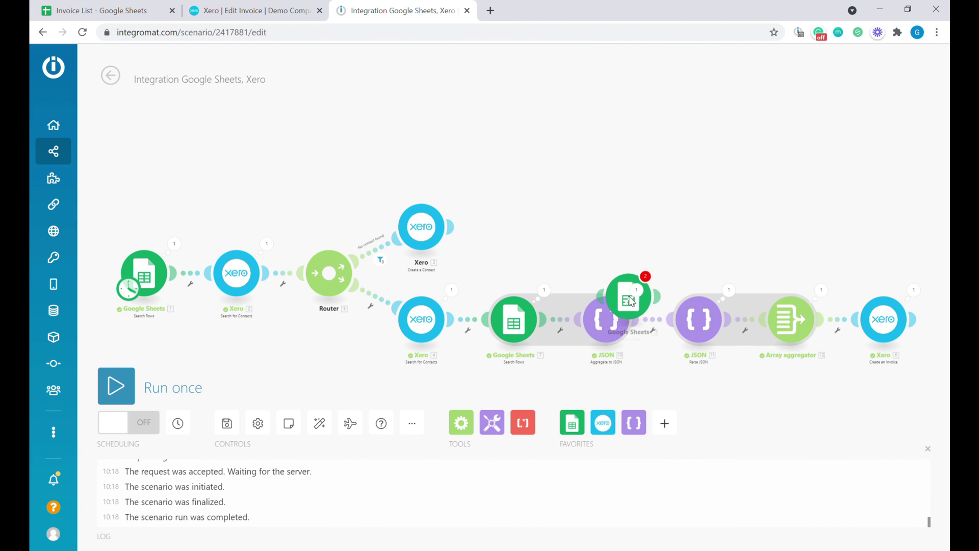
click(560, 357)
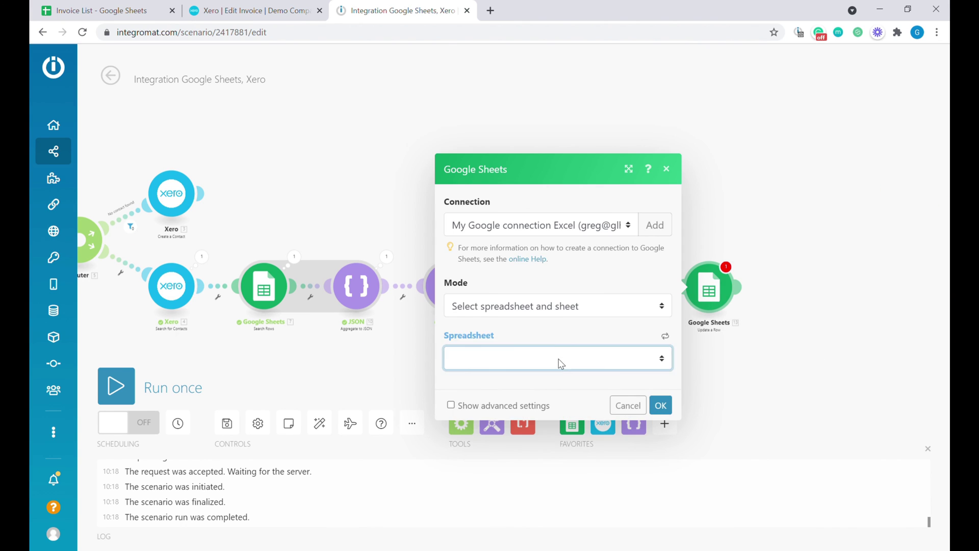
click(528, 309)
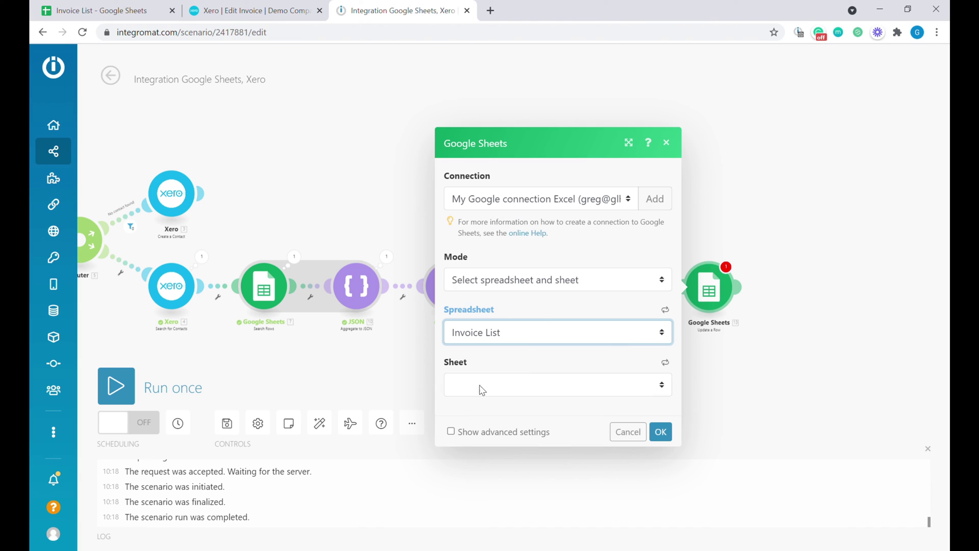
click(480, 392)
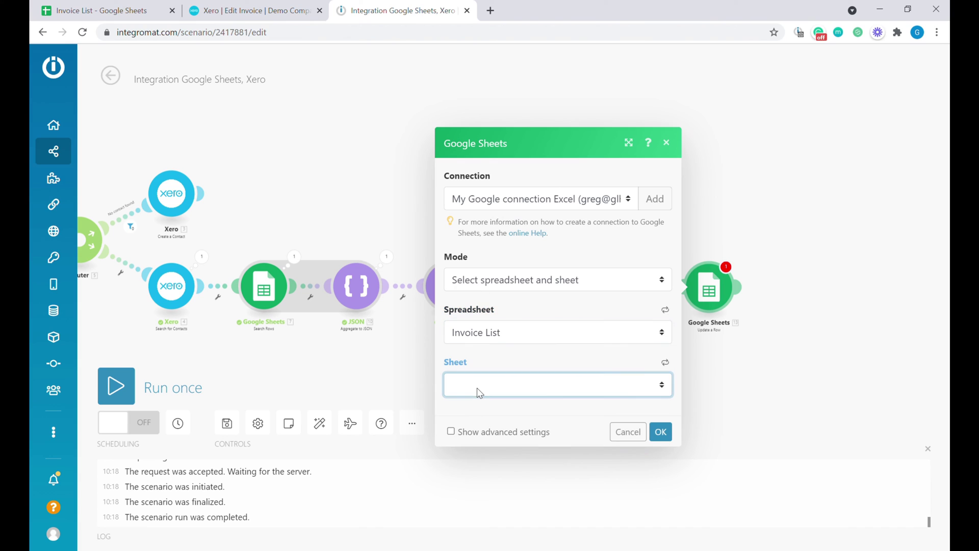
click(494, 422)
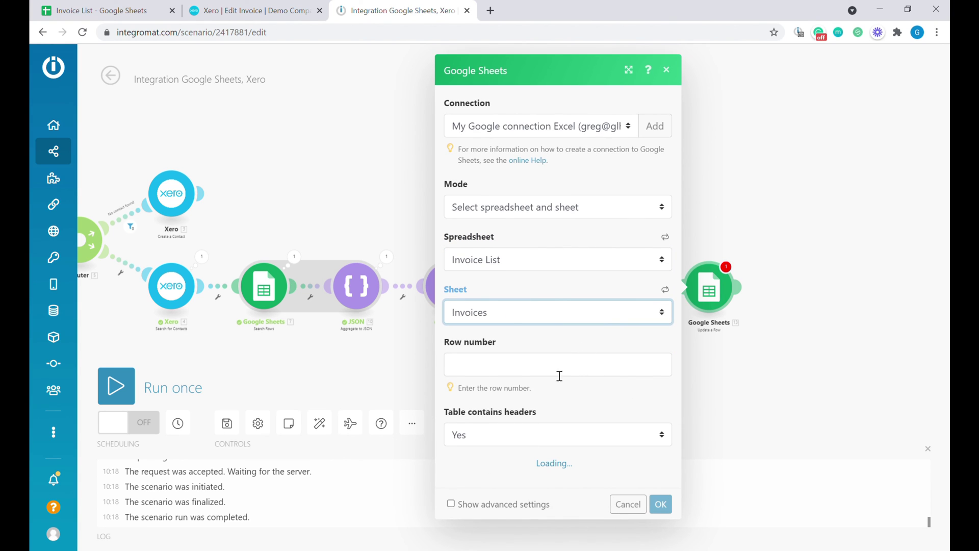
- Map the row number, Status (F) and Xero Invoice Number (G) fields, then save the step
click(559, 376)
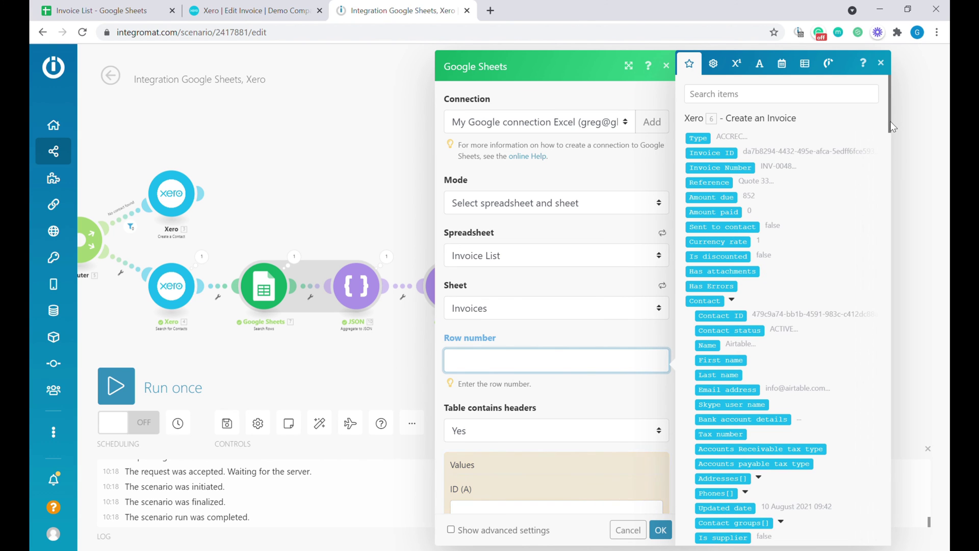
drag(891, 127, 859, 366)
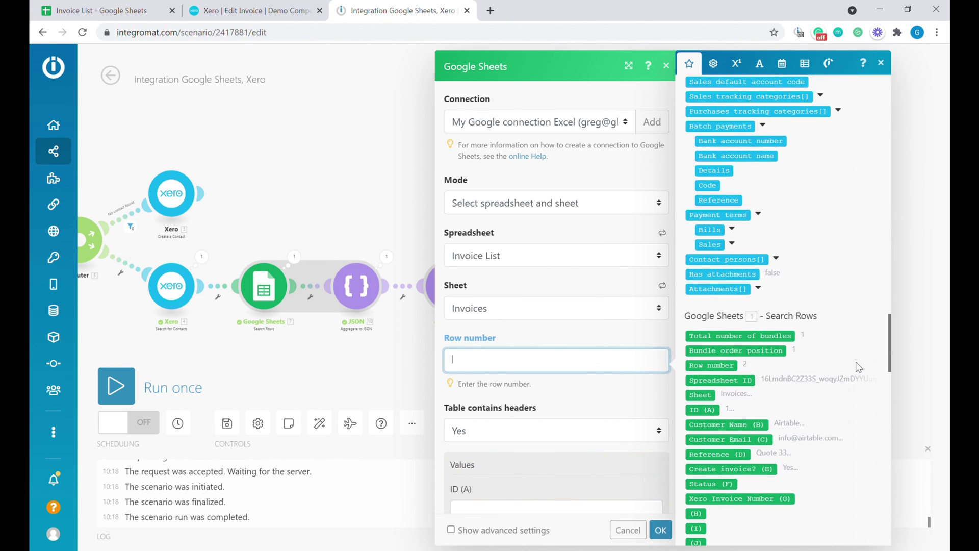
click(710, 365)
scroll(549, 385, down, 7)
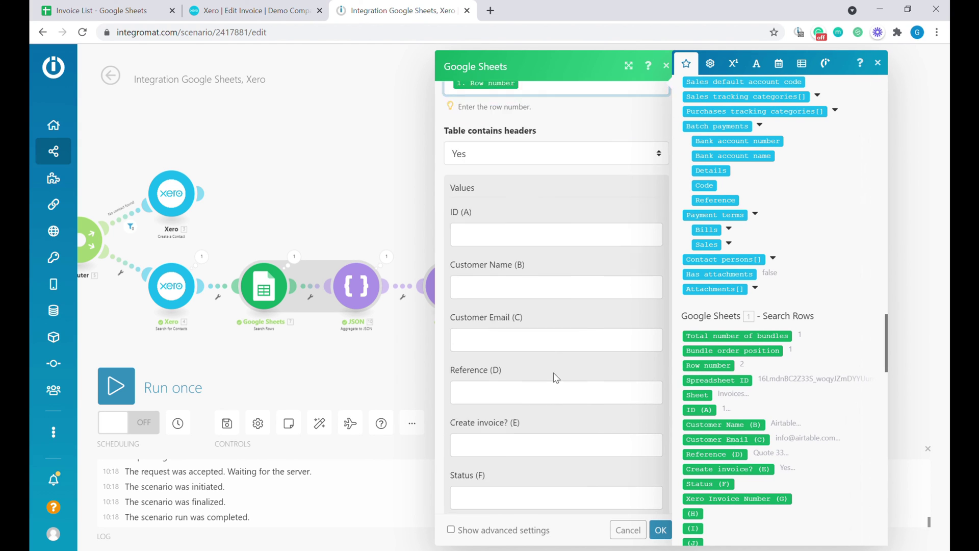
scroll(556, 383, down, 1)
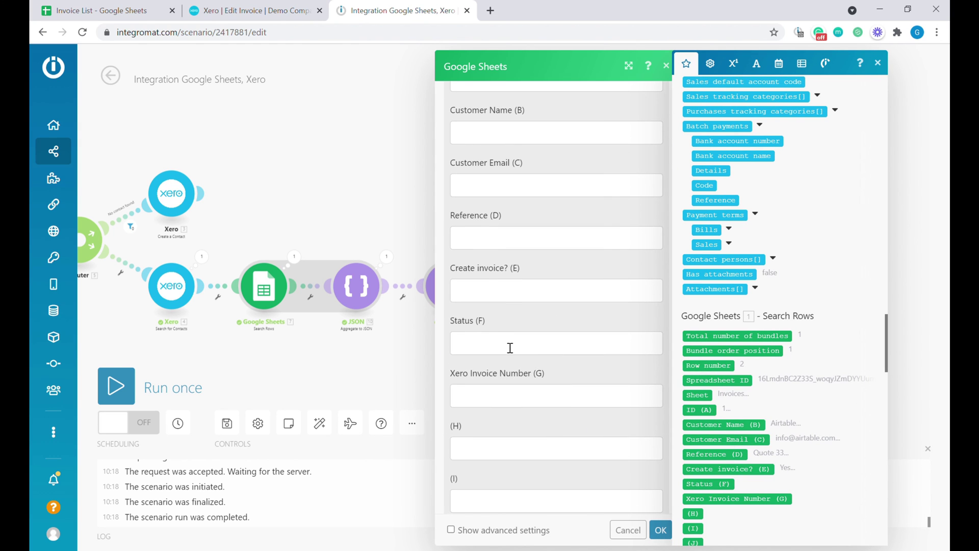
click(511, 346)
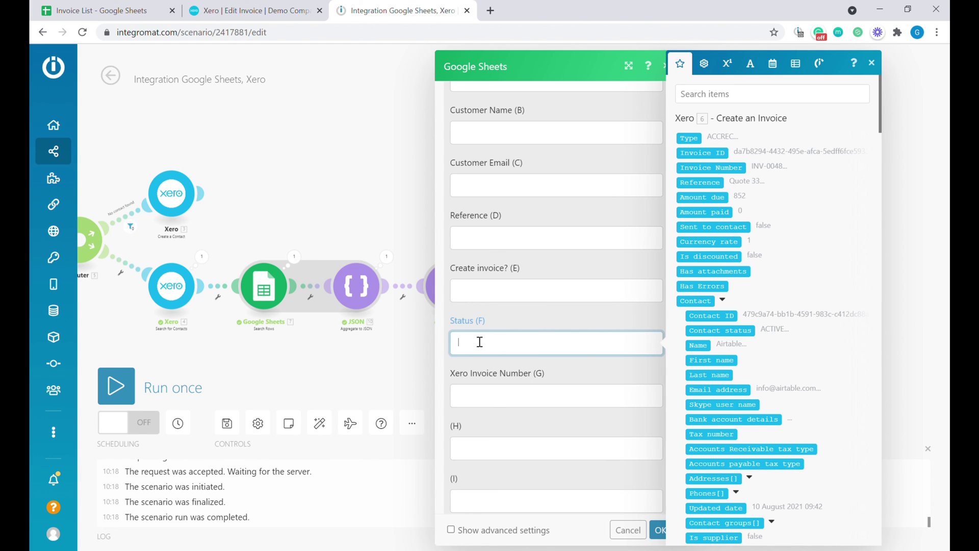
scroll(699, 408, down, 6)
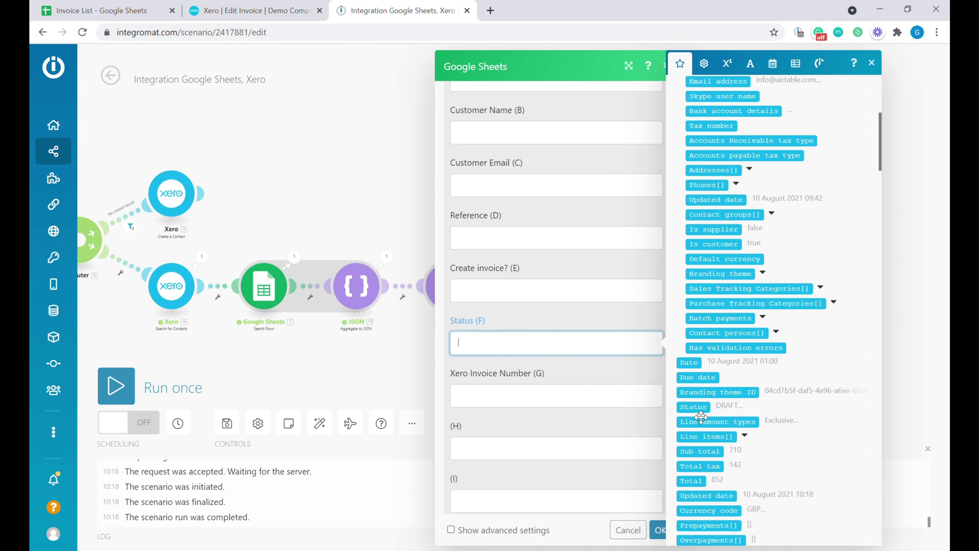
click(702, 414)
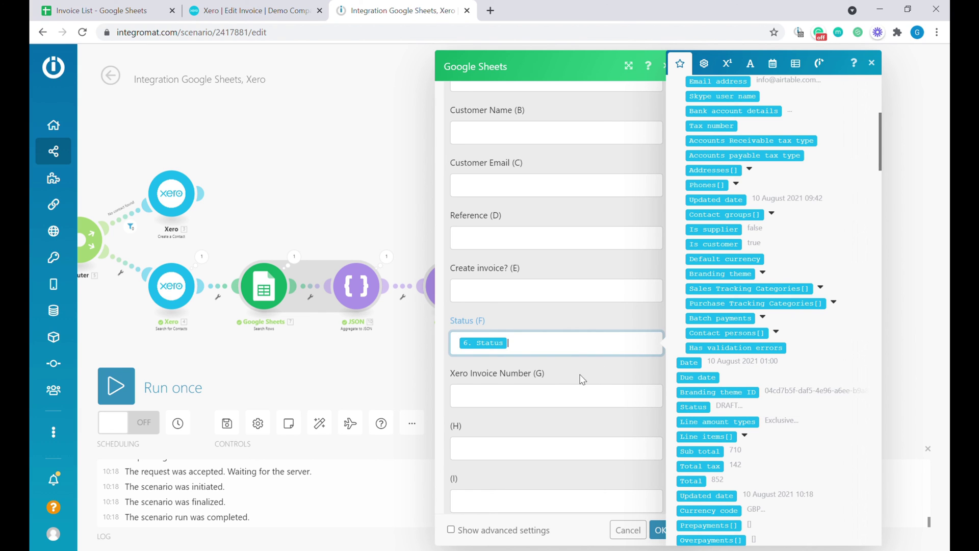
click(527, 401)
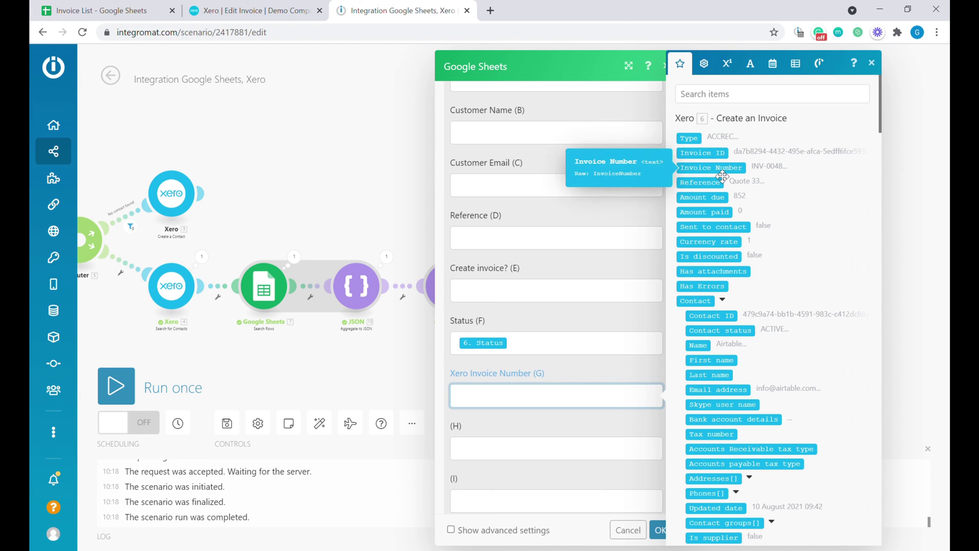
drag(723, 176, 510, 396)
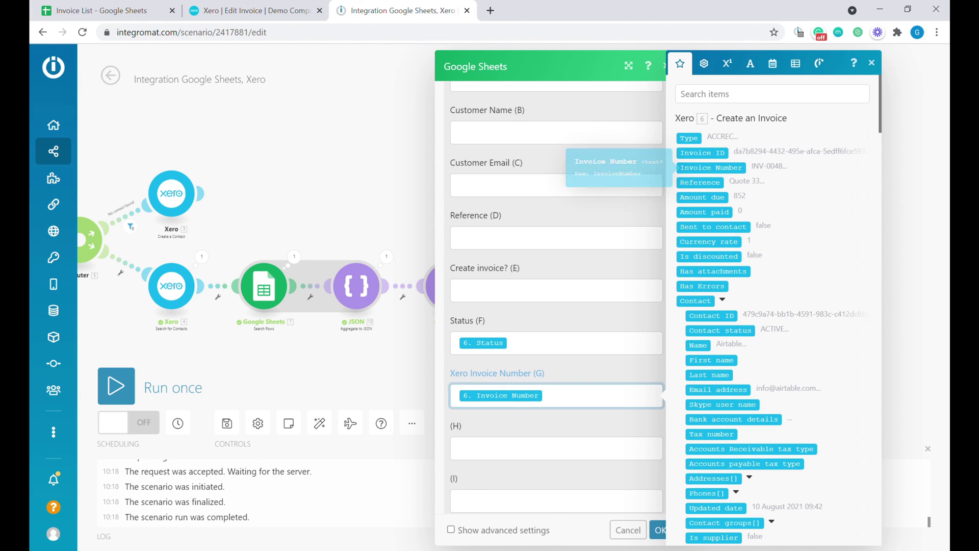
click(661, 530)
- Run the scenario once and check the results in Xero and the spreadsheet
click(116, 386)
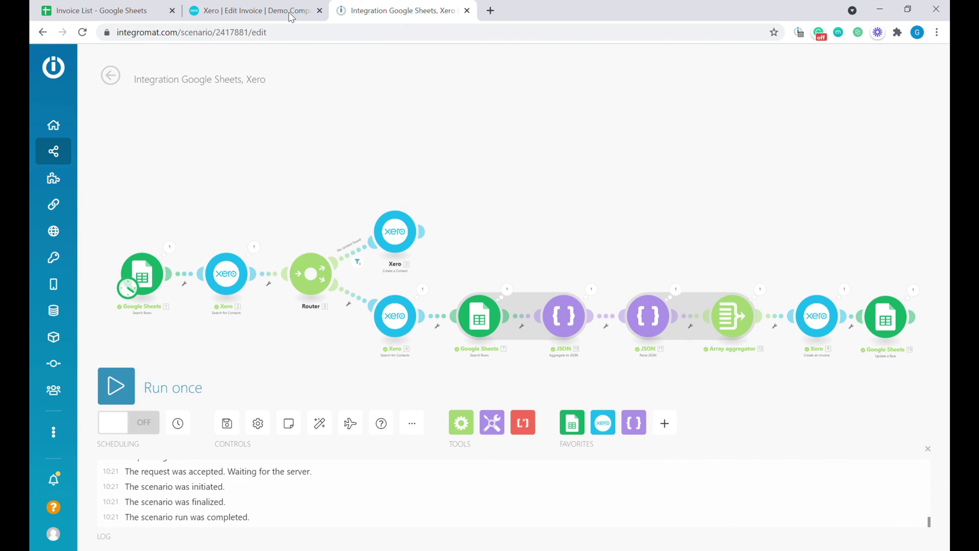
click(250, 10)
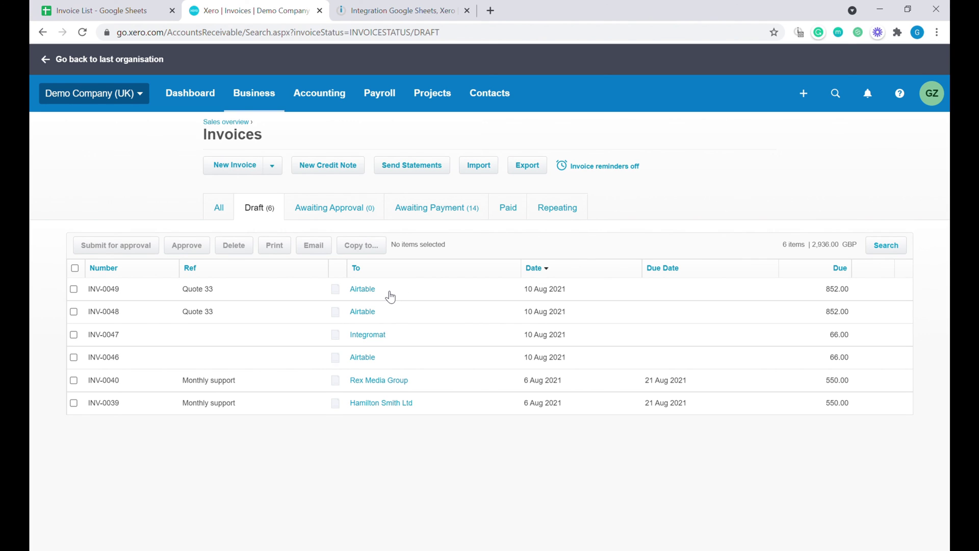
key(ctrl+1)
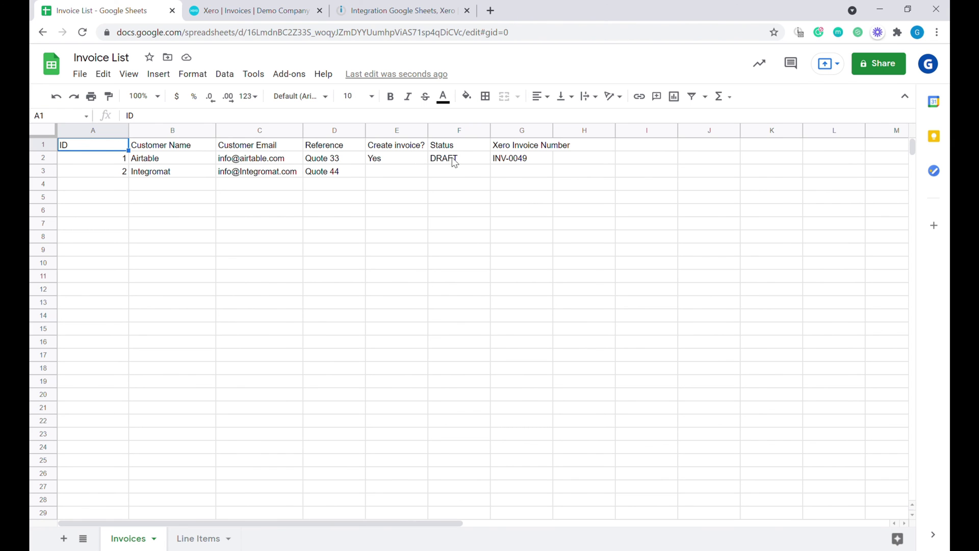
- Check that cells F2 and G2 show DRAFT and INV-0049, then return to Integromat
click(465, 163)
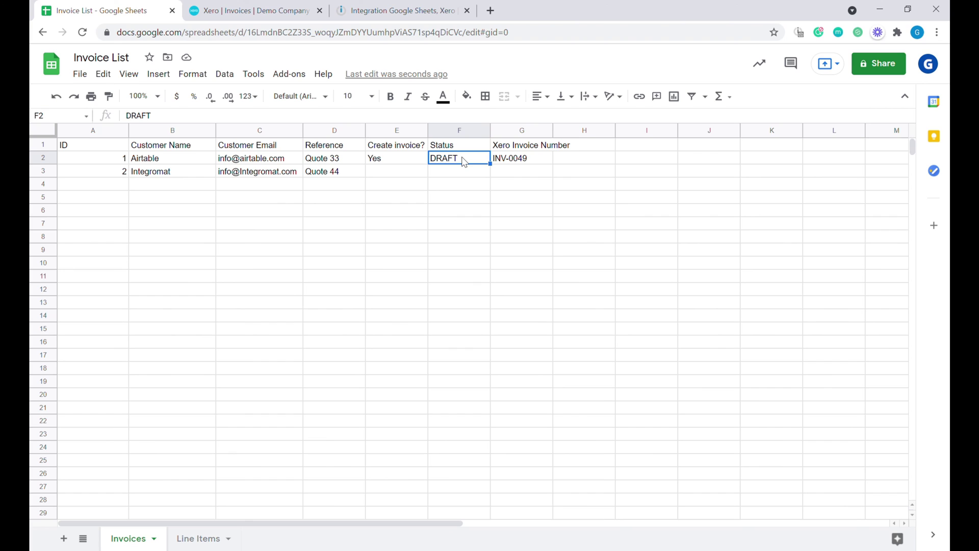
click(541, 164)
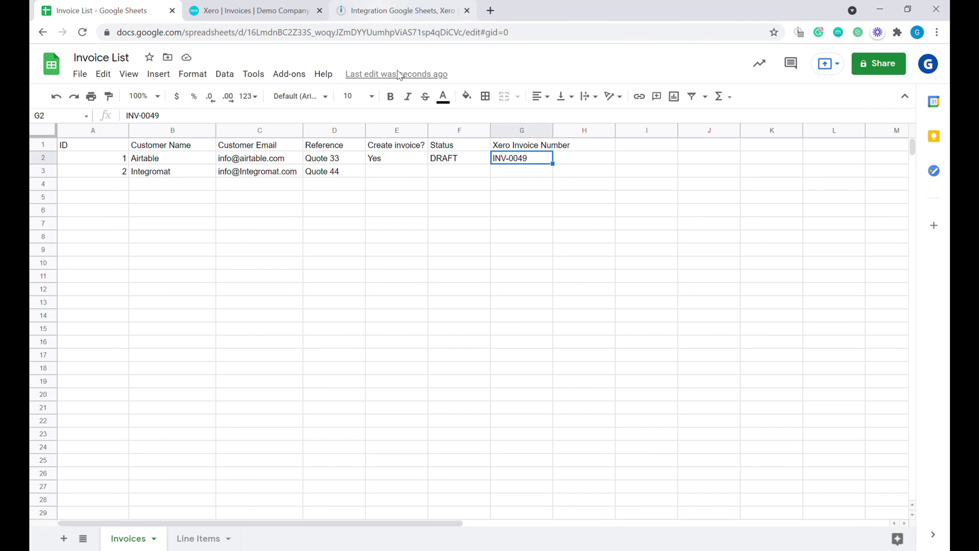
click(440, 158)
click(402, 9)
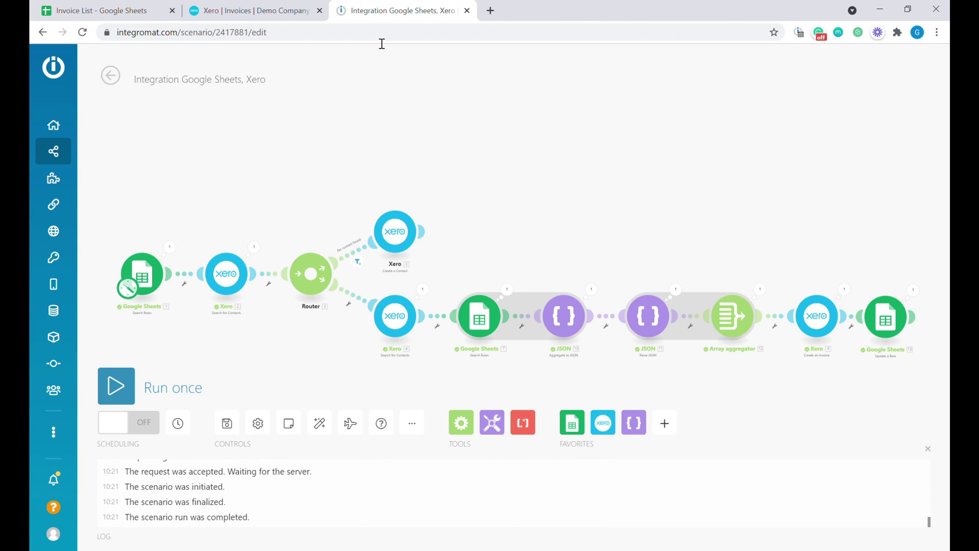
- Run the scenario once and inspect what the Google Sheets search returned
click(162, 391)
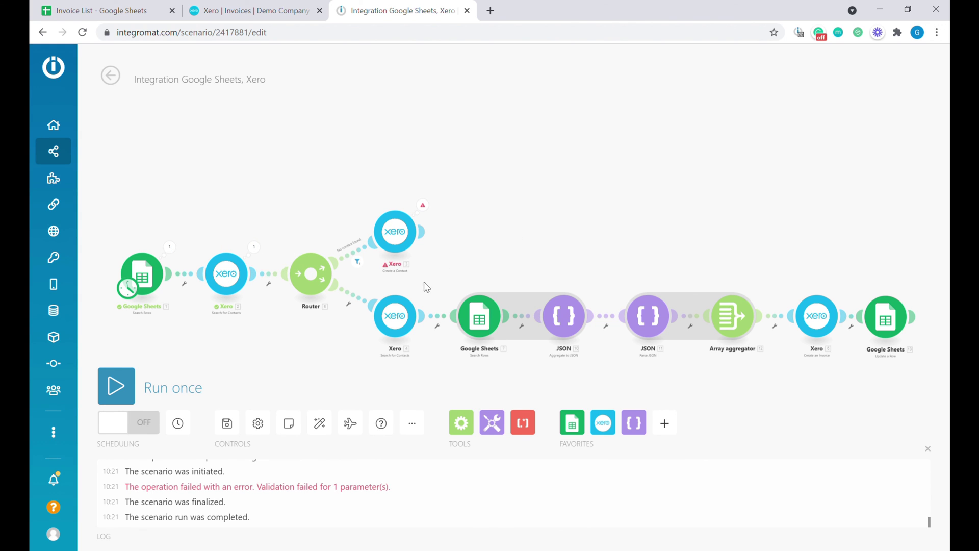
drag(208, 278, 395, 224)
click(357, 195)
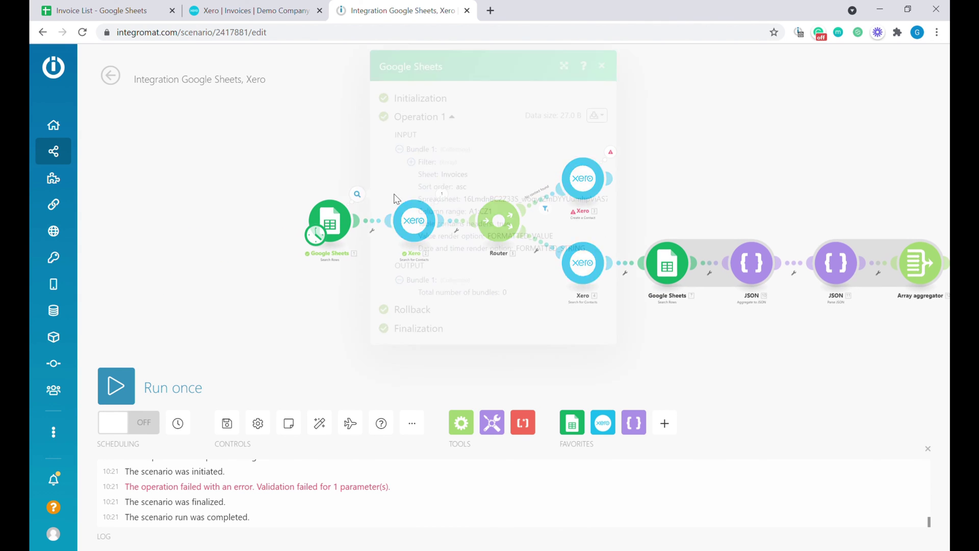
click(512, 377)
- Add a 'No invoices to issue :(' filter requiring Total number of bundles equal to 0
click(376, 222)
click(508, 216)
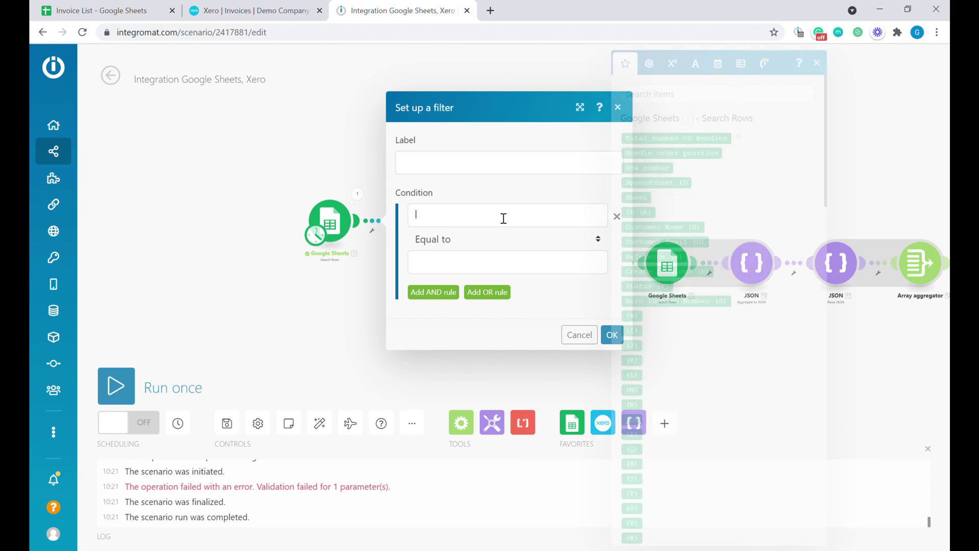
click(706, 139)
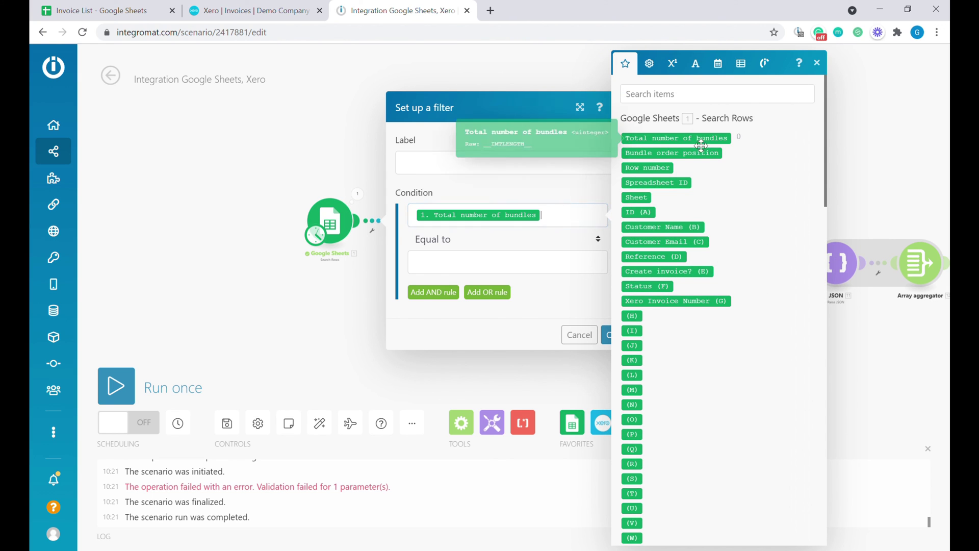
click(449, 268)
text(0)
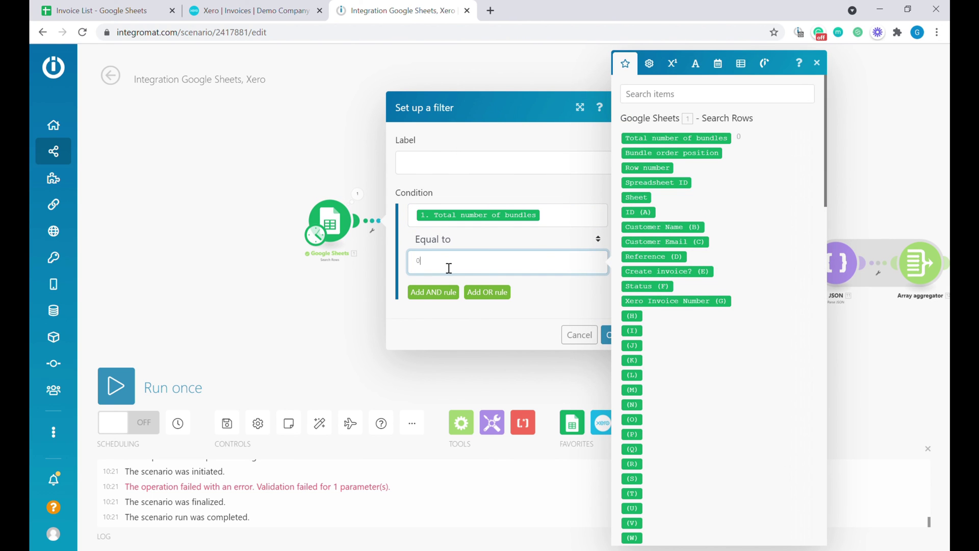
click(465, 162)
text(No invoices to issue :()
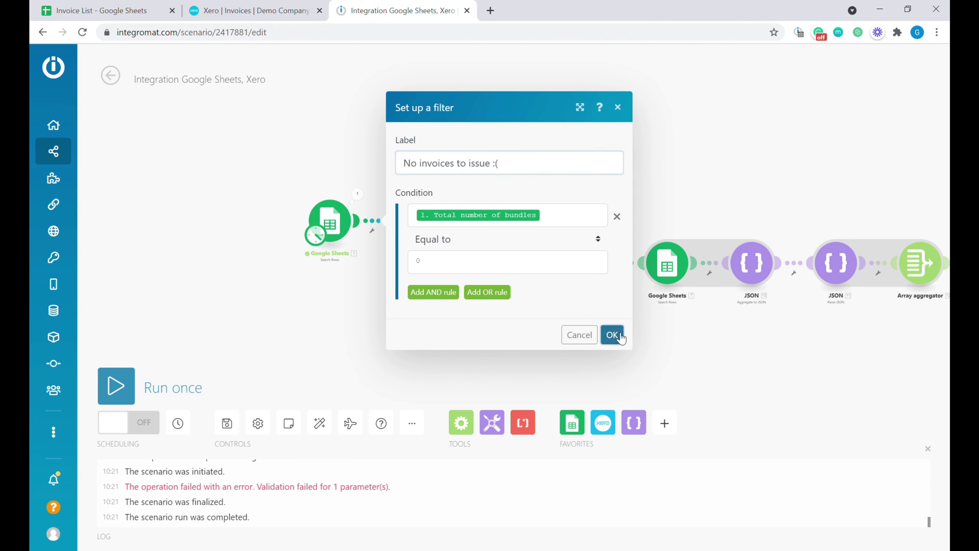
click(613, 335)
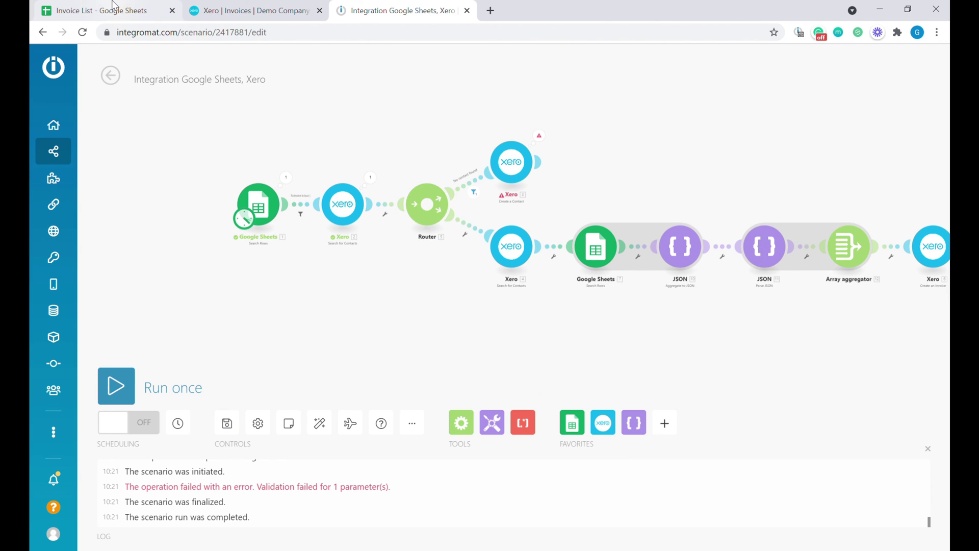
- Copy Yes into cell E3 of the spreadsheet and run the scenario again
click(113, 10)
click(412, 161)
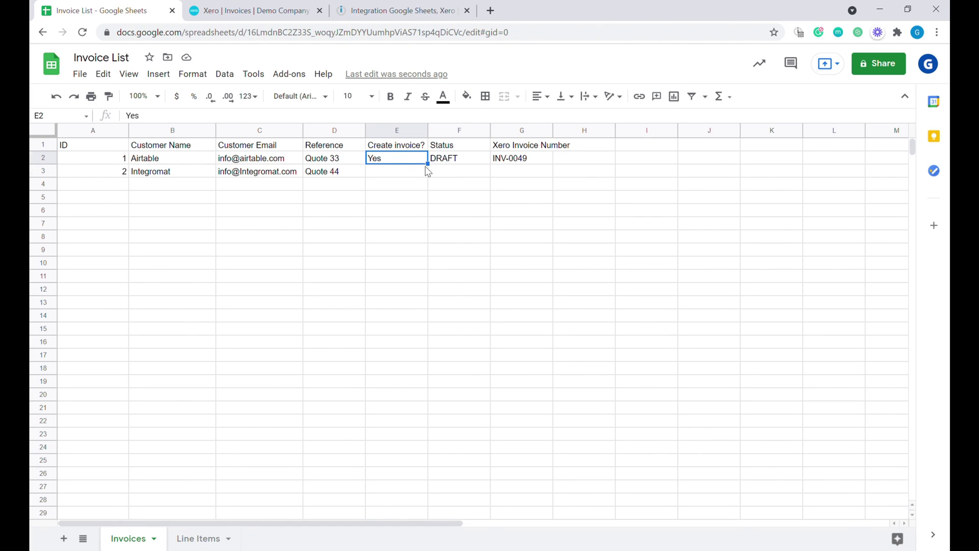
drag(427, 165, 436, 176)
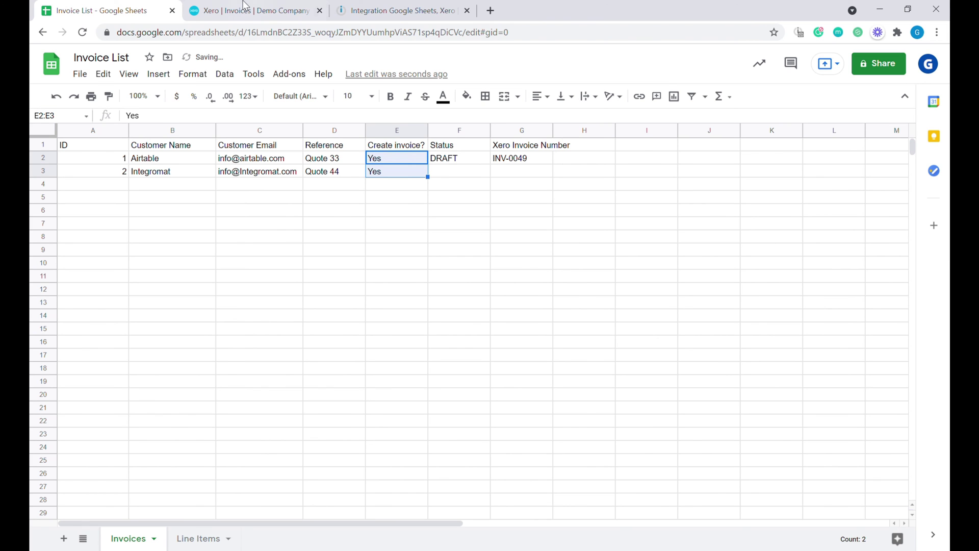
click(397, 10)
click(141, 390)
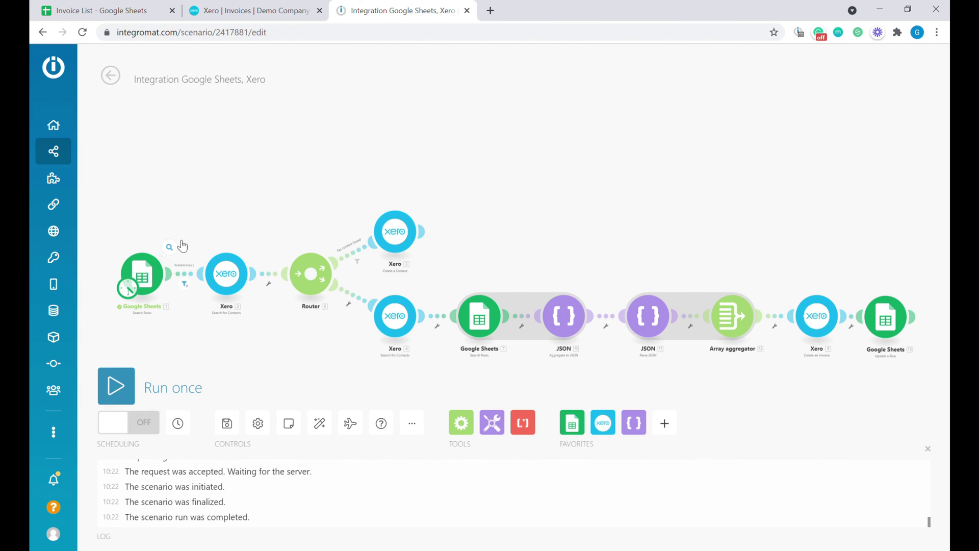
- Change the filter's operator to Not equal to 0 and save it
click(191, 277)
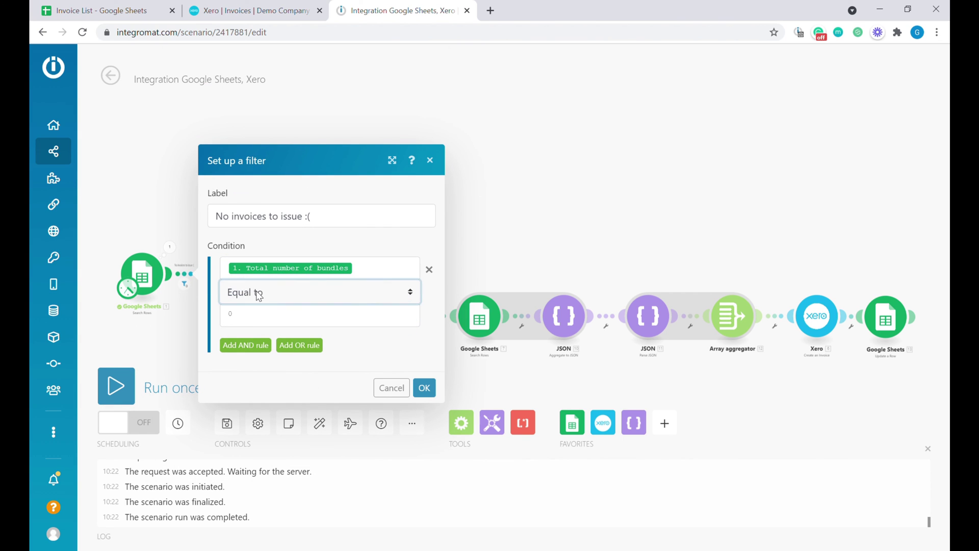
key(Down)
click(238, 322)
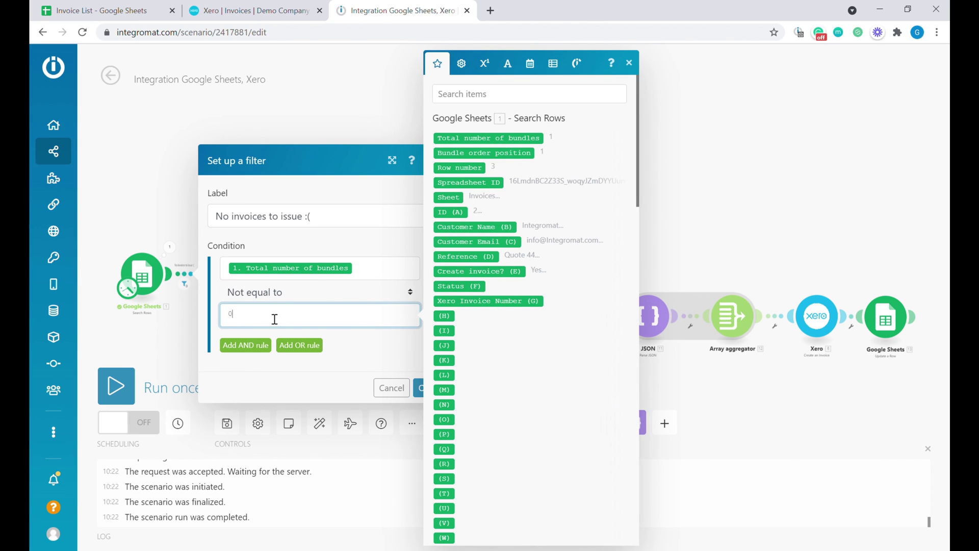
click(423, 393)
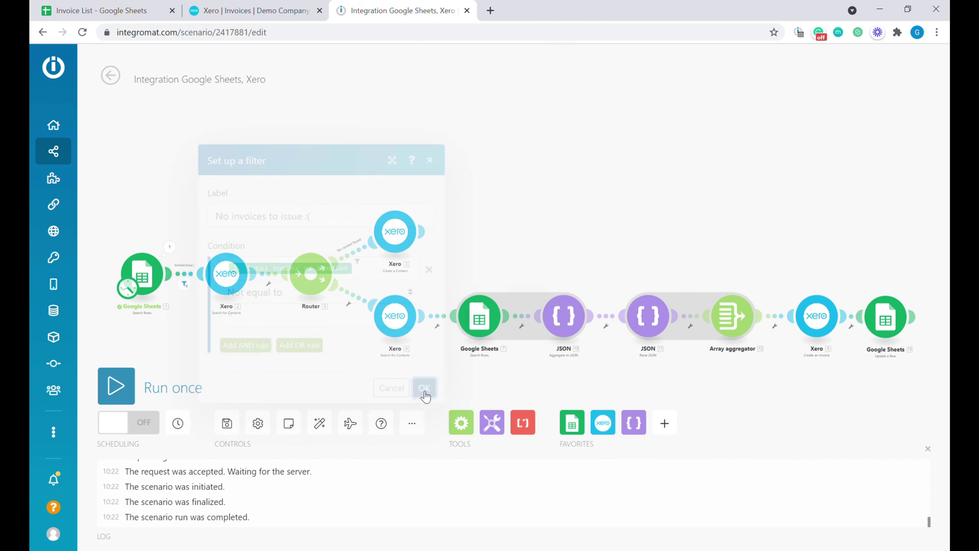
- Rerun the scenario and open the new Xero draft invoice INV-0050
click(133, 386)
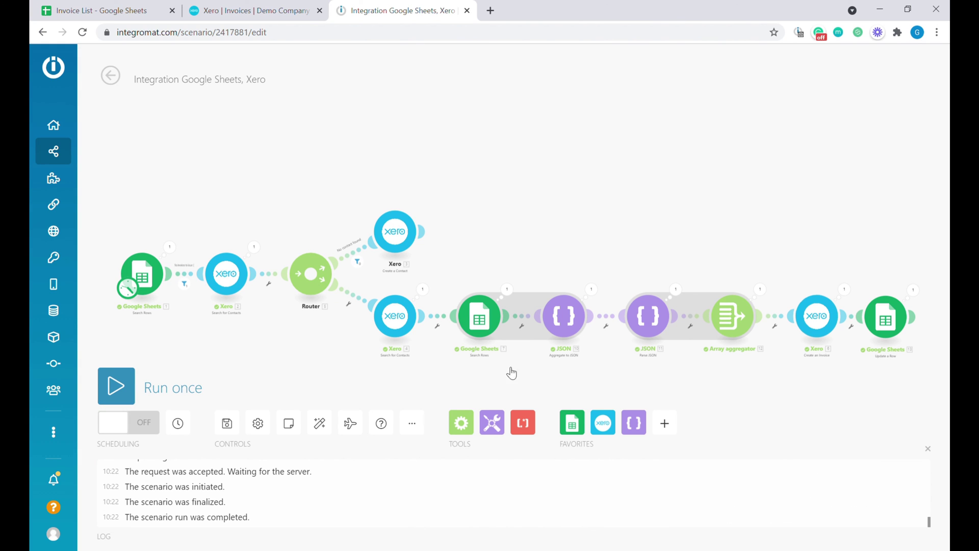
click(118, 386)
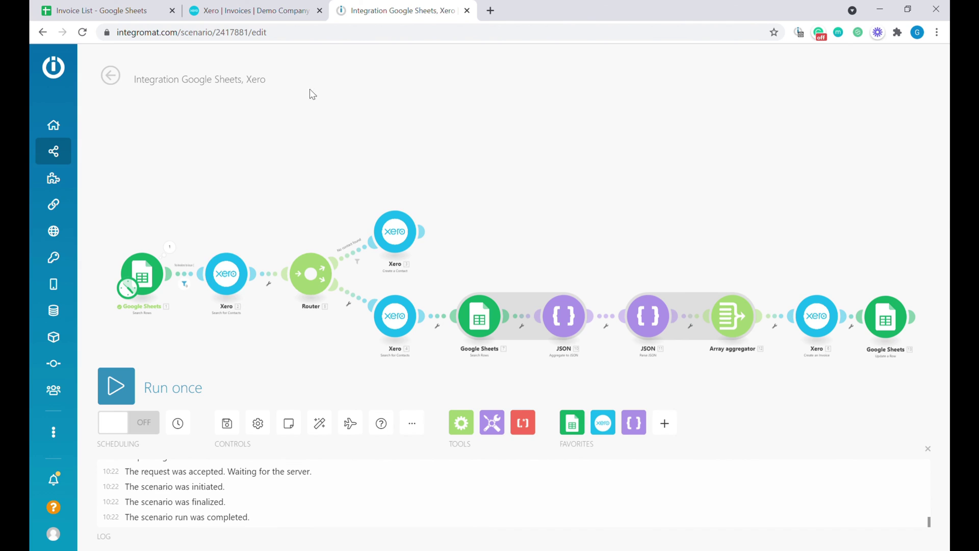
click(306, 11)
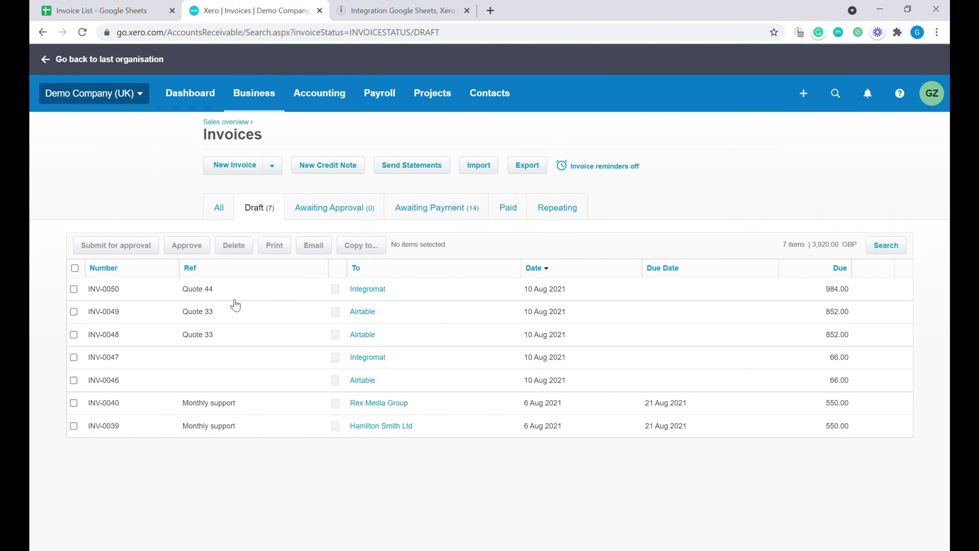
click(352, 293)
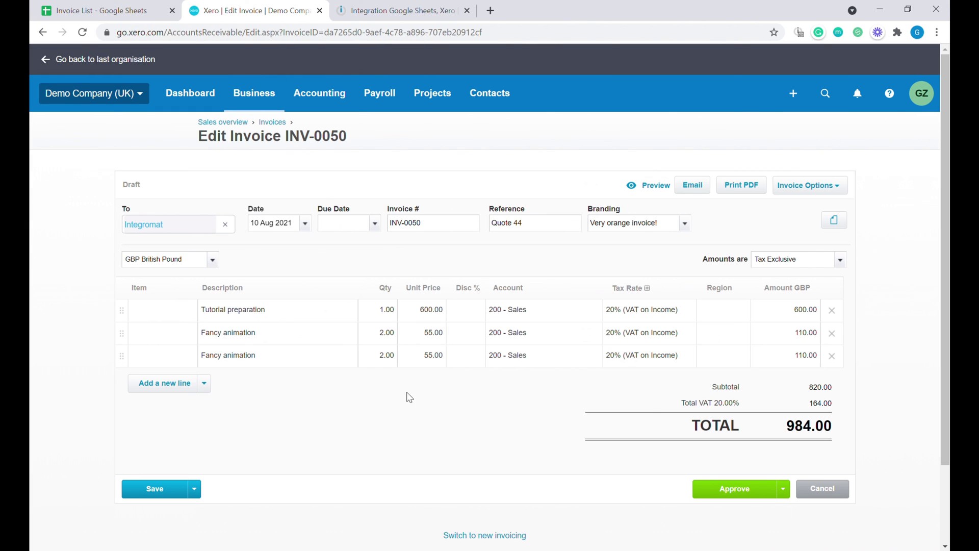
- Verify row 3 (Quote 44) holds DRAFT and INV-0050, then return to Integromat
click(176, 6)
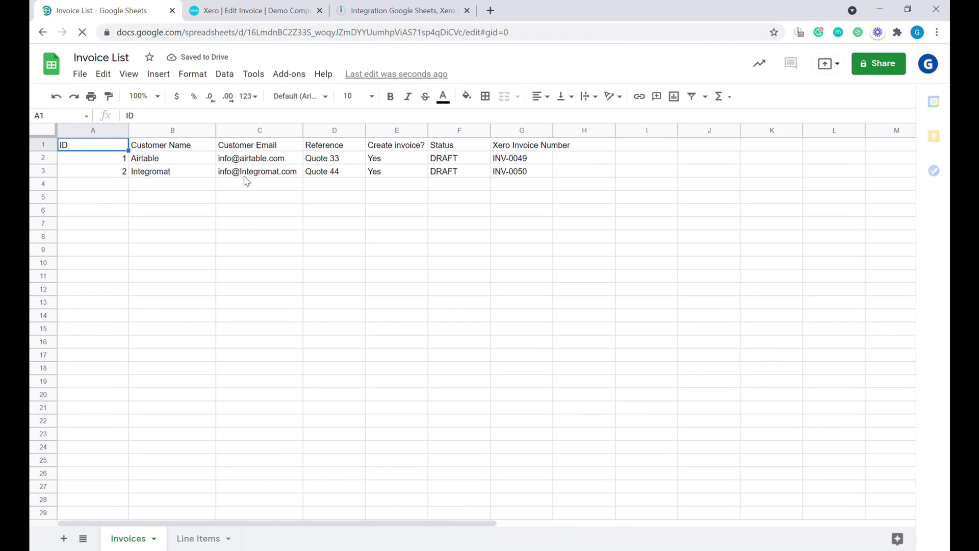
click(254, 174)
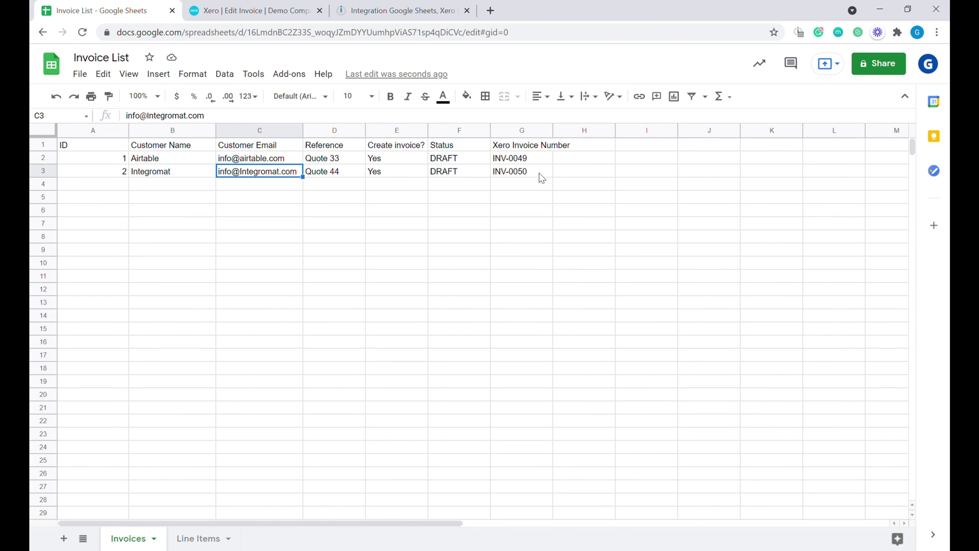
drag(539, 176, 481, 174)
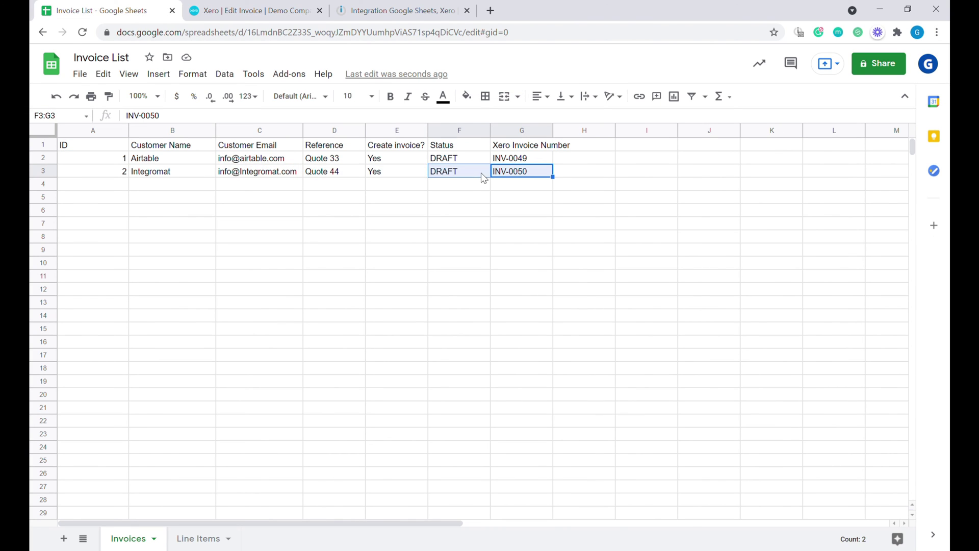
click(406, 7)
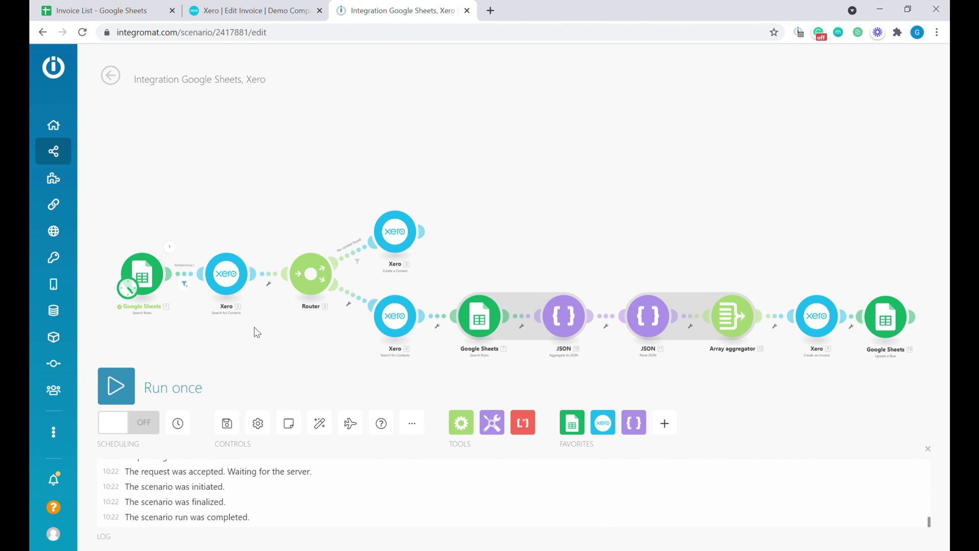
- Set the scenario schedule to Days of the week with Tuesday ticked, and save it
scroll(261, 322, down, 1)
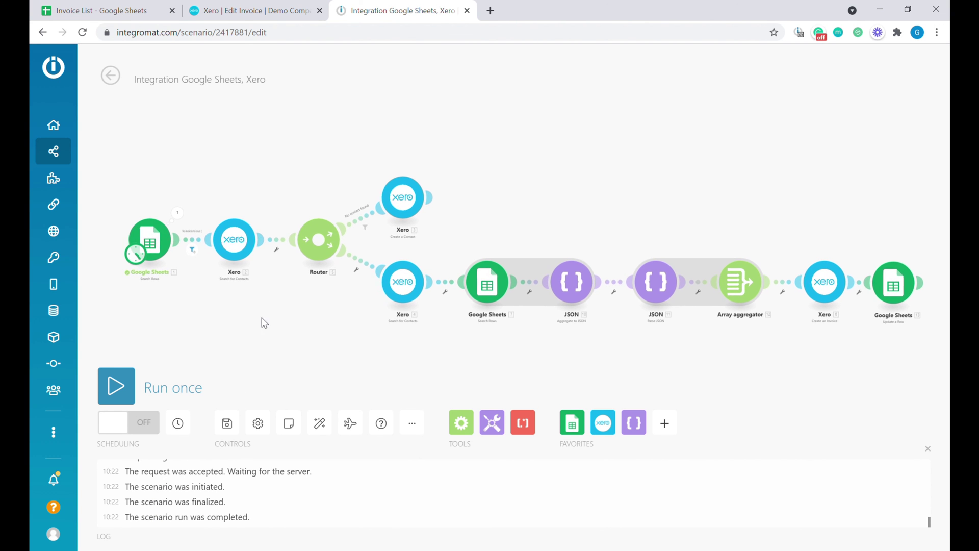
click(186, 424)
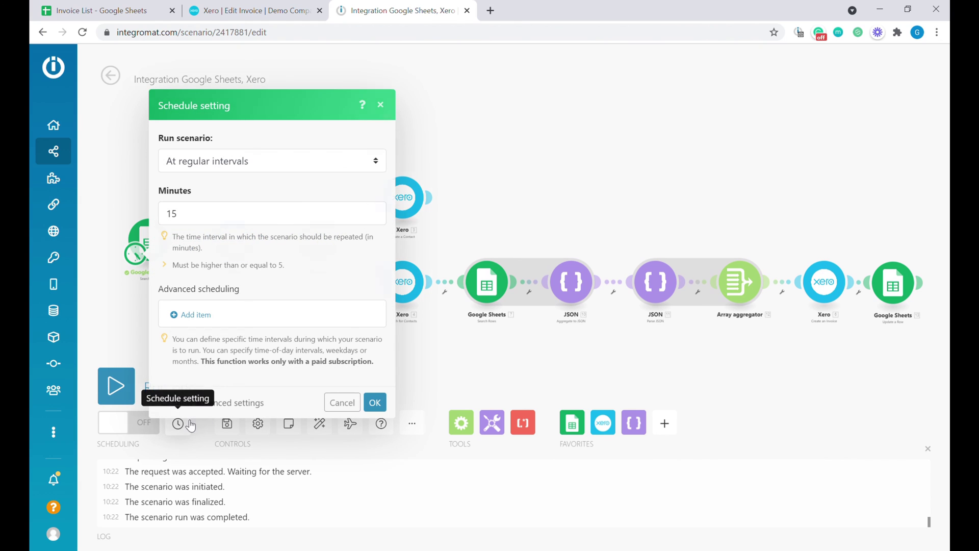
click(323, 155)
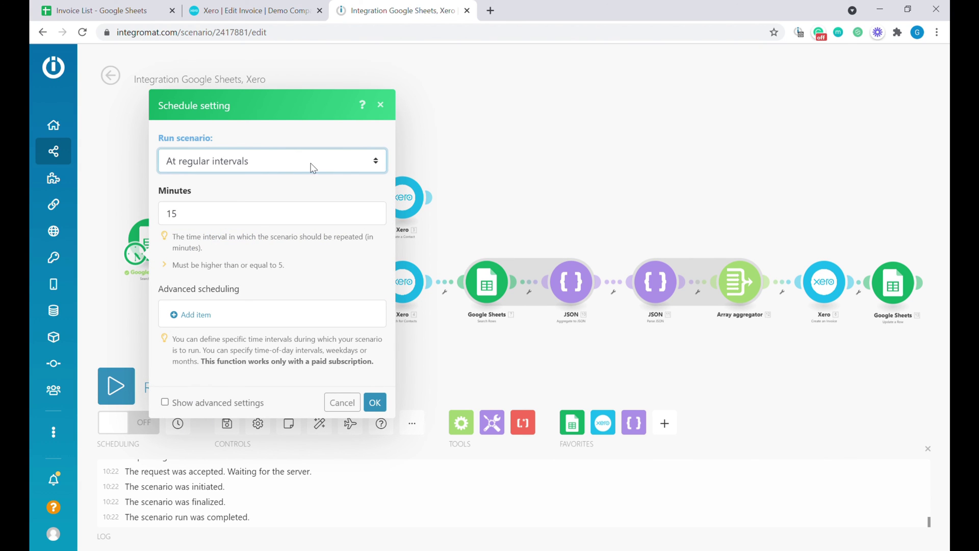
key(Down)
key(Down)
key(Down)
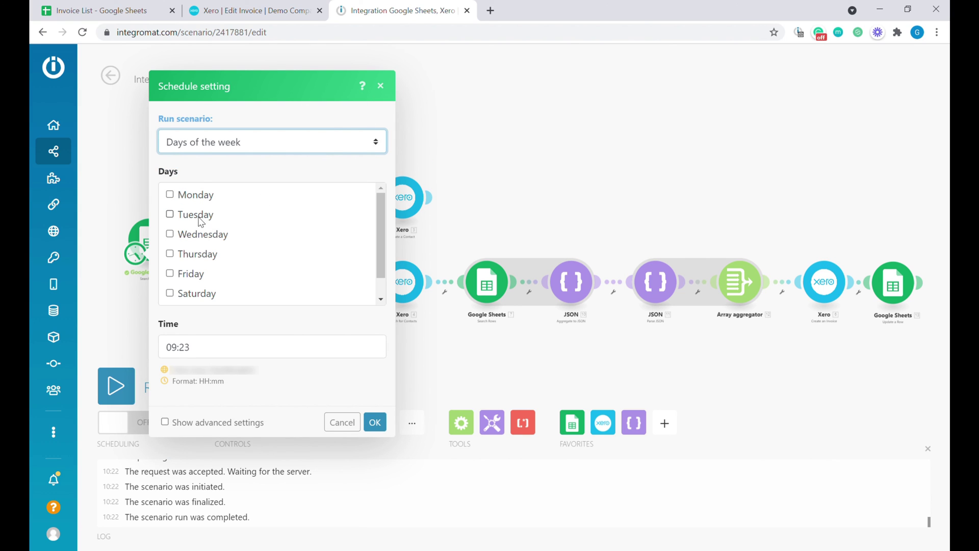
click(198, 217)
click(375, 422)
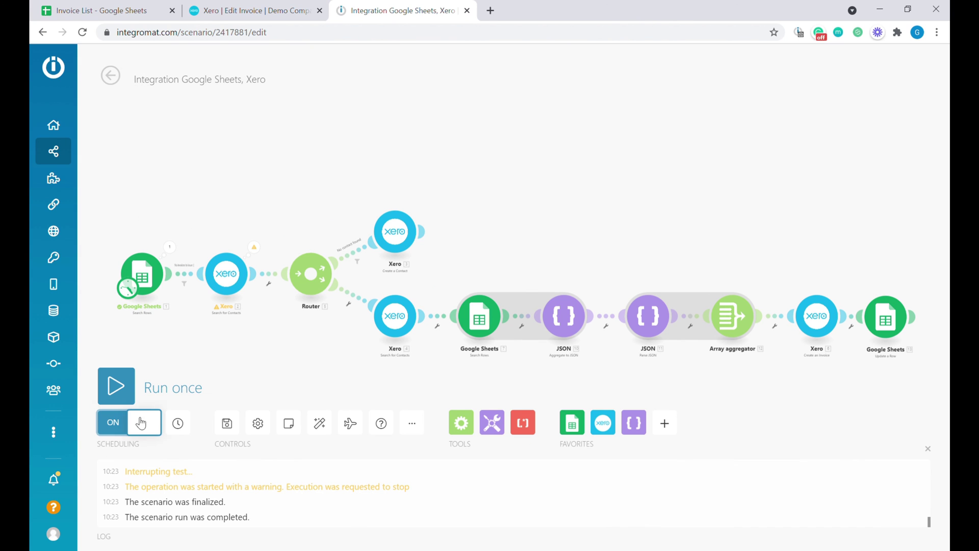